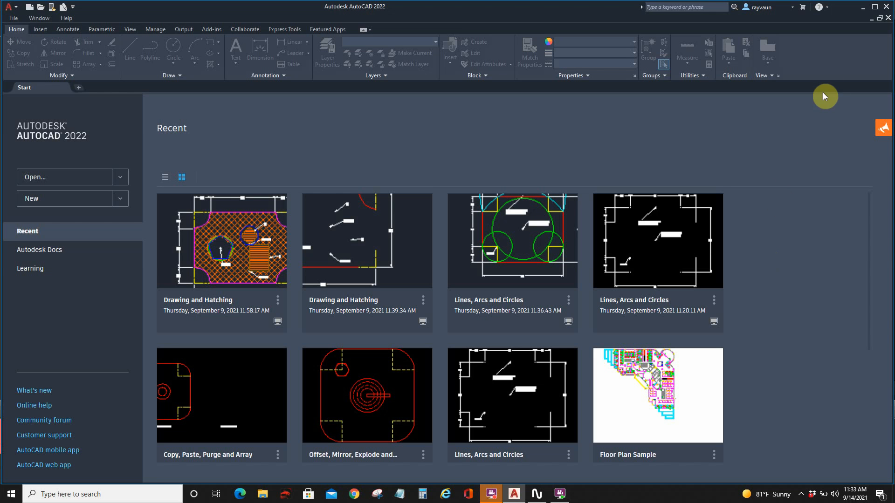
Switch to Chrome and log in to Blackboard with the saved account credentials
{"action": "left_click", "coordinate": [355, 495]}
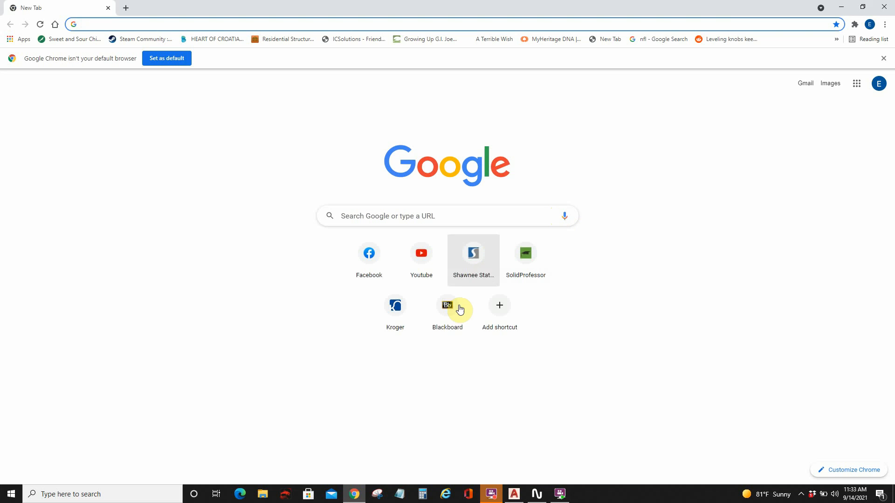
{"action": "left_click", "coordinate": [448, 314]}
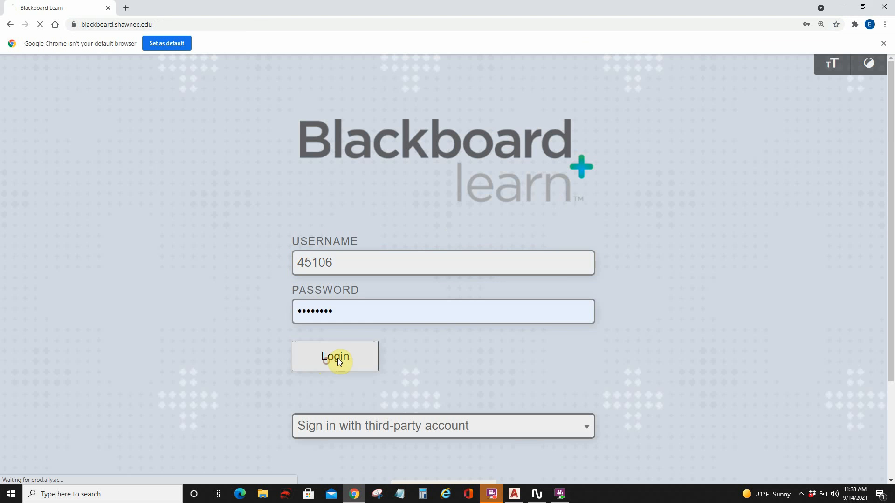
{"action": "left_click", "coordinate": [338, 358]}
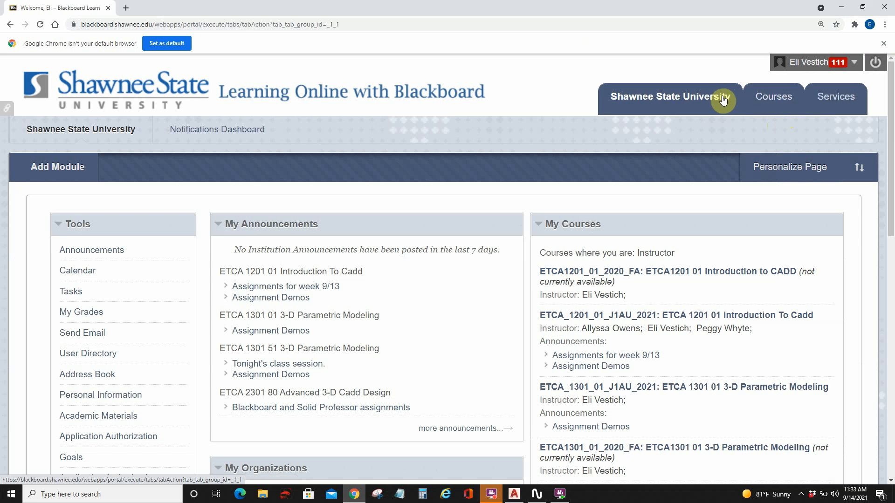
Open the ETCA 1201 01 Introduction To Cadd course in student preview and display CAD Standards from its Class Notes
{"action": "left_click", "coordinate": [702, 316]}
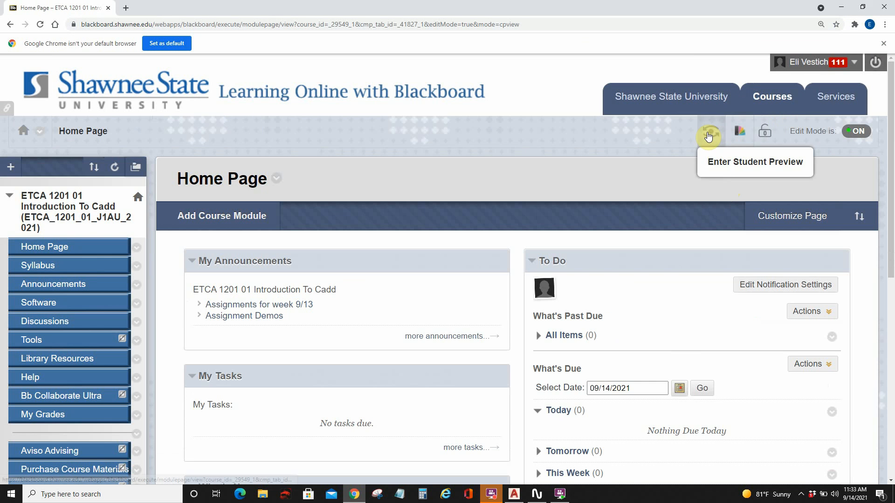
{"action": "left_click", "coordinate": [707, 131]}
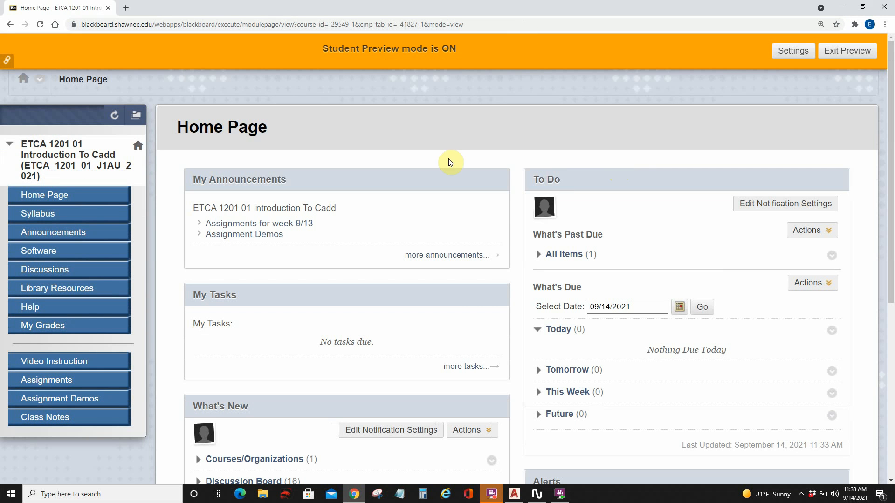
{"action": "left_click", "coordinate": [52, 419]}
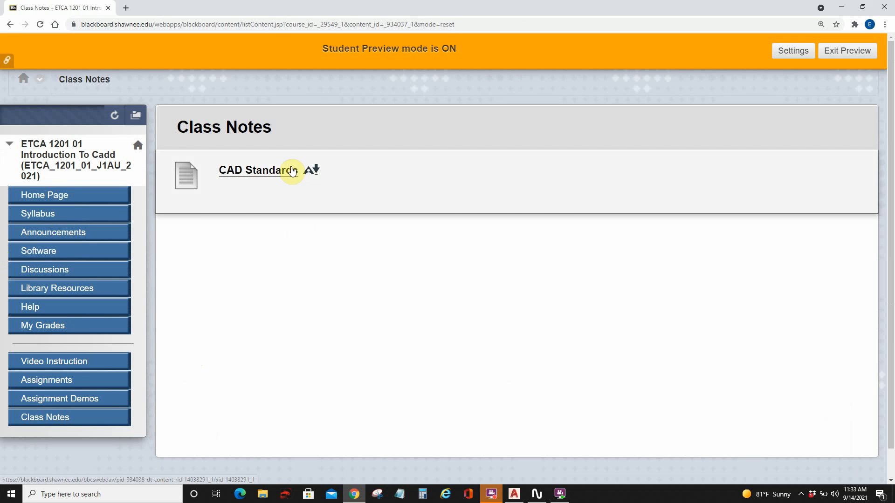
{"action": "left_click", "coordinate": [259, 171]}
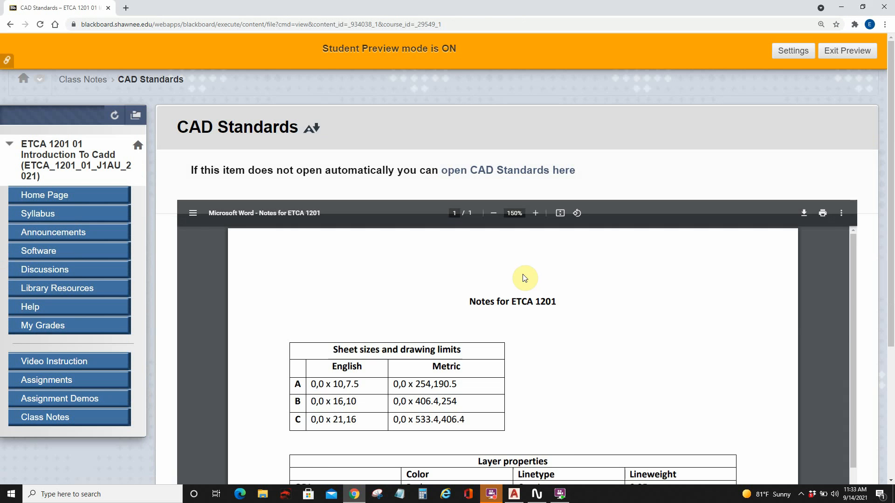
Examine the sheet sizes, layer properties and dimension styles tables in the CAD Standards notes, and return to AutoCAD
{"action": "scroll", "coordinate": [888, 278], "scroll_direction": "down", "scroll_amount": 3}
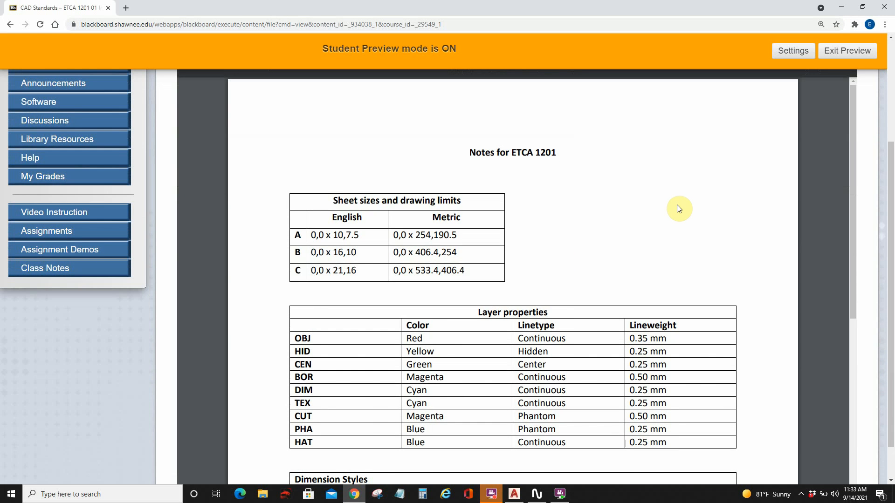
{"action": "scroll", "coordinate": [678, 207], "scroll_direction": "down", "scroll_amount": 2}
{"action": "scroll", "coordinate": [678, 205], "scroll_direction": "up", "scroll_amount": 1}
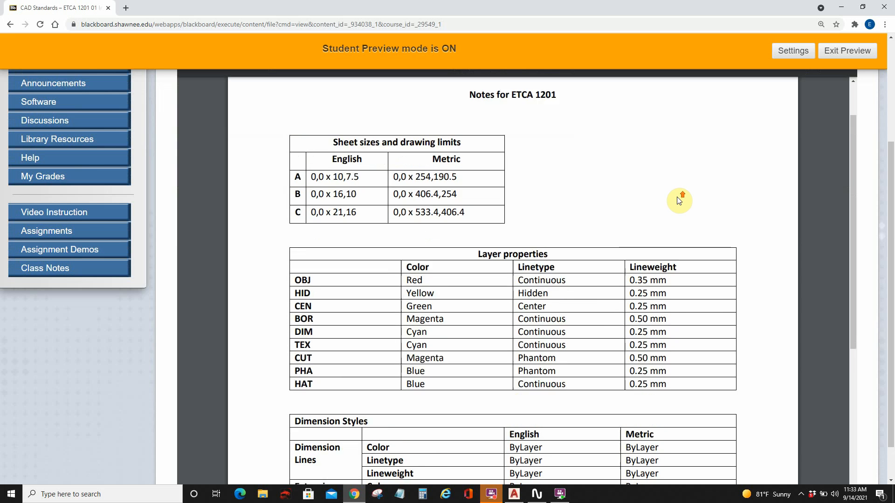
{"action": "scroll", "coordinate": [572, 300], "scroll_direction": "down", "scroll_amount": 3}
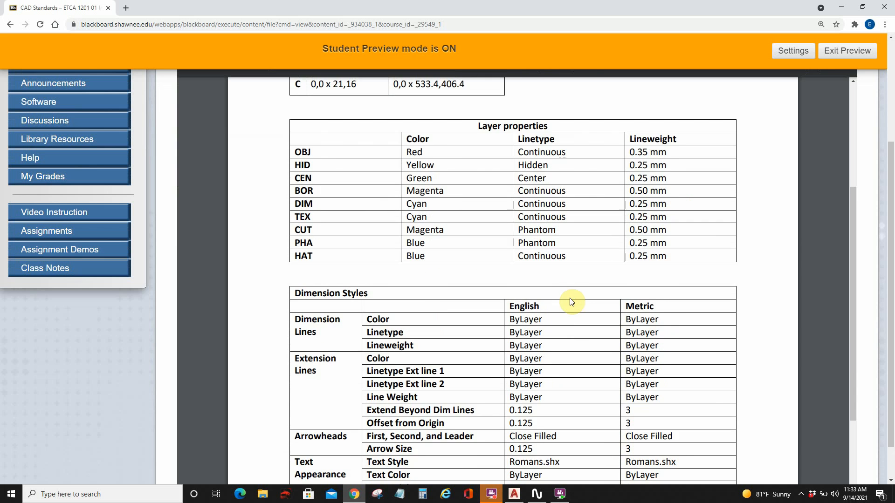
{"action": "scroll", "coordinate": [577, 298], "scroll_direction": "up", "scroll_amount": 3}
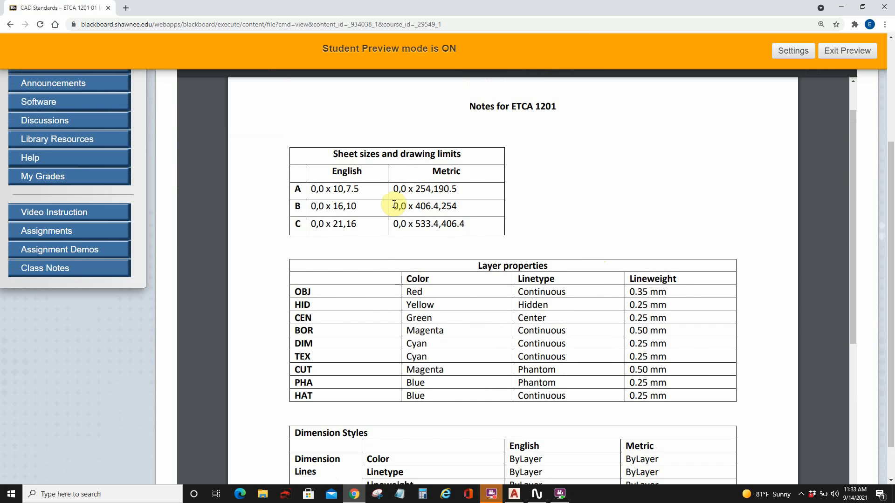
{"action": "scroll", "coordinate": [569, 309], "scroll_direction": "down", "scroll_amount": 2}
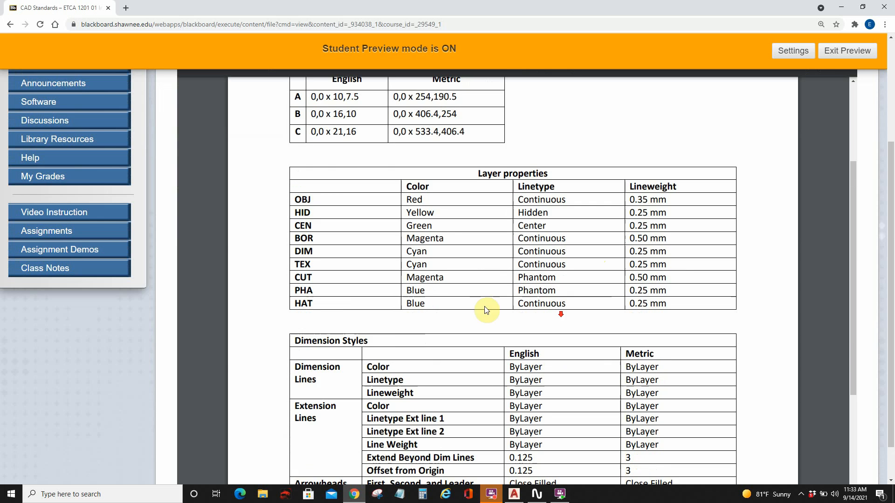
{"action": "scroll", "coordinate": [393, 325], "scroll_direction": "down", "scroll_amount": 4}
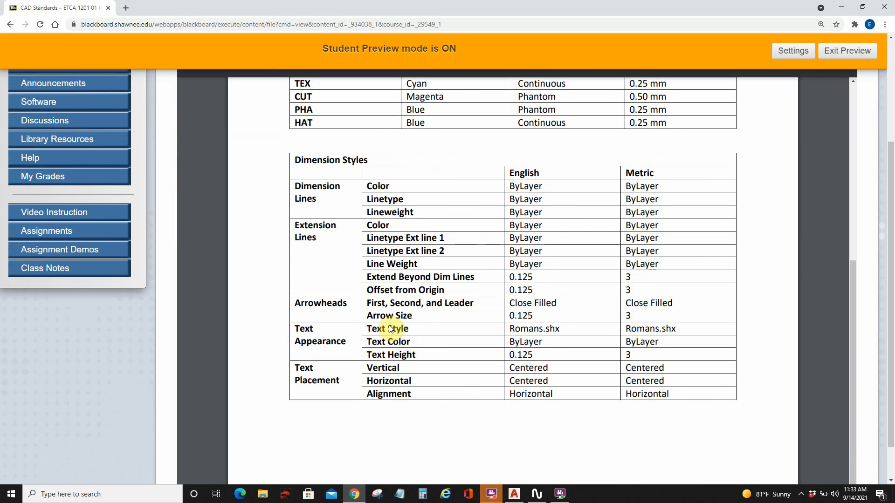
{"action": "scroll", "coordinate": [393, 325], "scroll_direction": "up", "scroll_amount": 2}
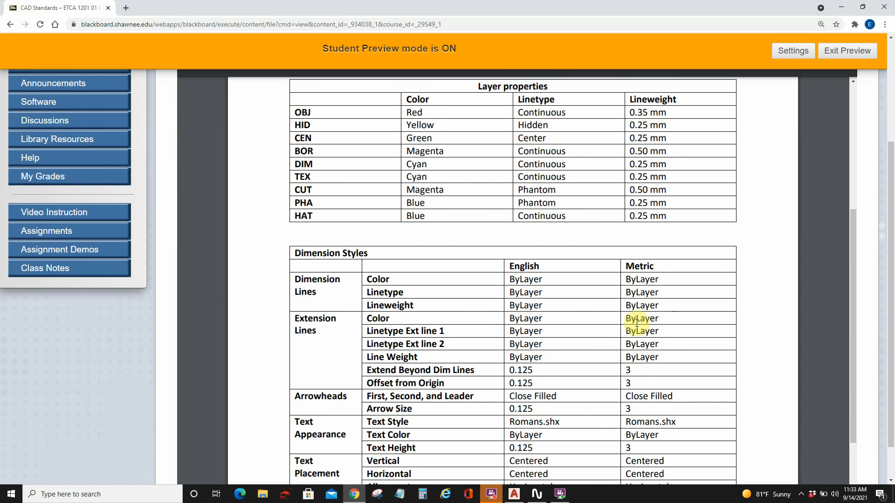
{"action": "scroll", "coordinate": [643, 317], "scroll_direction": "up", "scroll_amount": 3}
{"action": "scroll", "coordinate": [660, 311], "scroll_direction": "up", "scroll_amount": 2}
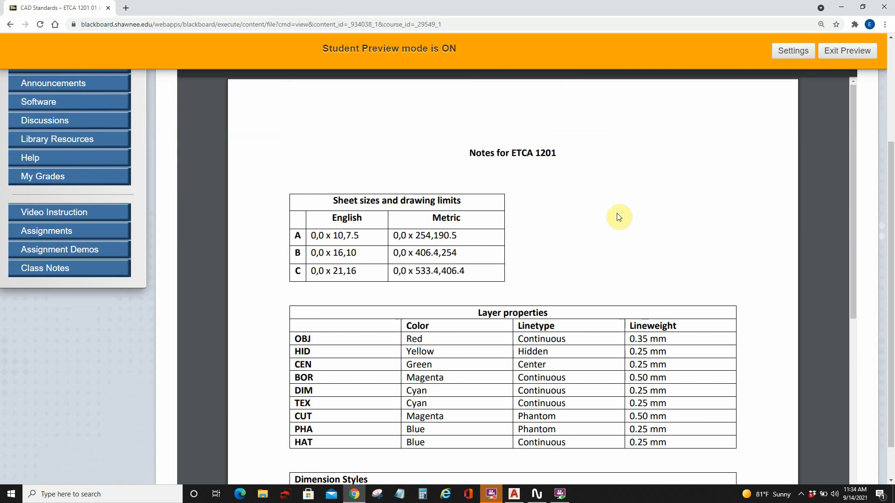
{"action": "key", "text": "alt+Tab"}
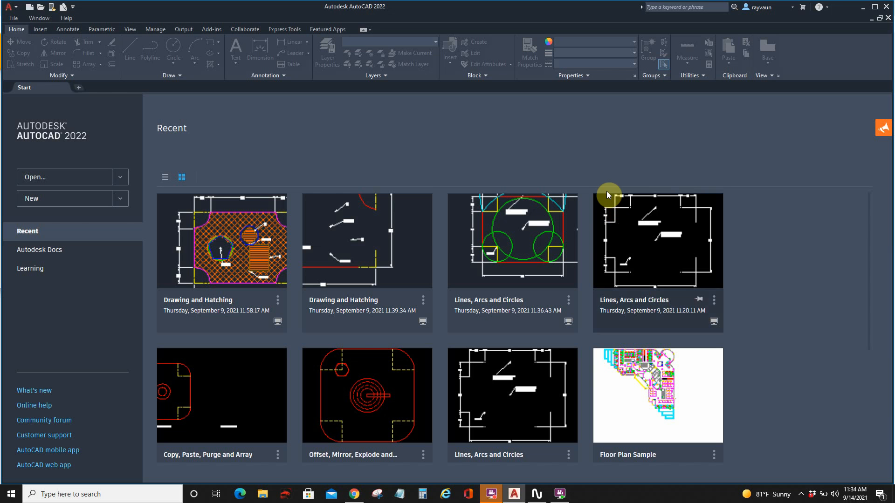
{"action": "left_click", "coordinate": [14, 17]}
{"action": "left_click", "coordinate": [343, 160]}
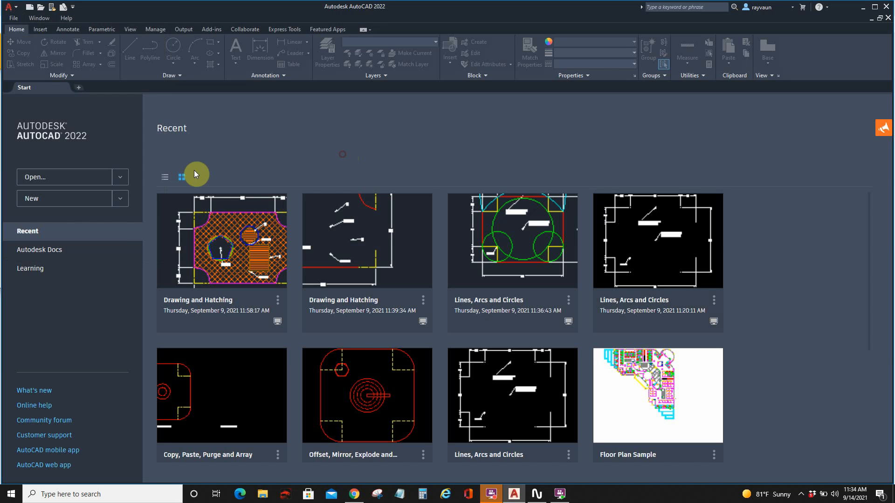
{"action": "left_click", "coordinate": [120, 199]}
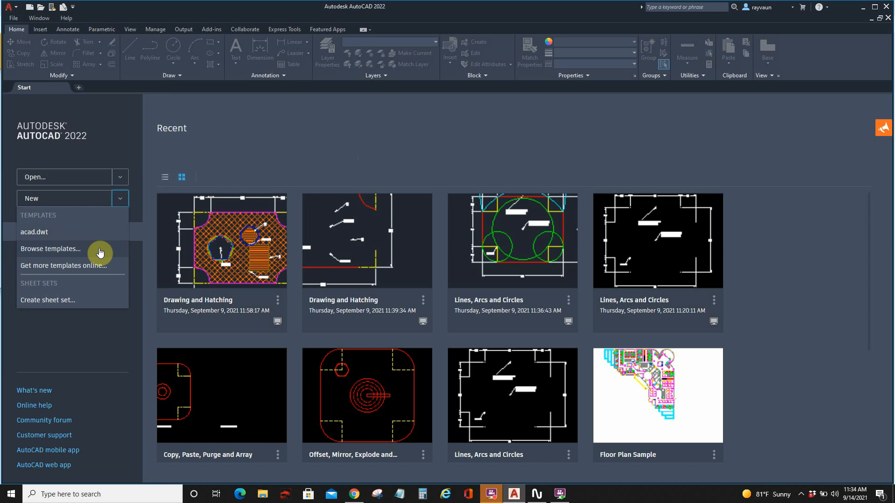
{"action": "left_click", "coordinate": [236, 121]}
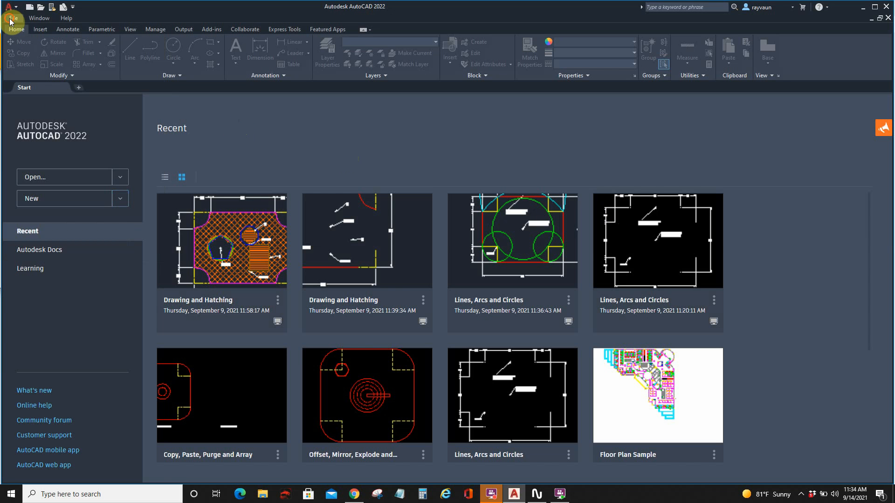
{"action": "left_click", "coordinate": [11, 21]}
{"action": "left_click", "coordinate": [19, 30]}
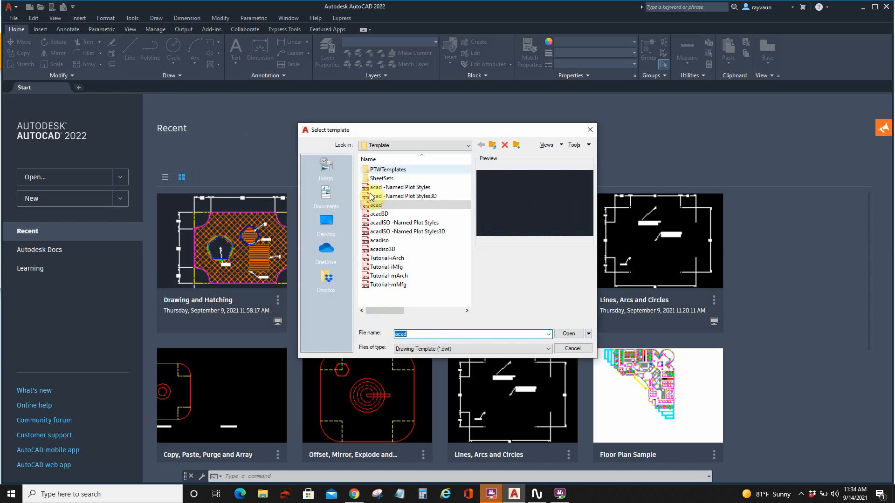
{"action": "left_click", "coordinate": [589, 130]}
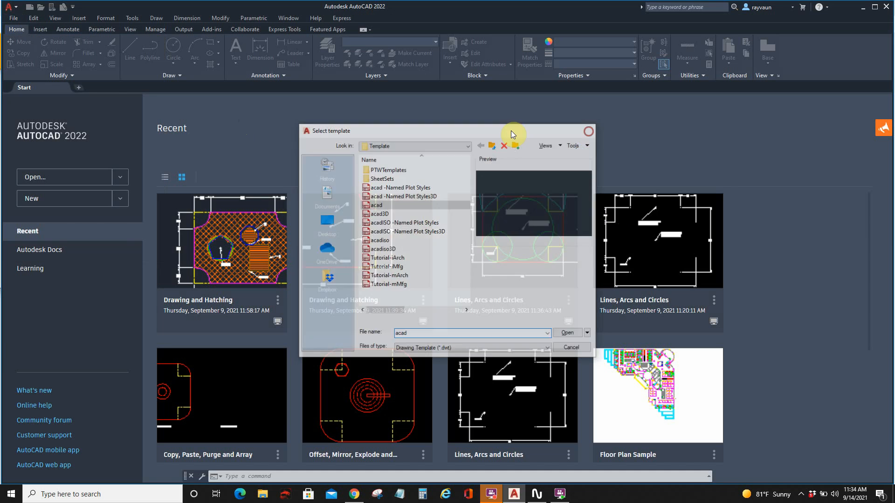
Create a new drawing from the acad template by browsing the templates
{"action": "left_click", "coordinate": [119, 200]}
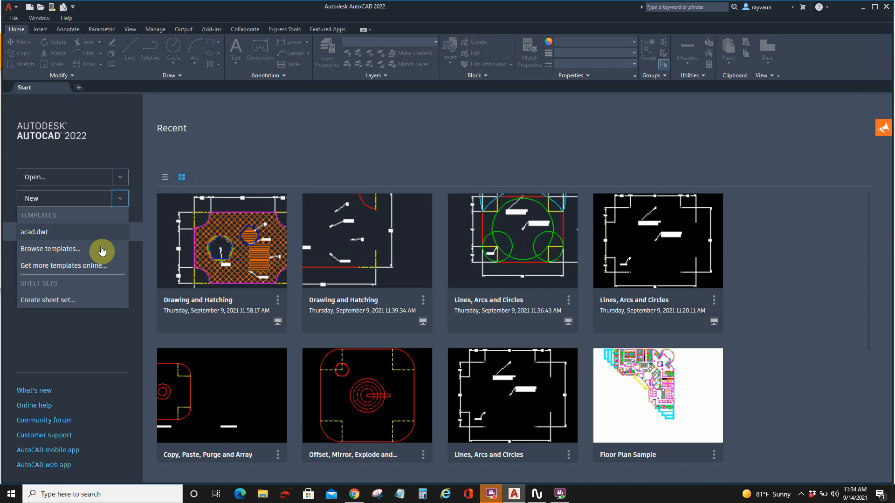
{"action": "left_click", "coordinate": [102, 251]}
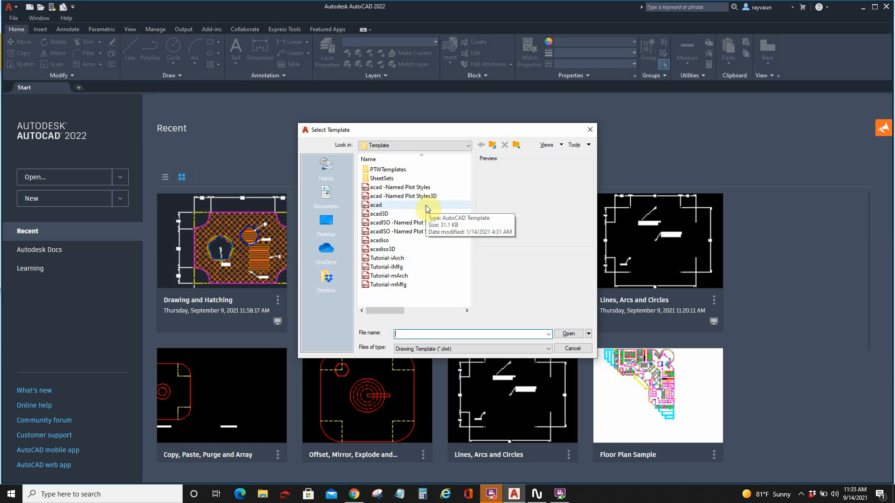
{"action": "left_click", "coordinate": [426, 205]}
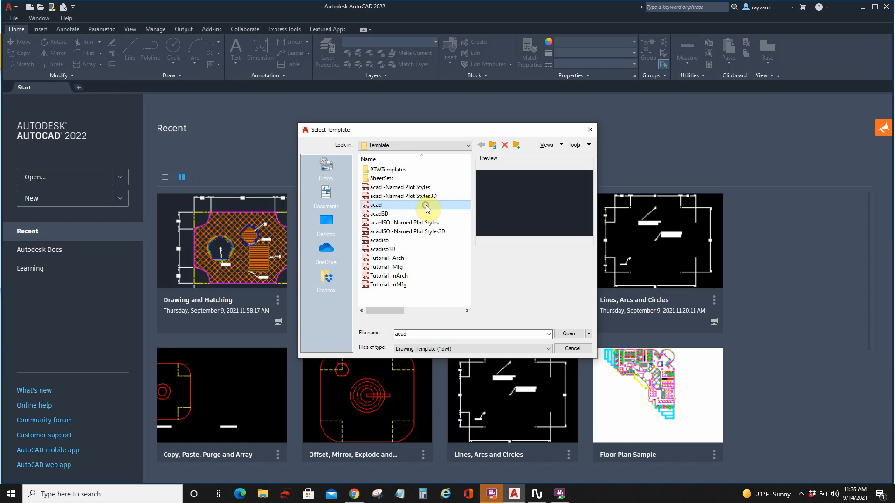
{"action": "left_click", "coordinate": [569, 333]}
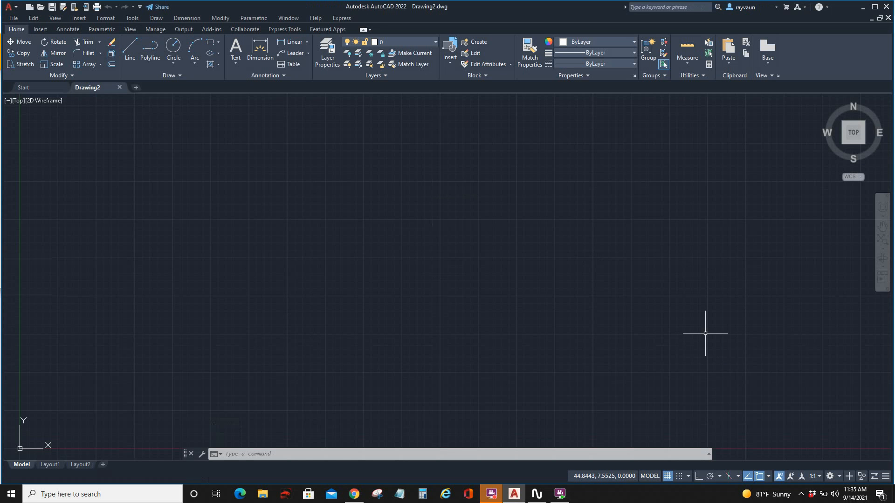
Check the drawing limits in the Chrome notes, then in AutoCAD set the model space limits from 0,0 to 10,7.5
{"action": "key", "text": "alt+Tab"}
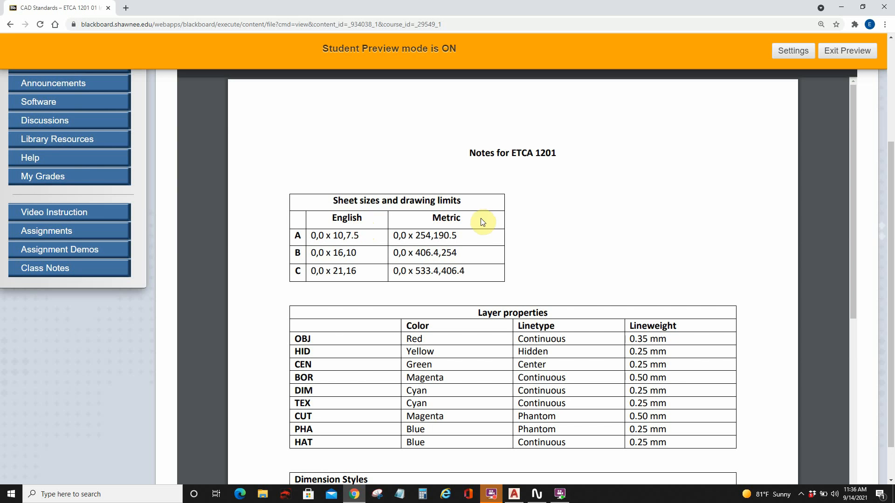
{"action": "key", "text": "alt+Tab"}
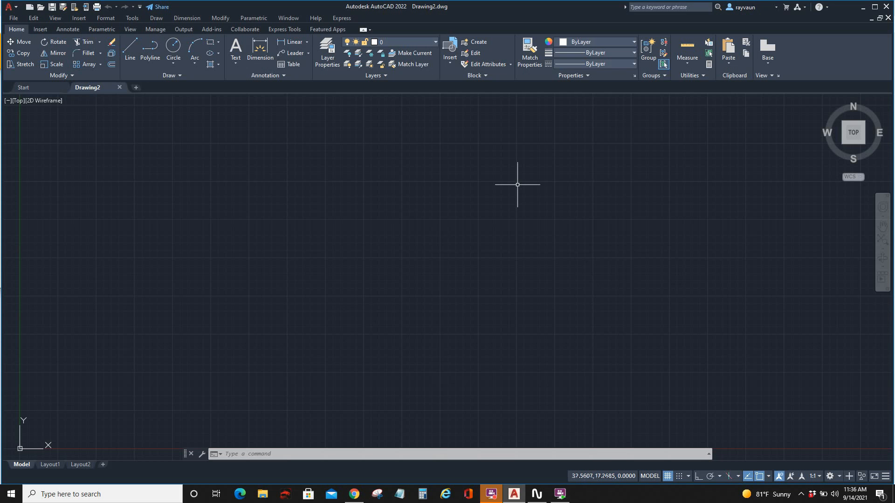
{"action": "type", "text": "limi"}
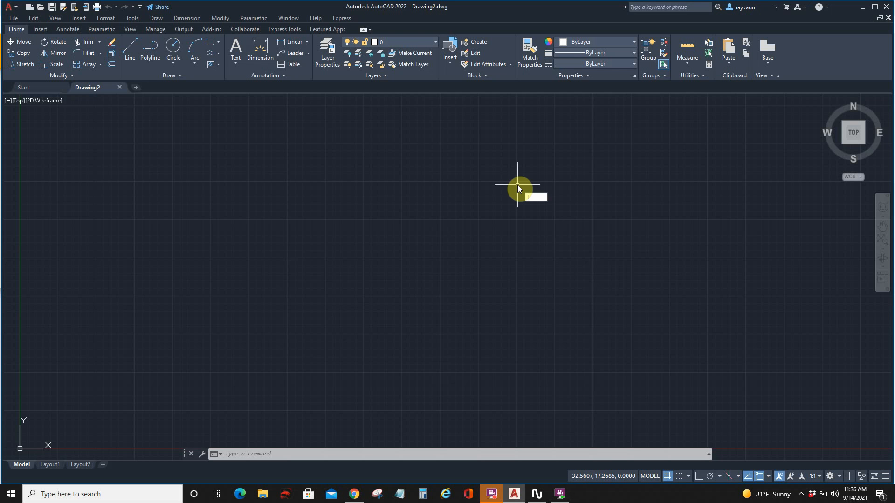
{"action": "type", "text": "ts"}
{"action": "key", "text": "Return"}
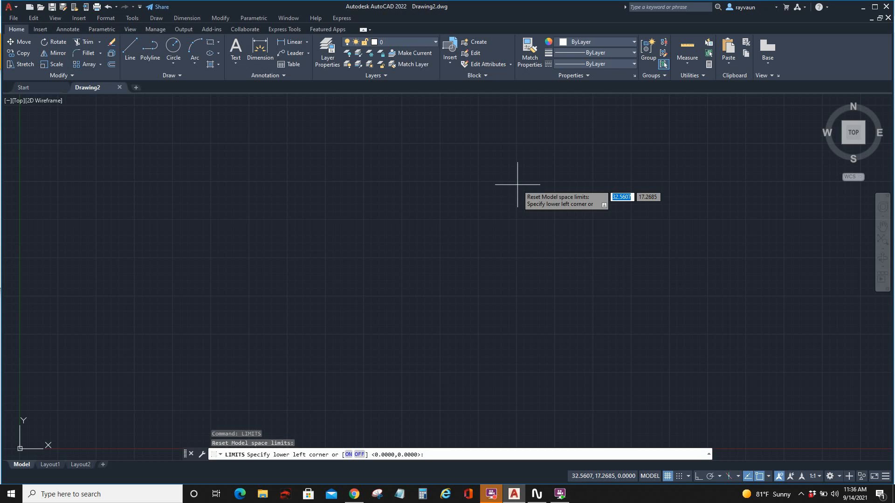
{"action": "type", "text": "0,0"}
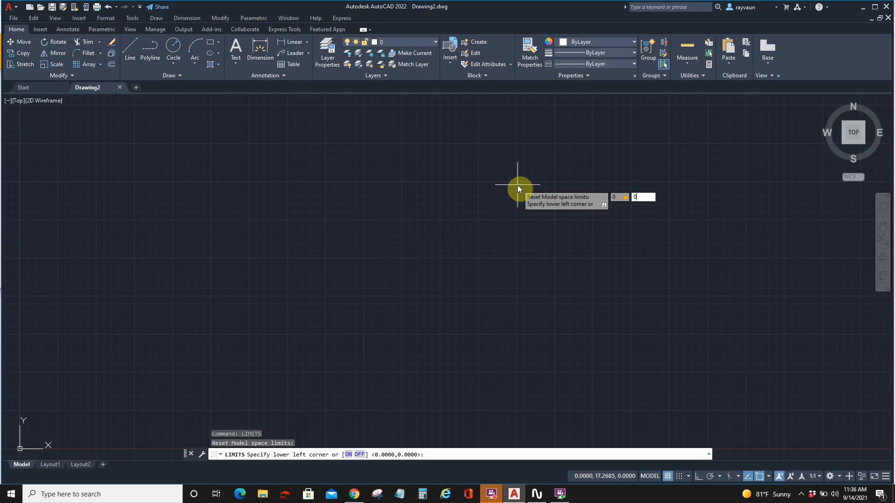
{"action": "key", "text": "Return"}
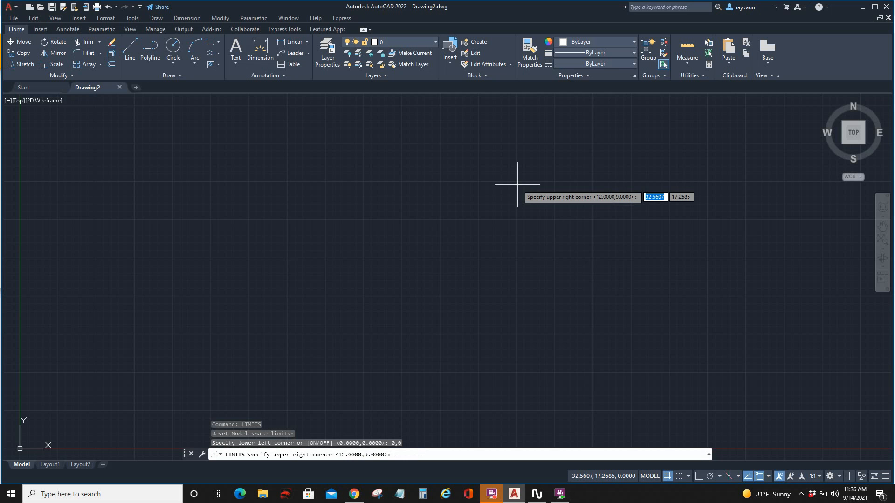
{"action": "type", "text": "10,"}
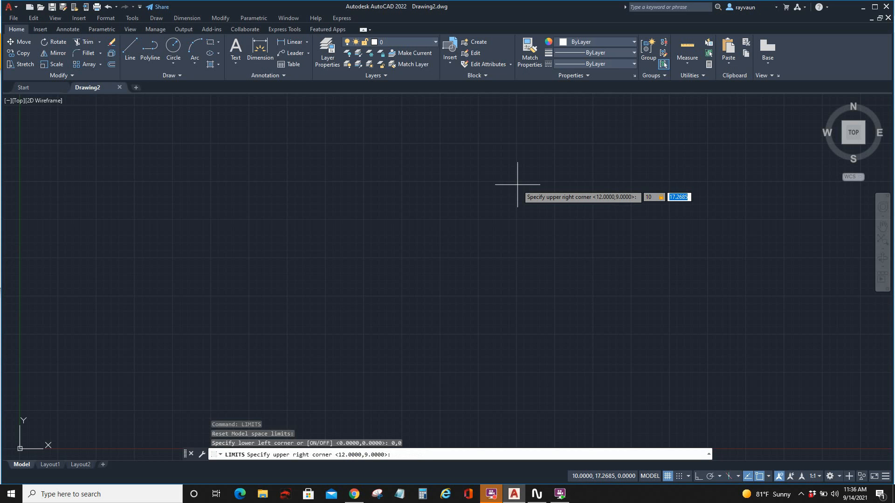
{"action": "type", "text": "7.5"}
{"action": "key", "text": "Return"}
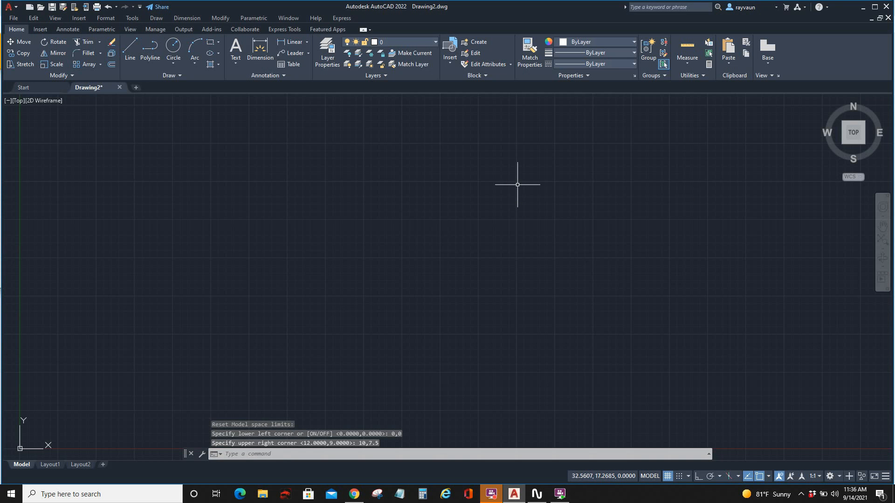
Turn off the display of the grid beyond the drawing limits in the snap and grid drafting settings
{"action": "scroll", "coordinate": [507, 275], "scroll_direction": "down", "scroll_amount": 4}
{"action": "mouse_move", "coordinate": [624, 231]}
{"action": "middle_mouse_down"}
{"action": "mouse_move", "coordinate": [601, 255]}
{"action": "mouse_move", "coordinate": [466, 304]}
{"action": "mouse_move", "coordinate": [482, 286]}
{"action": "middle_mouse_up"}
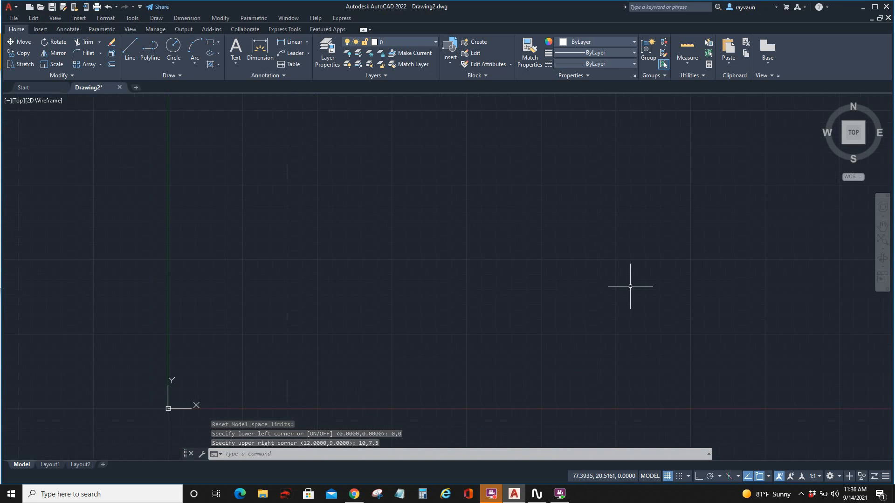
{"action": "left_click", "coordinate": [689, 476]}
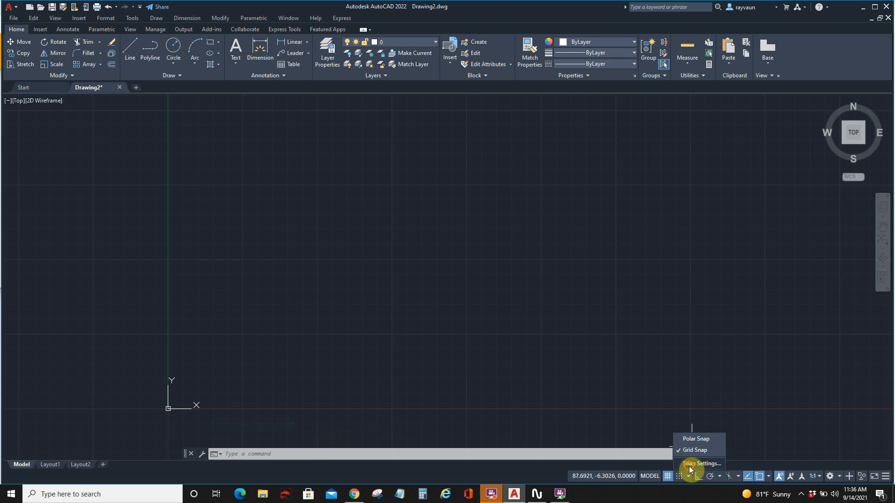
{"action": "left_click", "coordinate": [689, 466]}
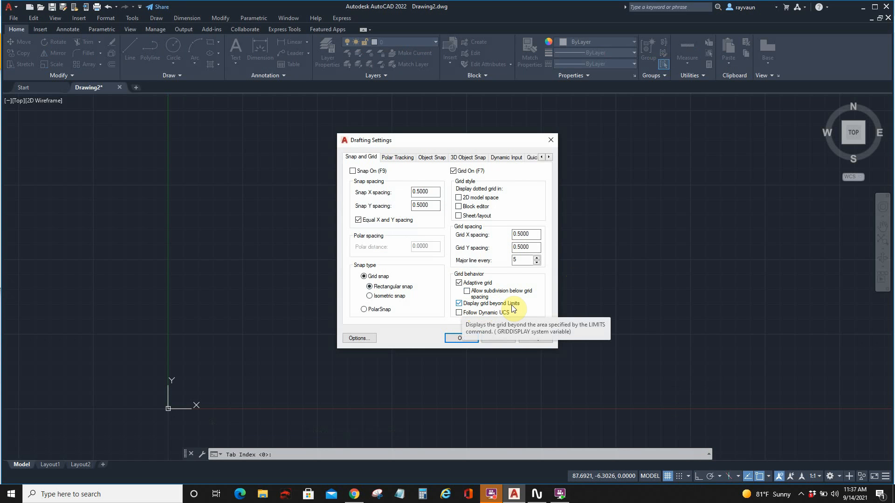
{"action": "left_click", "coordinate": [459, 304]}
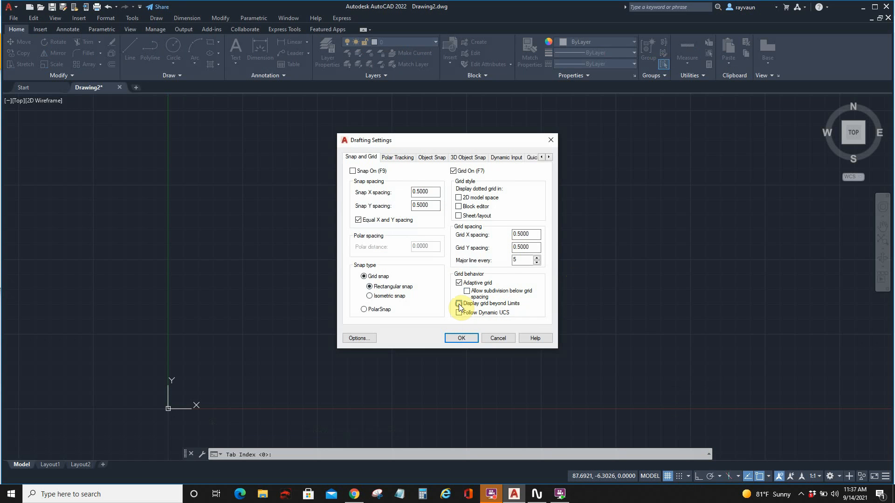
{"action": "left_click", "coordinate": [461, 338]}
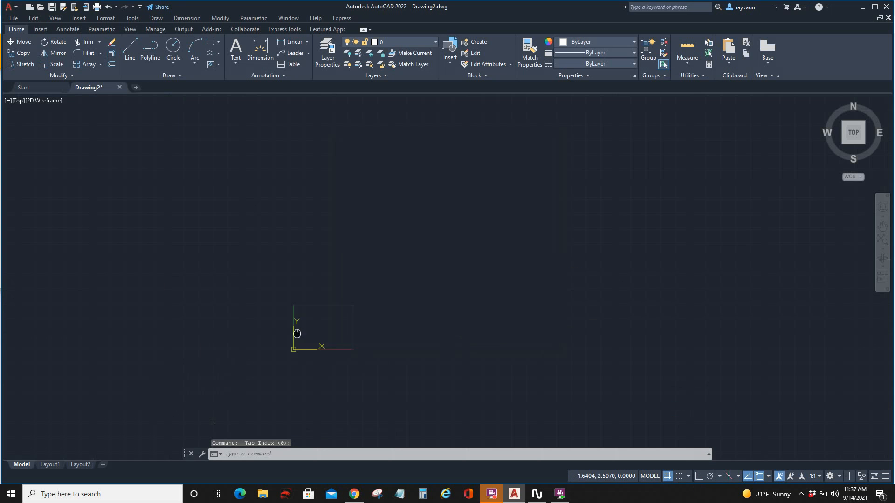
{"action": "scroll", "coordinate": [460, 318], "scroll_direction": "up", "scroll_amount": 8}
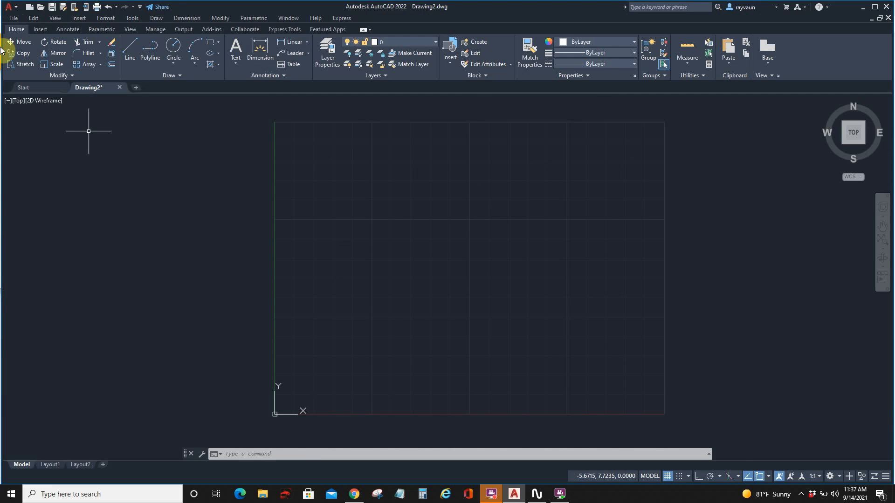
Start saving the drawing under a new name and browse to the Fall 21 folder of ETCA 1201 in Work's Class documents
{"action": "left_click", "coordinate": [15, 18]}
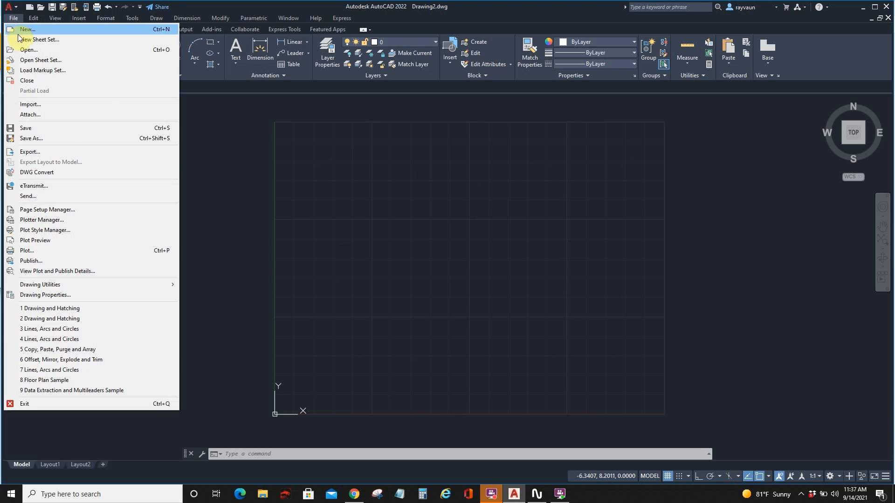
{"action": "left_click", "coordinate": [30, 137]}
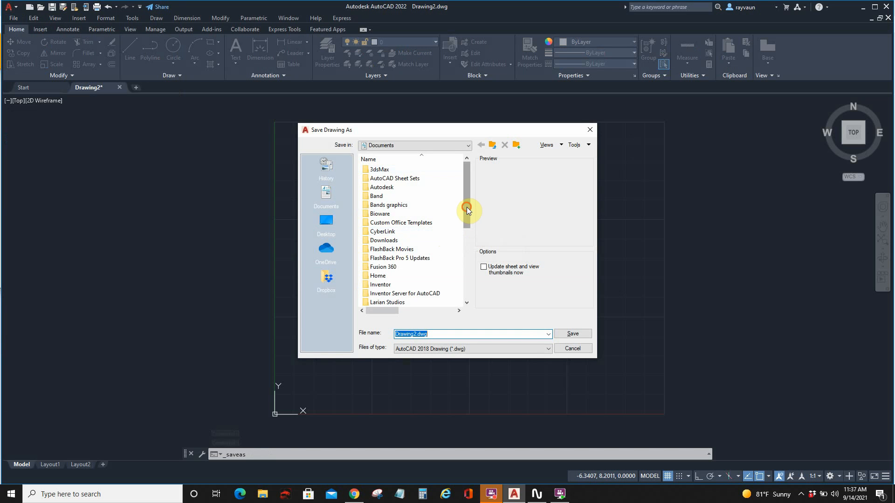
{"action": "left_click_drag", "start_coordinate": [467, 208], "coordinate": [468, 287]}
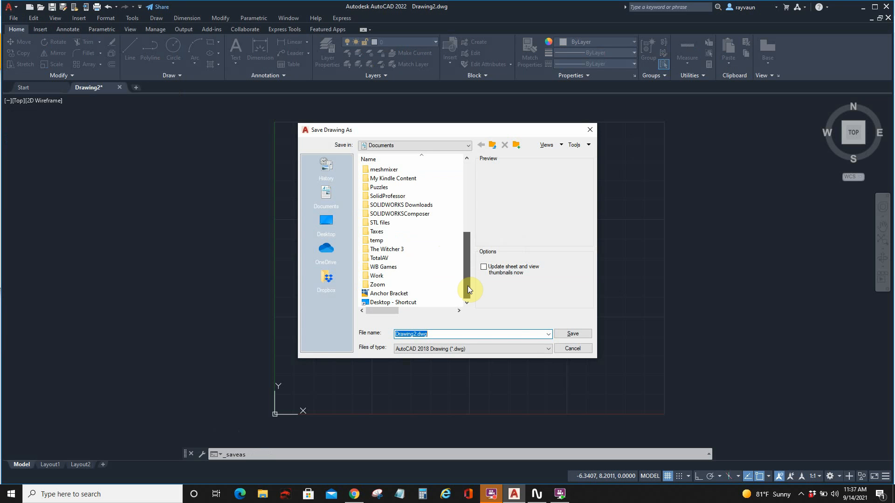
{"action": "mouse_move", "coordinate": [468, 287]}
{"action": "left_mouse_down"}
{"action": "mouse_move", "coordinate": [471, 191]}
{"action": "mouse_move", "coordinate": [457, 291]}
{"action": "left_mouse_up"}
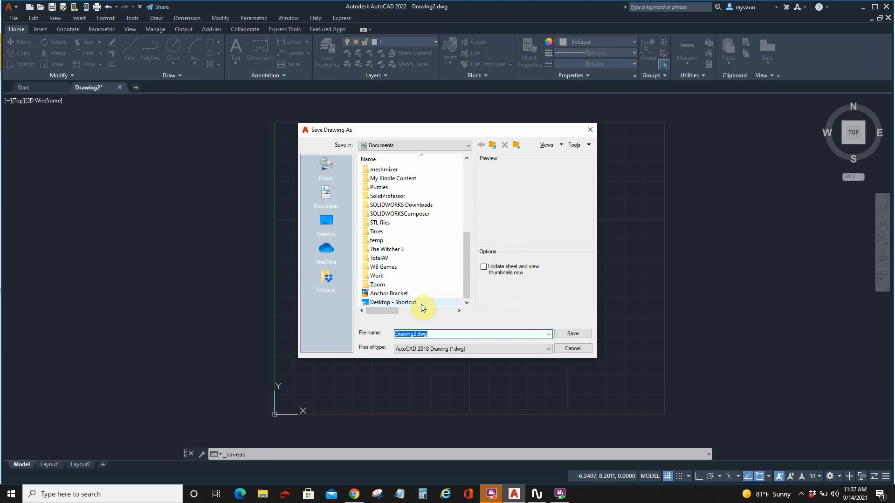
{"action": "left_click", "coordinate": [400, 274]}
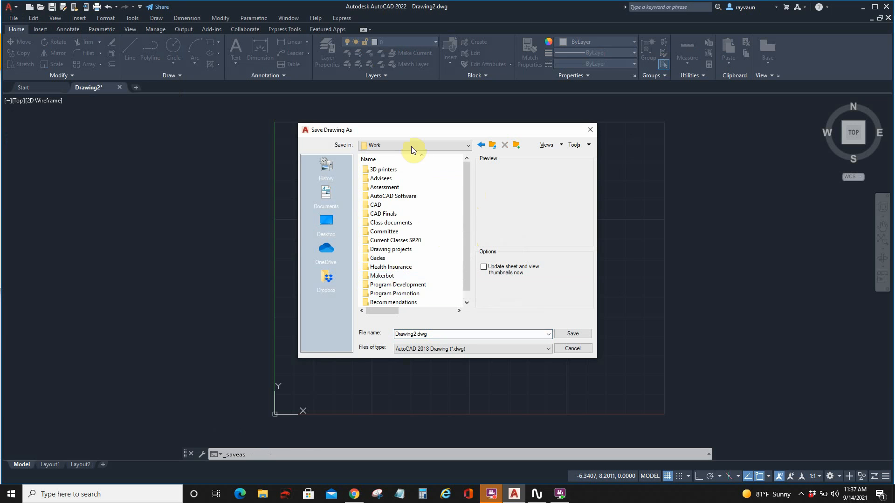
{"action": "double_click", "coordinate": [404, 226]}
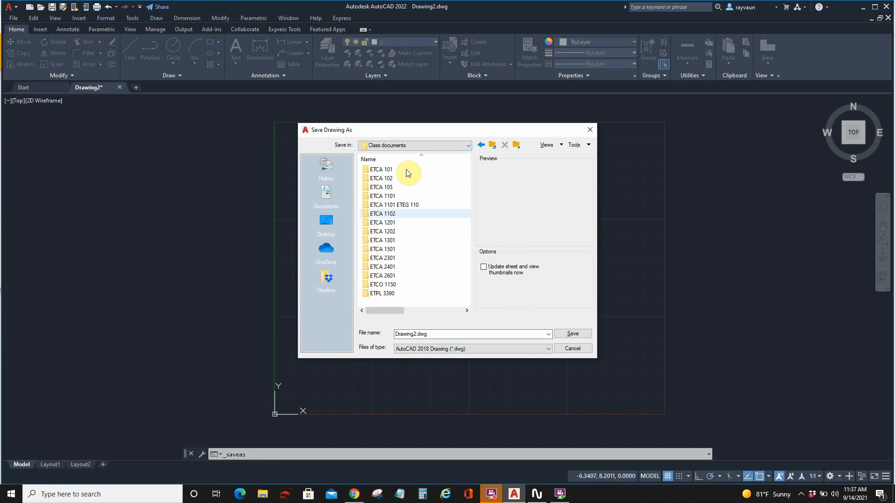
{"action": "double_click", "coordinate": [402, 222]}
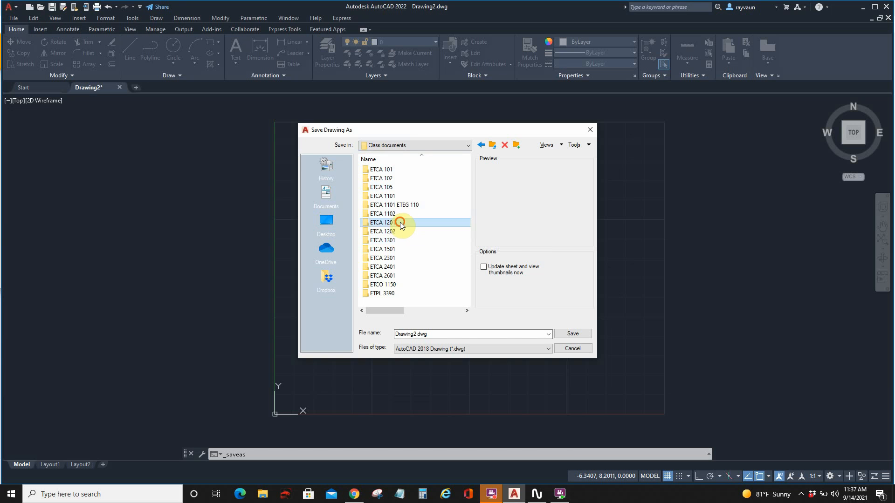
{"action": "double_click", "coordinate": [402, 179]}
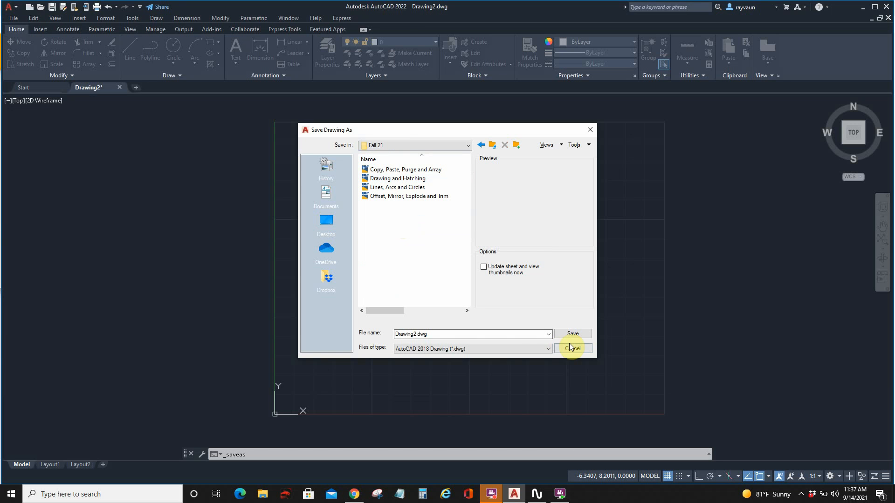
Save the file as an AutoCAD Drawing Template (*.dwt) named English A, accepting the offered description and English measurement
{"action": "left_click", "coordinate": [549, 349]}
{"action": "left_click", "coordinate": [549, 349]}
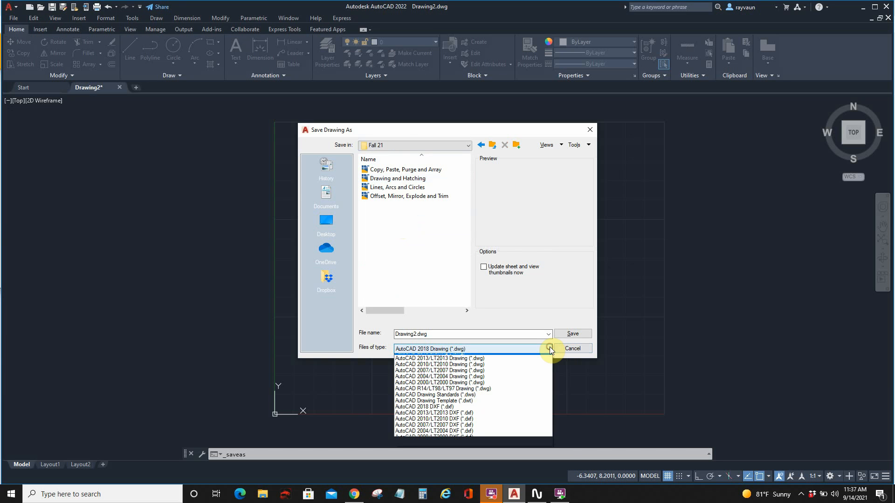
{"action": "left_click", "coordinate": [522, 406]}
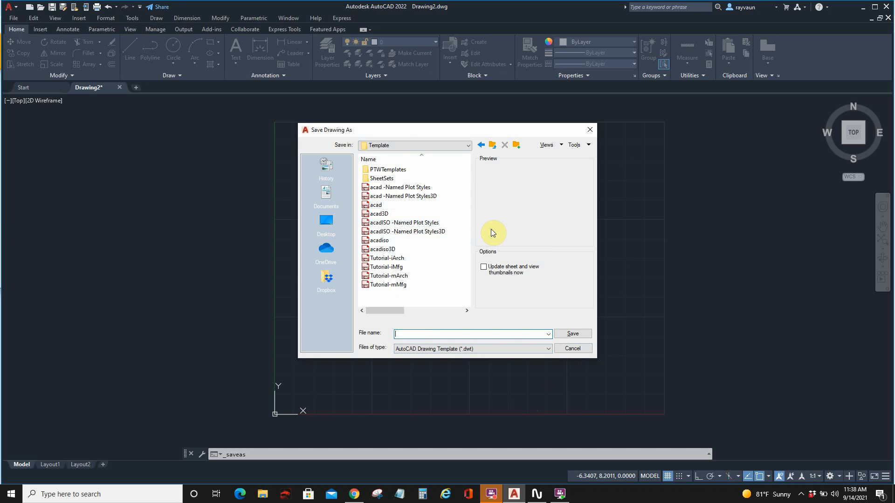
{"action": "type", "text": "A"}
{"action": "type", "text": "Engl"}
{"action": "type", "text": "ish A"}
{"action": "left_click", "coordinate": [578, 334]}
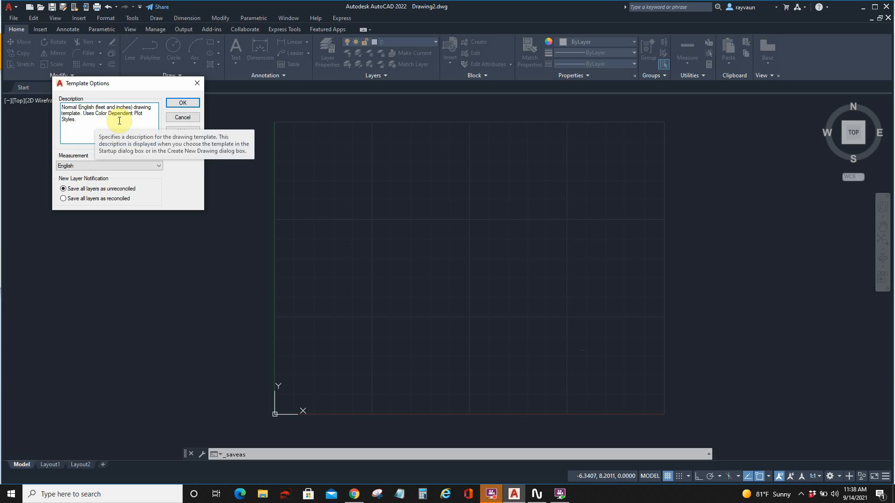
{"action": "left_click", "coordinate": [181, 105]}
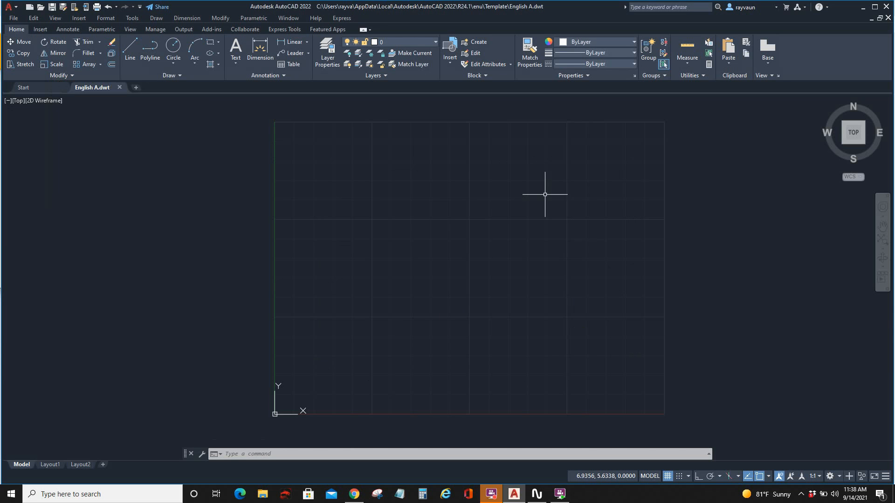
Check the layer properties table in the Chrome notes, then open the Layer Properties Manager in AutoCAD and move it over the drawing area
{"action": "key", "text": "alt+Tab"}
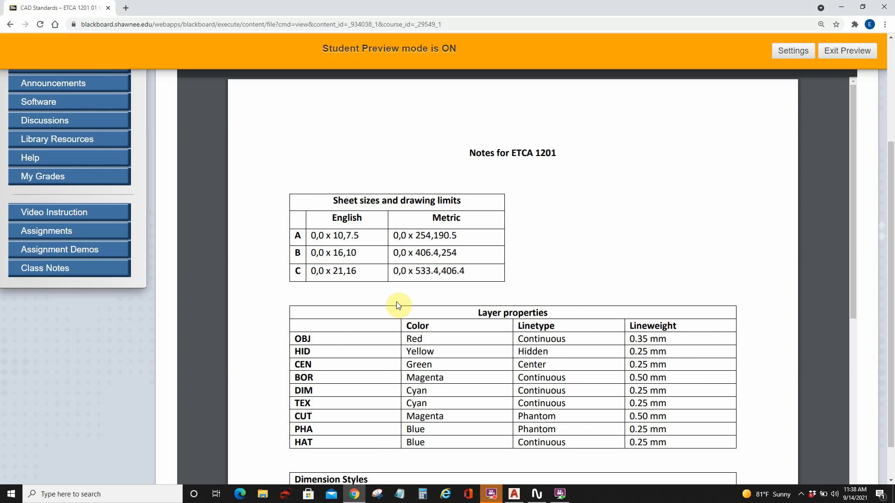
{"action": "scroll", "coordinate": [397, 298], "scroll_direction": "down", "scroll_amount": 2}
{"action": "scroll", "coordinate": [396, 286], "scroll_direction": "down", "scroll_amount": 1}
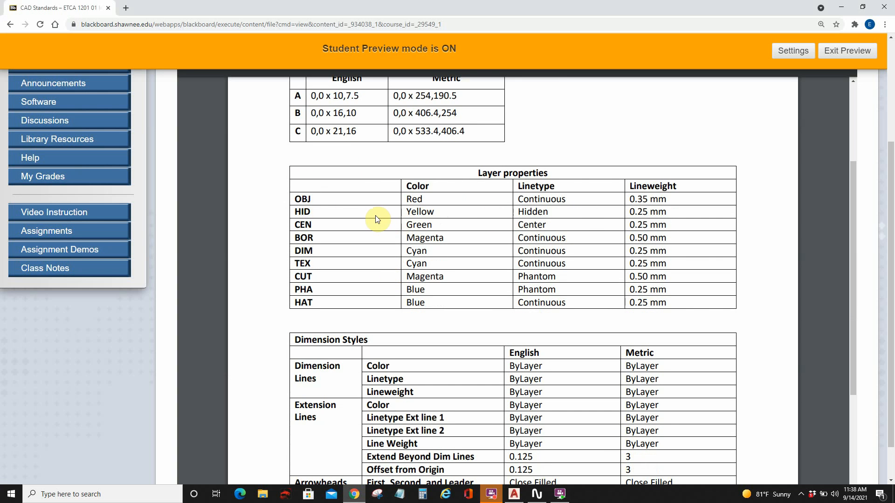
{"action": "key", "text": "alt+Tab"}
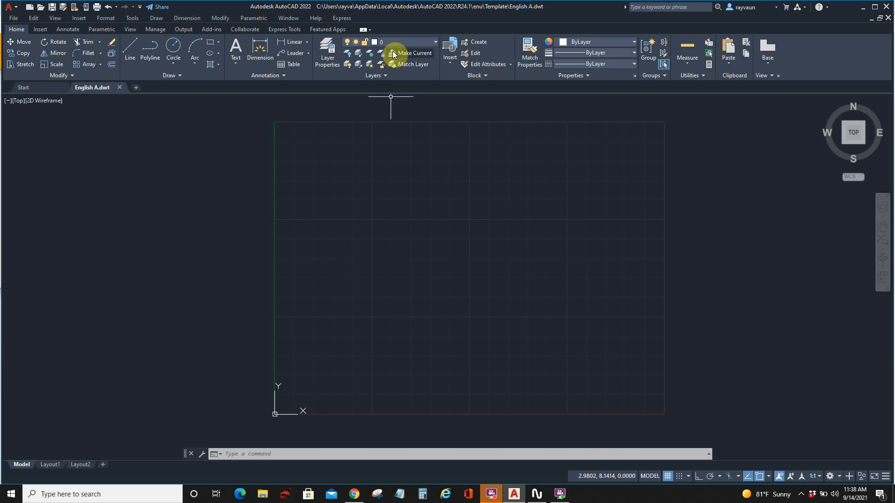
{"action": "left_click", "coordinate": [327, 53]}
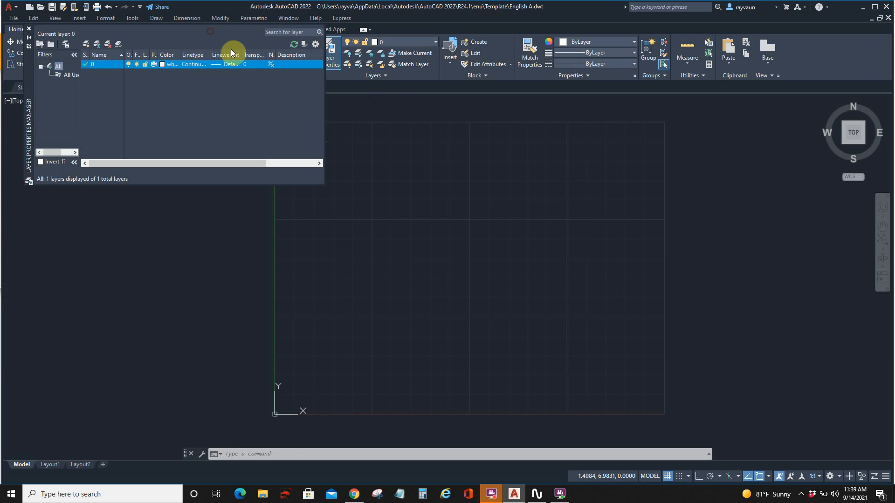
{"action": "left_click", "coordinate": [136, 29]}
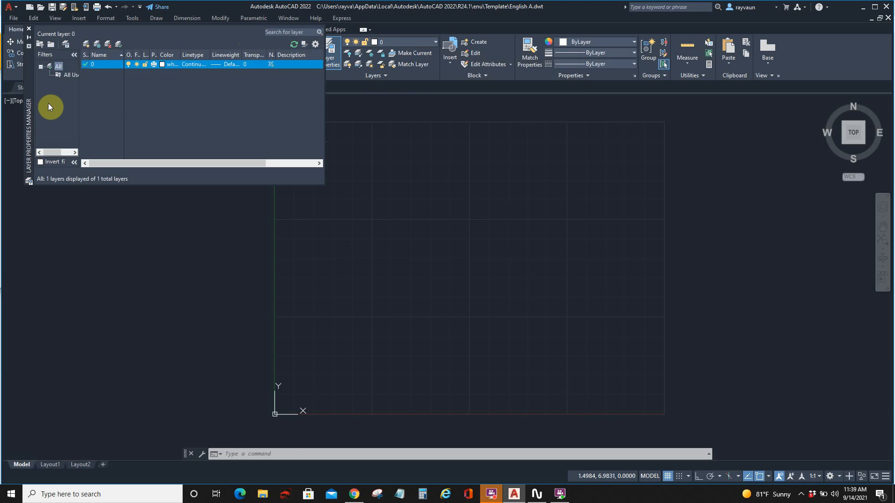
{"action": "mouse_move", "coordinate": [27, 109]}
{"action": "left_mouse_down"}
{"action": "mouse_move", "coordinate": [210, 231]}
{"action": "mouse_move", "coordinate": [255, 233]}
{"action": "left_mouse_up"}
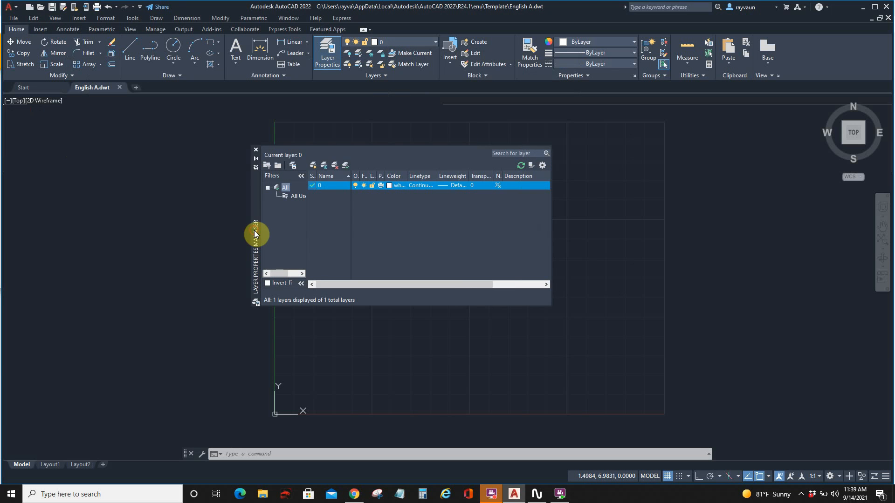
Create a new layer and name it OBJ
{"action": "left_click", "coordinate": [312, 165]}
{"action": "left_click", "coordinate": [337, 191]}
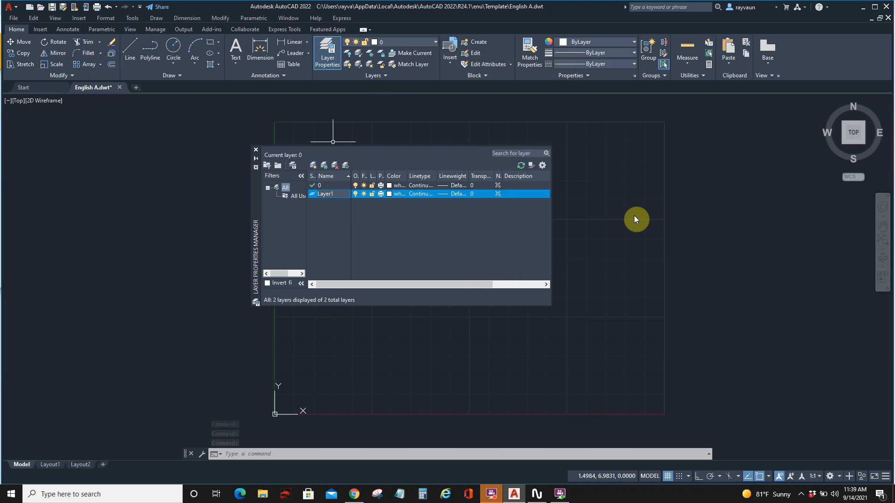
{"action": "type", "text": "OBJ"}
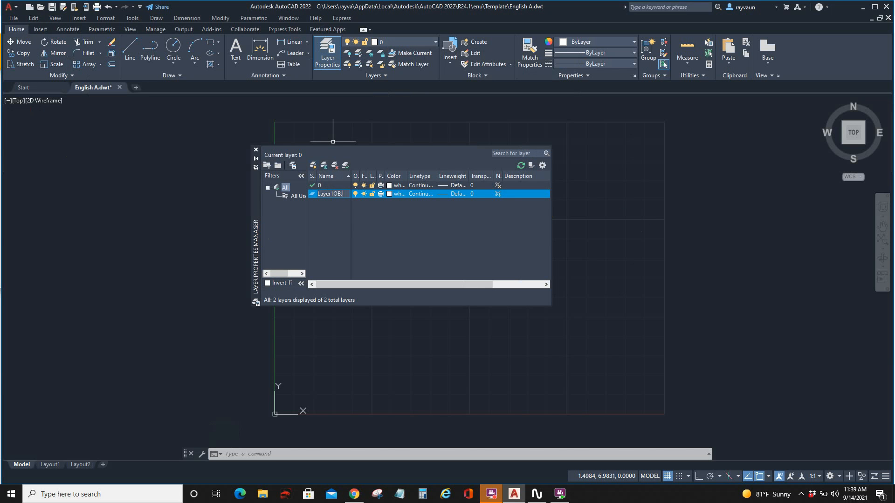
{"action": "key", "text": "BackSpace"}
{"action": "key", "text": "BackSpace"}
{"action": "key", "text": "BackSpace"}
{"action": "key", "text": "BackSpace"}
{"action": "key", "text": "BackSpace"}
{"action": "key", "text": "BackSpace"}
{"action": "key", "text": "BackSpace"}
{"action": "type", "text": "OB"}
Set the OBJ layer's color to red
{"action": "left_click", "coordinate": [390, 194]}
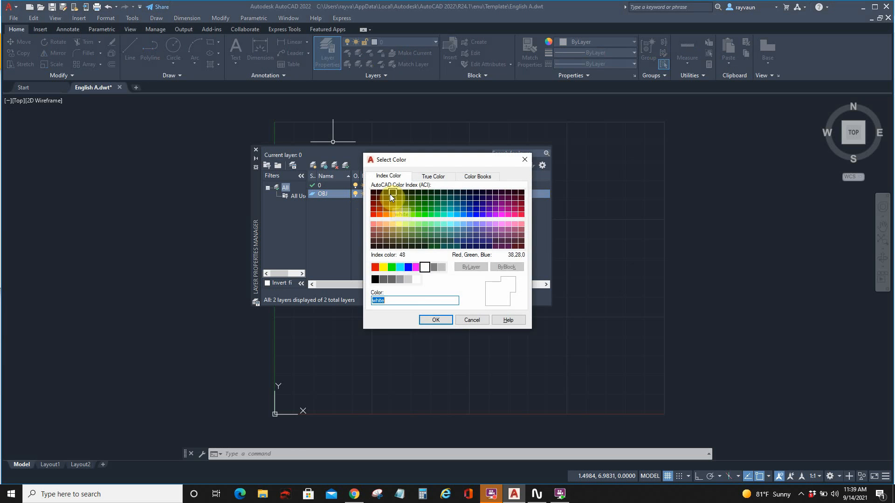
{"action": "left_click", "coordinate": [374, 268]}
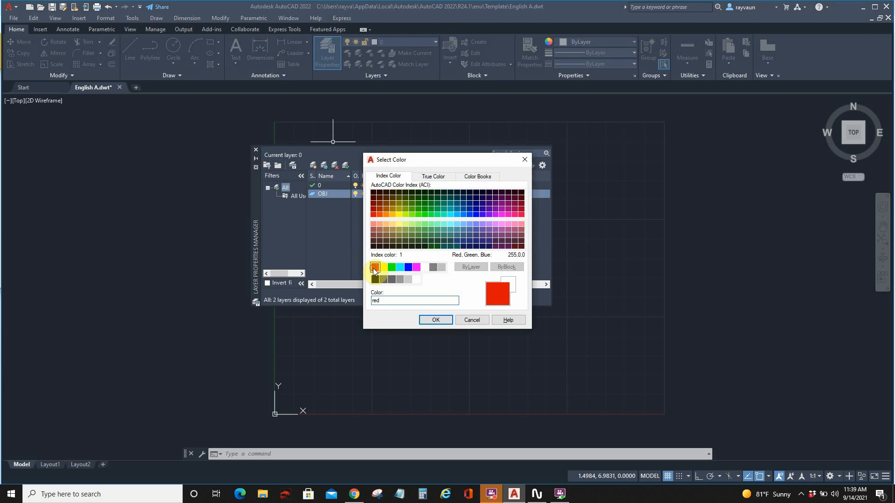
{"action": "left_click", "coordinate": [433, 320]}
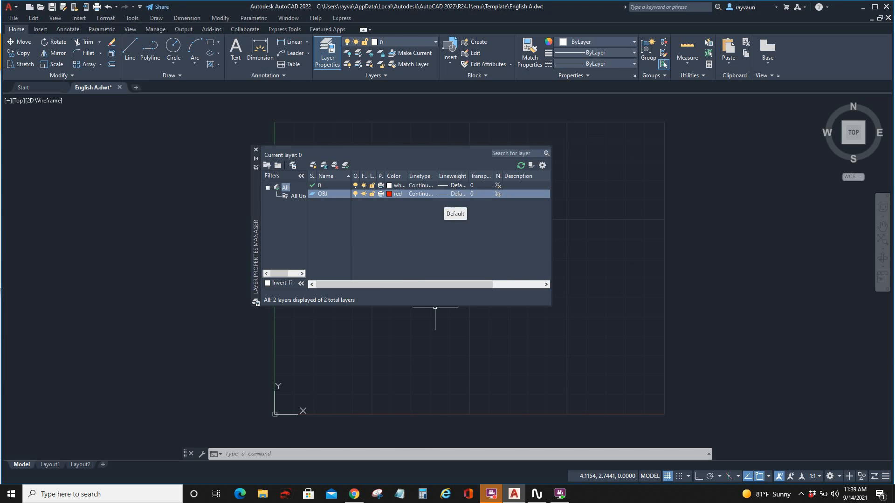
Check the OBJ lineweight in the Chrome notes, then set the layer's lineweight to 0.35 mm in AutoCAD
{"action": "key", "text": "alt+Tab"}
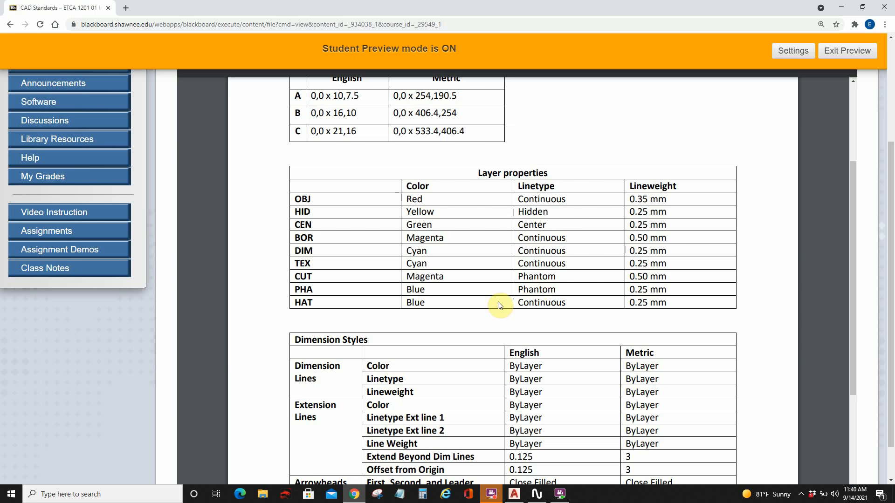
{"action": "key", "text": "alt+Tab"}
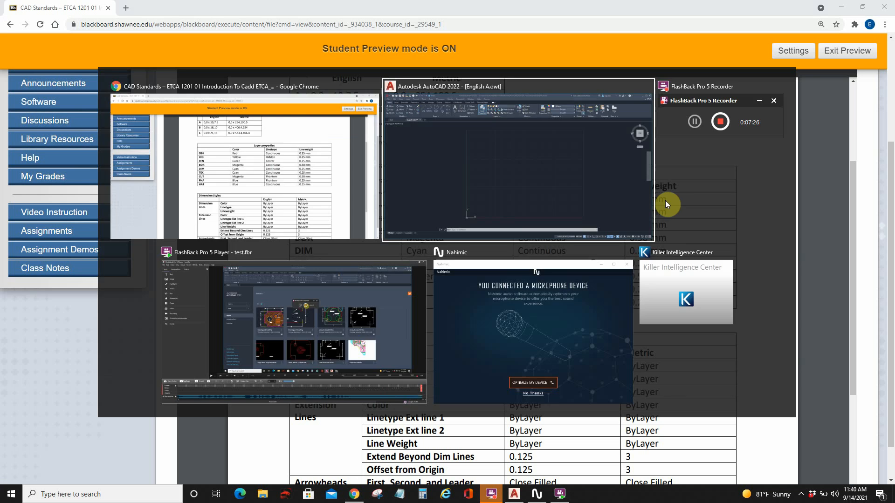
{"action": "left_click", "coordinate": [442, 193]}
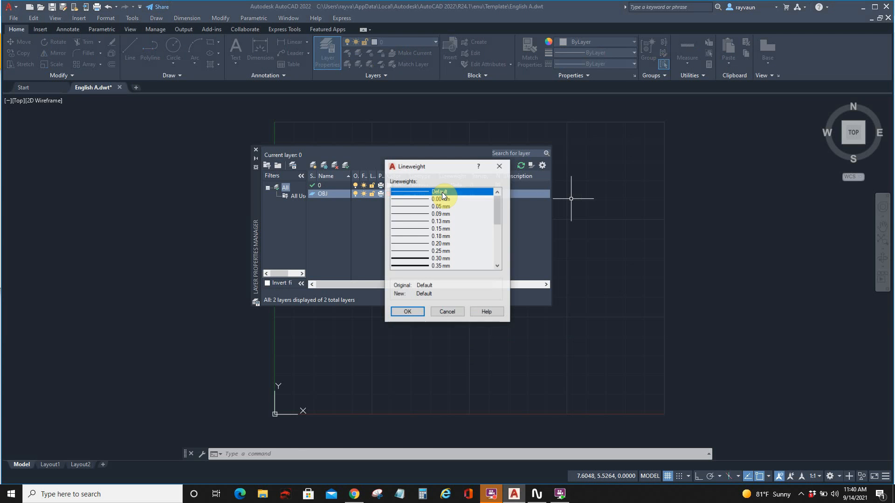
{"action": "scroll", "coordinate": [465, 264], "scroll_direction": "down", "scroll_amount": 1}
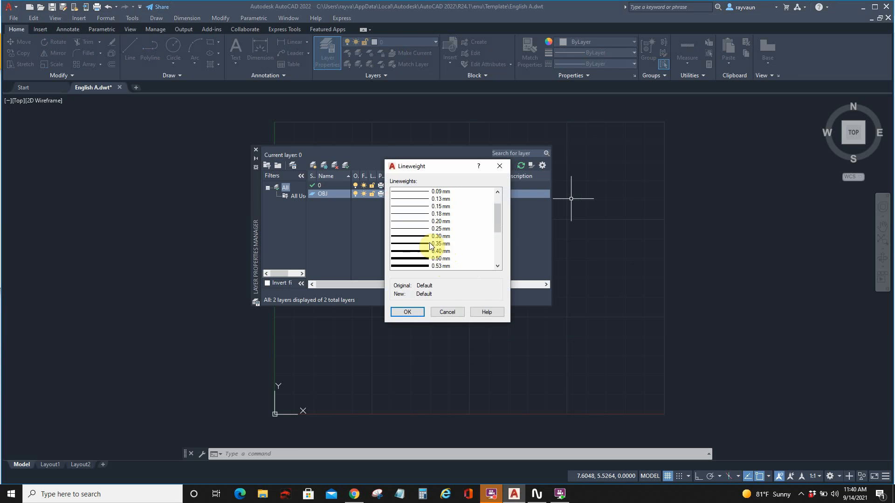
{"action": "left_click", "coordinate": [415, 242]}
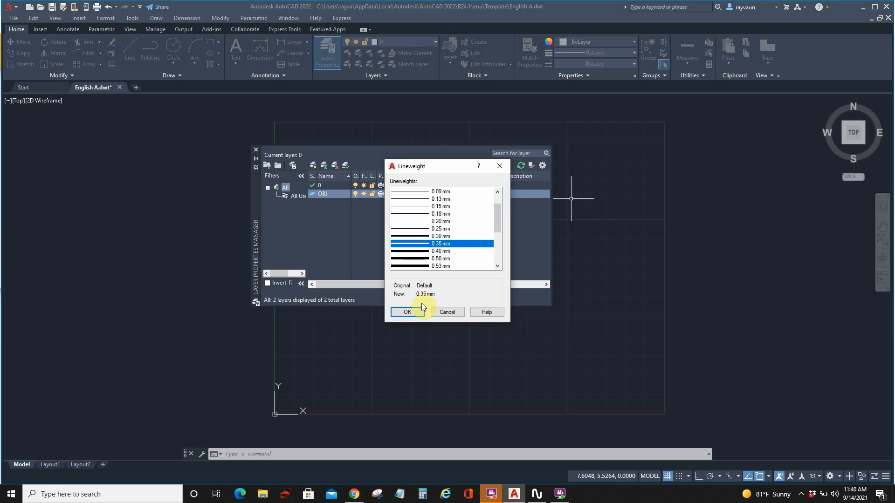
{"action": "left_click", "coordinate": [408, 312]}
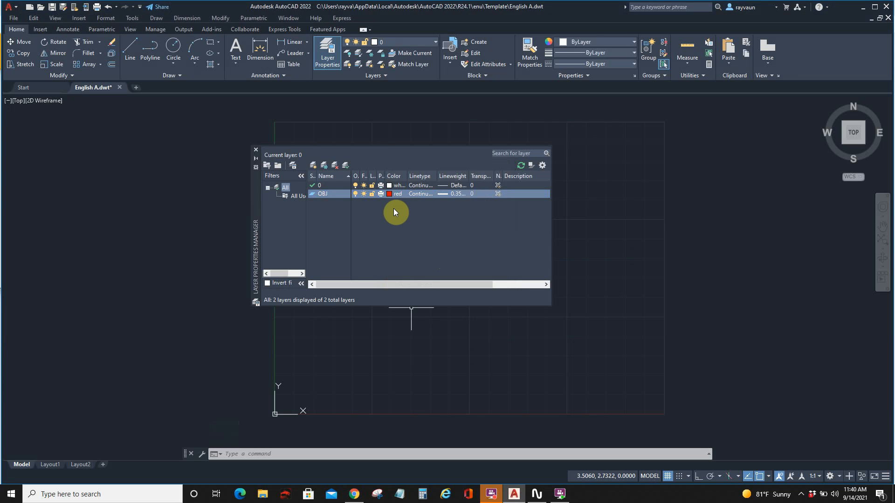
Check the HID row of the layer properties table in the Chrome notes, then create a layer named HID in AutoCAD
{"action": "key", "text": "alt+Tab"}
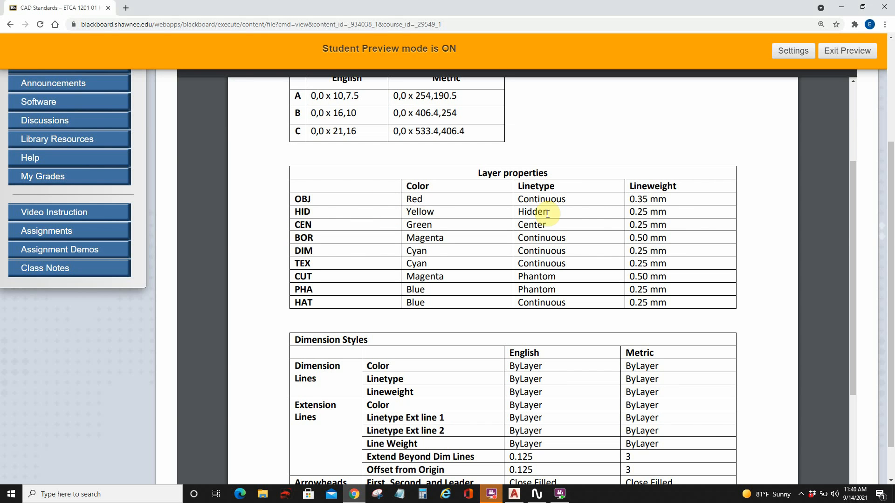
{"action": "key", "text": "alt+Tab"}
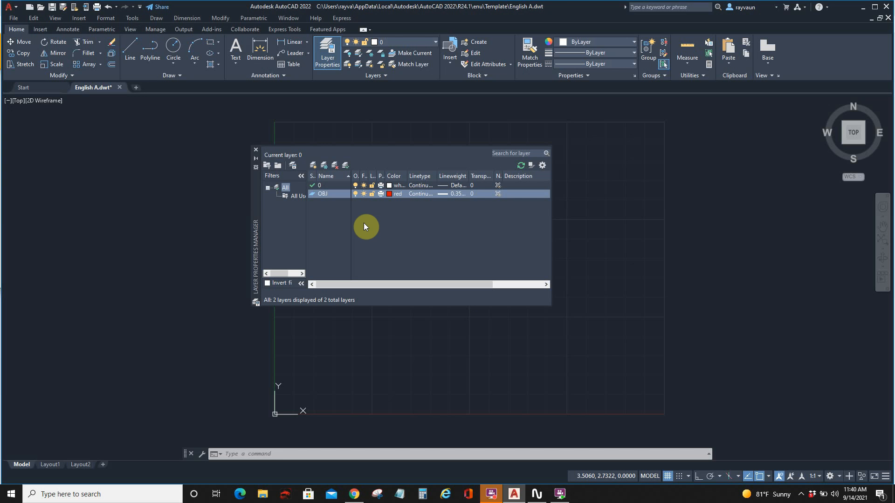
{"action": "left_click", "coordinate": [313, 165]}
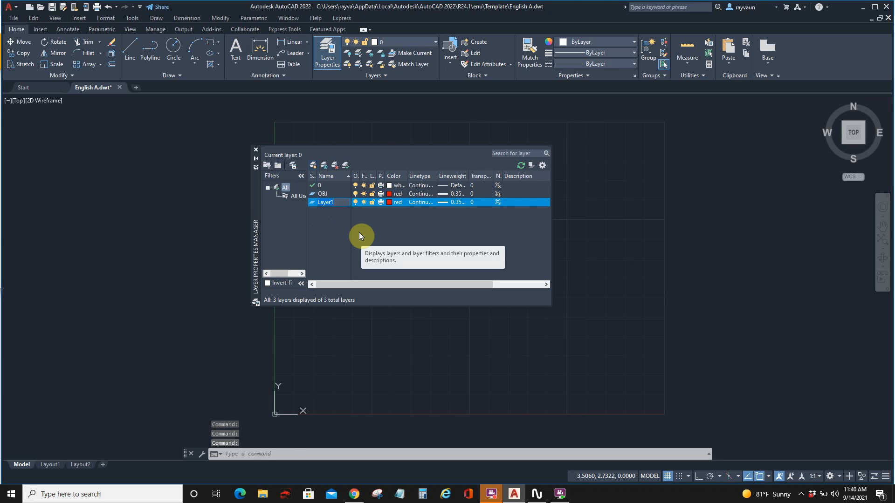
{"action": "key", "text": "BackSpace"}
{"action": "type", "text": "HID"}
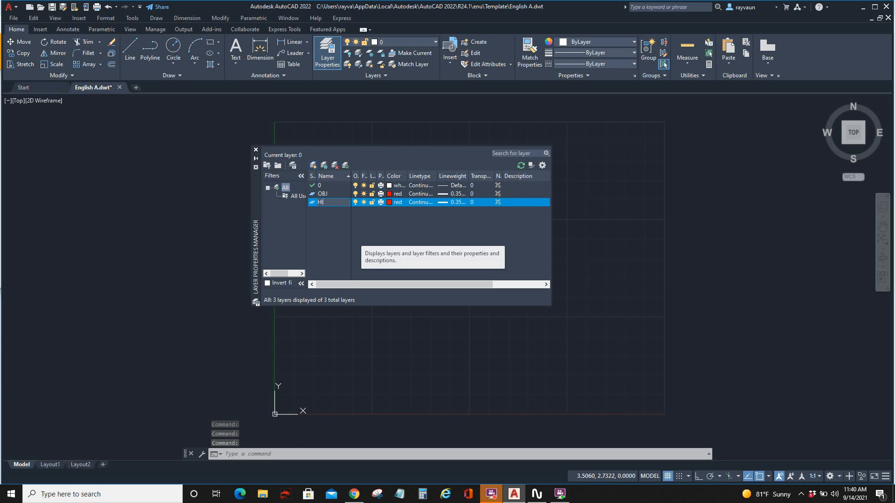
Set the HID layer's color to yellow
{"action": "left_click", "coordinate": [387, 203]}
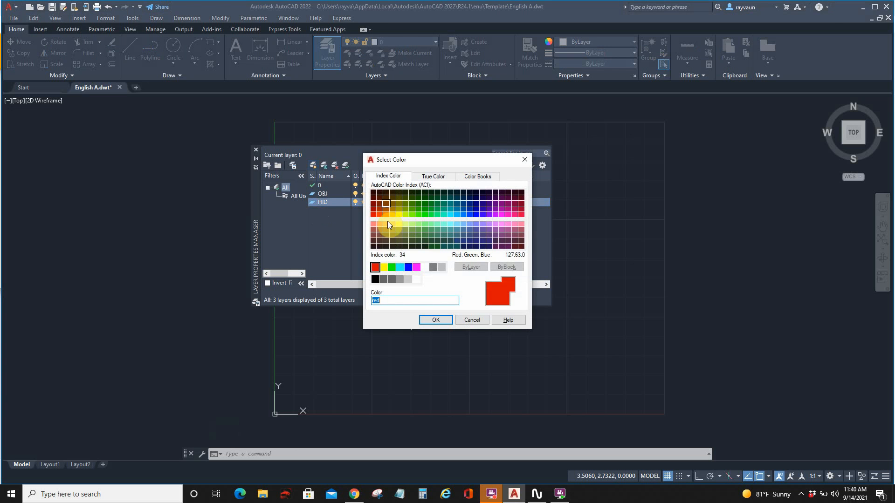
{"action": "left_click", "coordinate": [385, 267]}
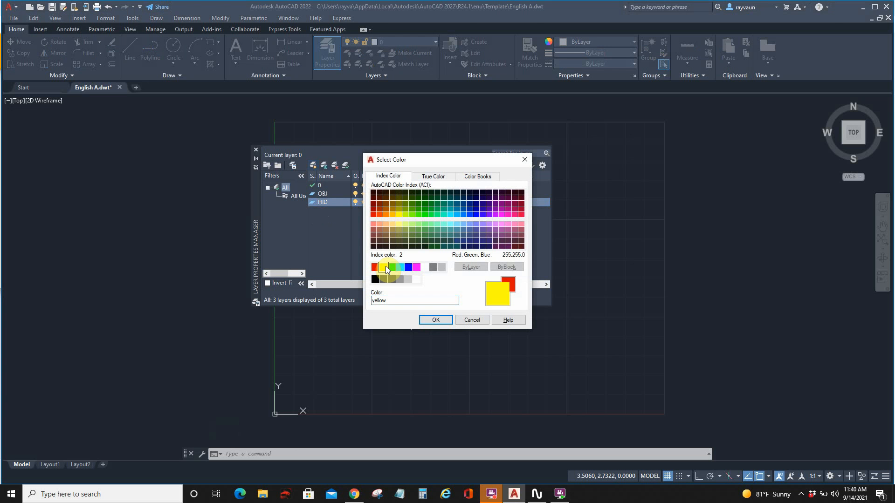
{"action": "left_click", "coordinate": [435, 320]}
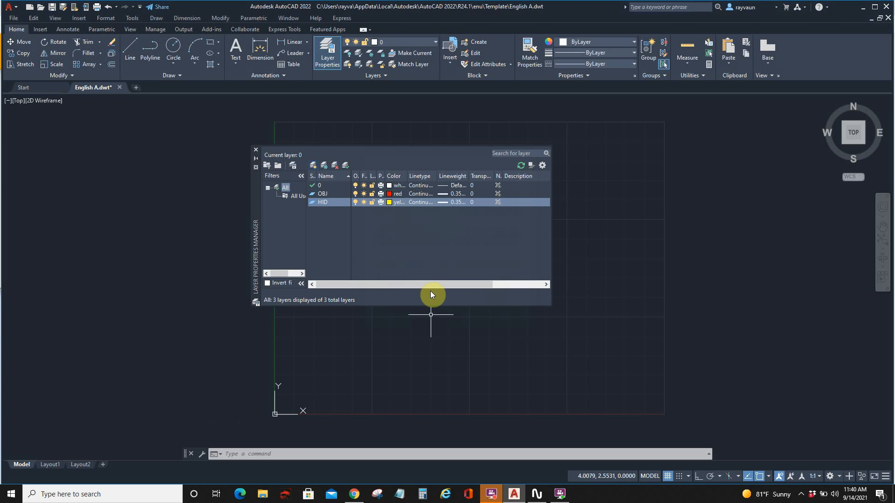
From the HID layer's linetype selection, load all available linetypes from acad.lin
{"action": "left_click", "coordinate": [419, 204]}
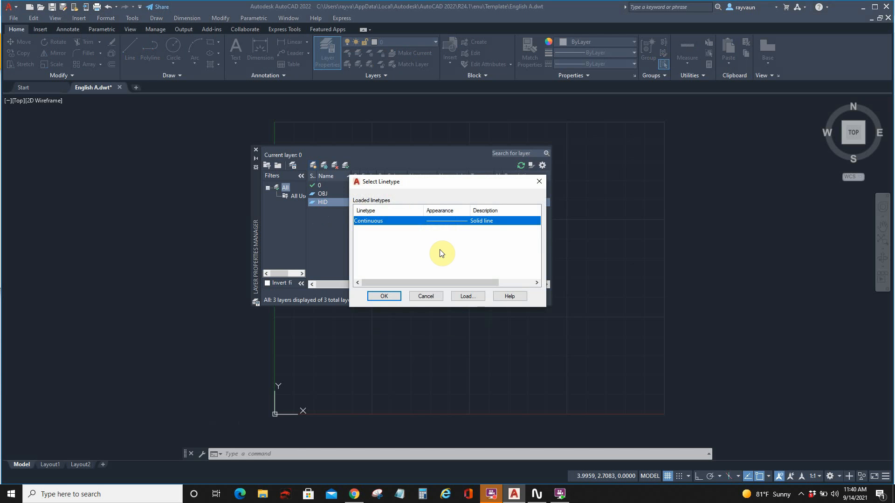
{"action": "left_click", "coordinate": [467, 297]}
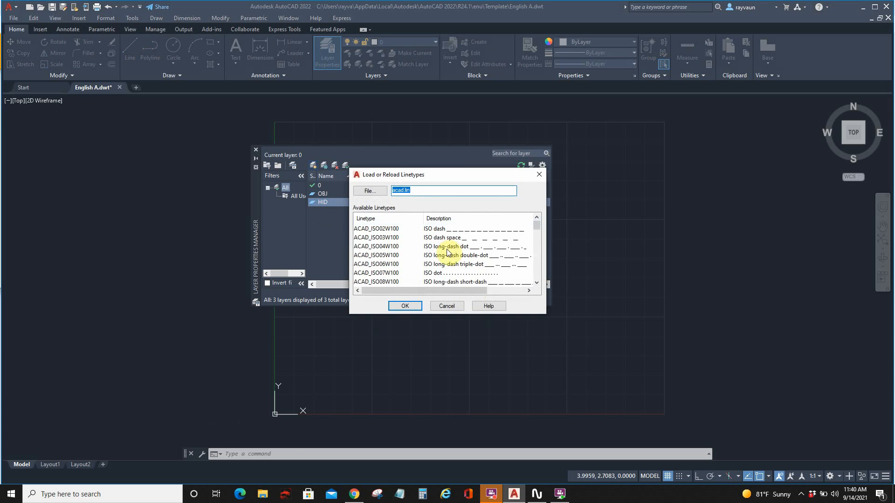
{"action": "scroll", "coordinate": [429, 245], "scroll_direction": "down", "scroll_amount": 12}
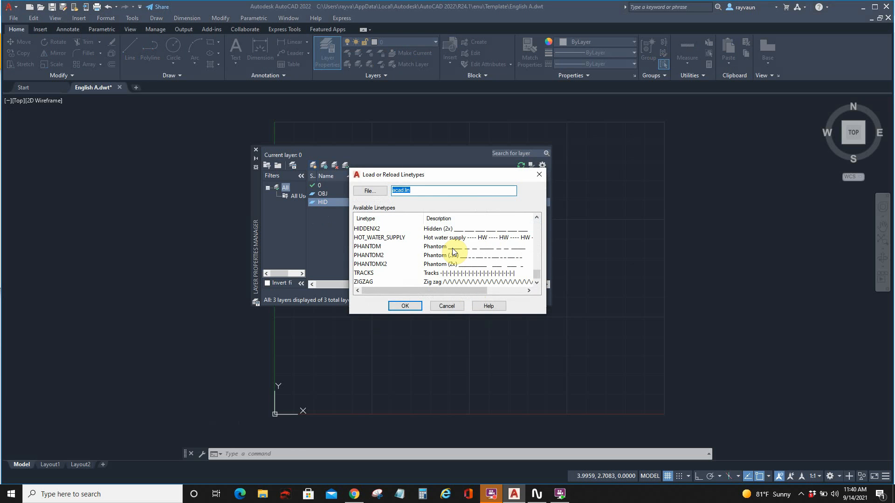
{"action": "right_click", "coordinate": [441, 250]}
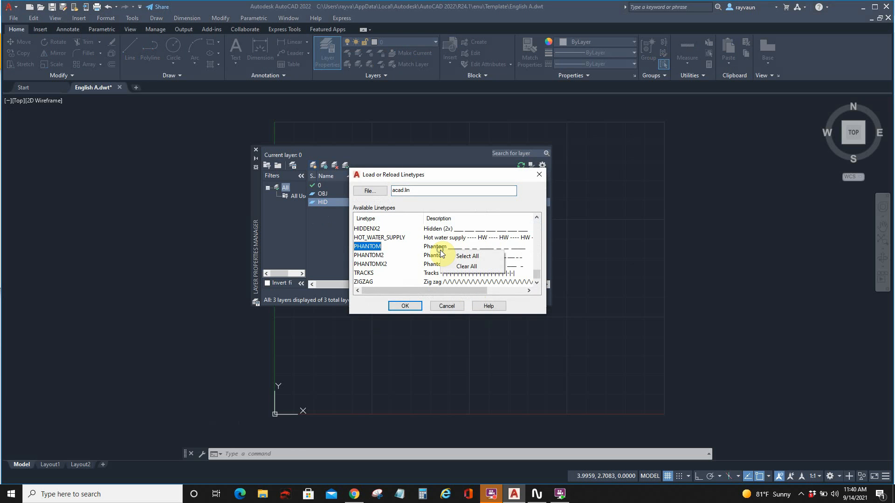
{"action": "left_click", "coordinate": [468, 257]}
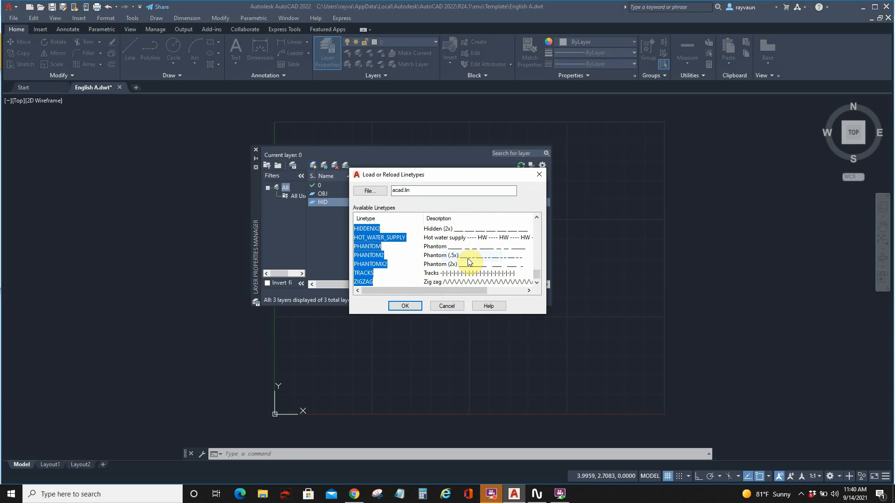
{"action": "left_click", "coordinate": [407, 305]}
Assign the loaded HIDDEN linetype to the HID layer
{"action": "scroll", "coordinate": [487, 248], "scroll_direction": "up", "scroll_amount": 5}
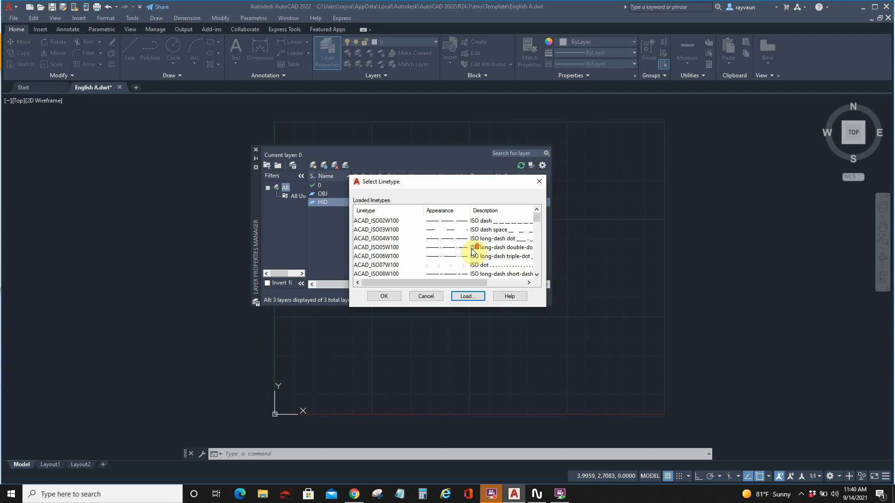
{"action": "scroll", "coordinate": [462, 242], "scroll_direction": "down", "scroll_amount": 1}
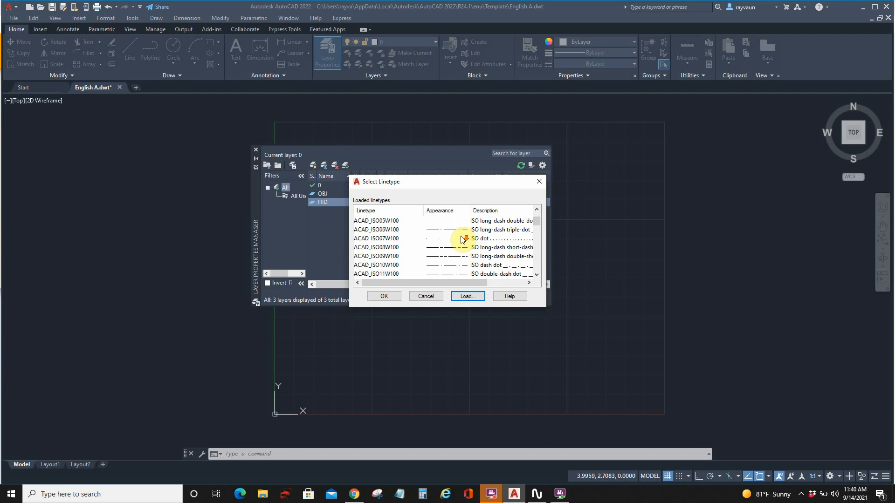
{"action": "scroll", "coordinate": [463, 240], "scroll_direction": "up", "scroll_amount": 1}
{"action": "scroll", "coordinate": [462, 239], "scroll_direction": "down", "scroll_amount": 8}
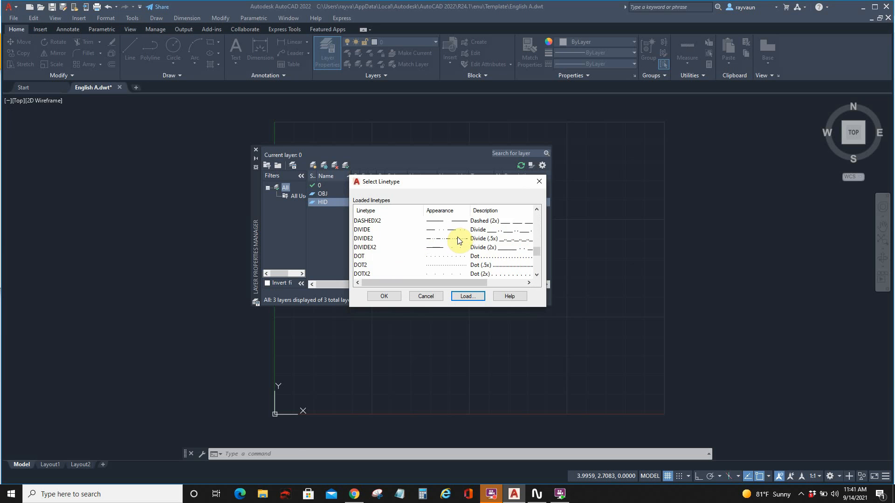
{"action": "scroll", "coordinate": [419, 242], "scroll_direction": "down", "scroll_amount": 3}
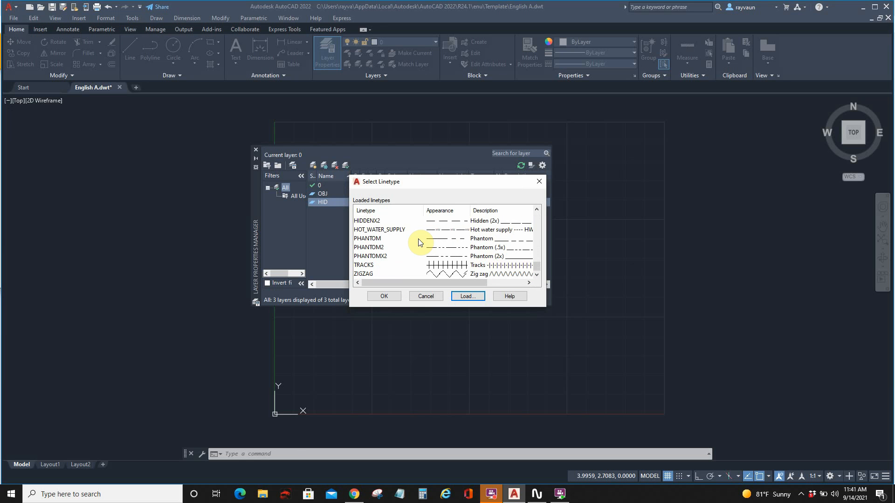
{"action": "left_click", "coordinate": [368, 256]}
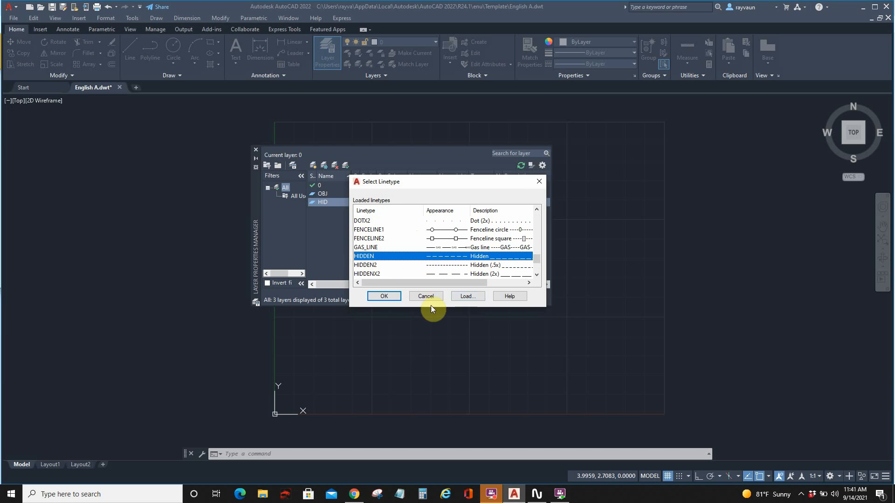
{"action": "left_click", "coordinate": [382, 297]}
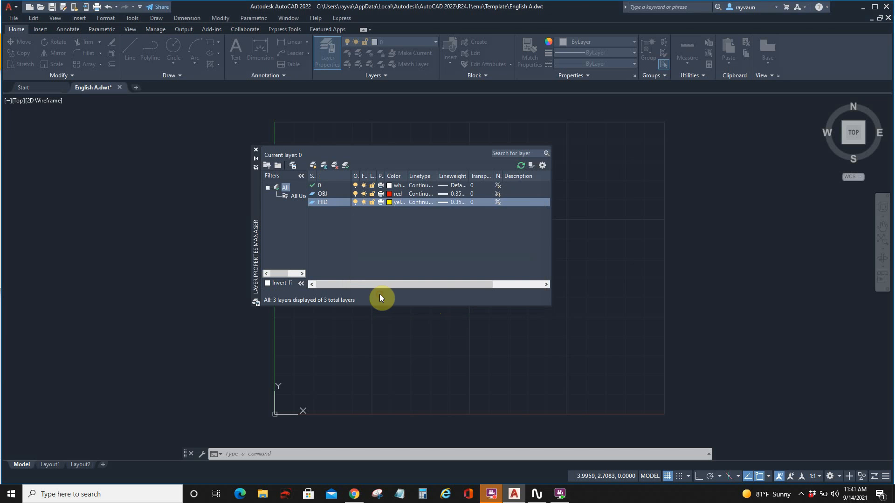
Set the HID layer's lineweight to 0.25 mm
{"action": "left_click", "coordinate": [446, 203]}
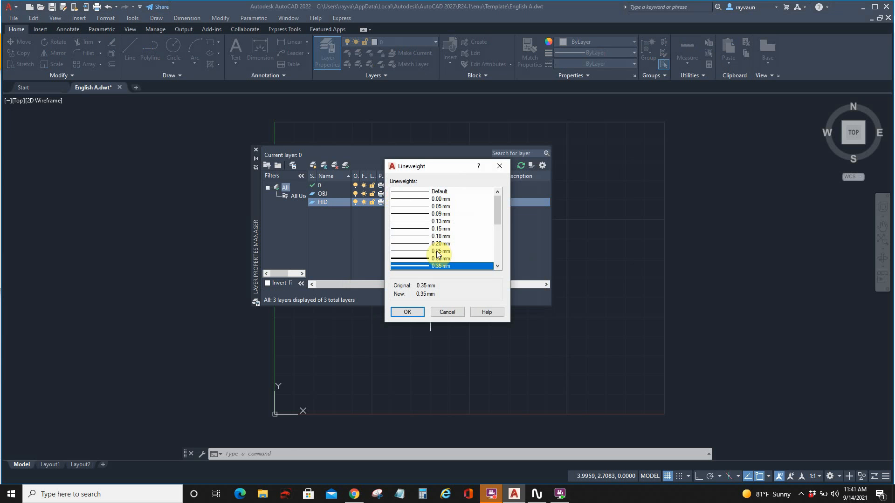
{"action": "left_click", "coordinate": [441, 252]}
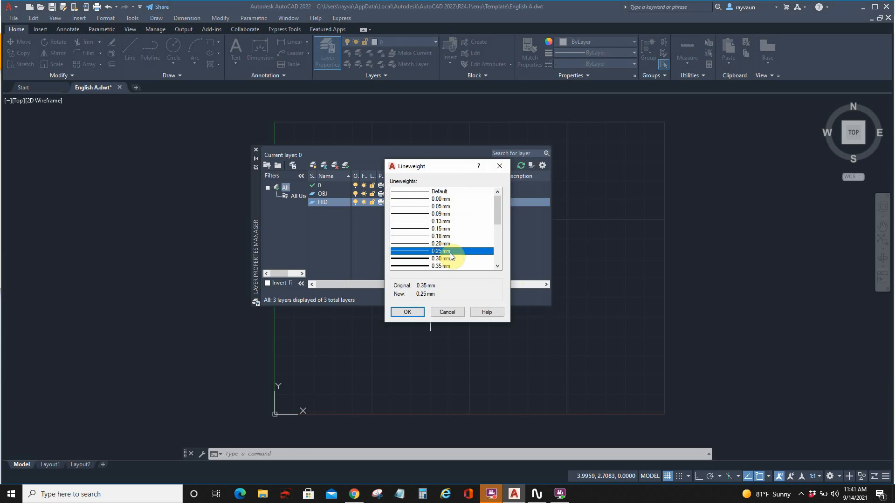
{"action": "left_click", "coordinate": [415, 311]}
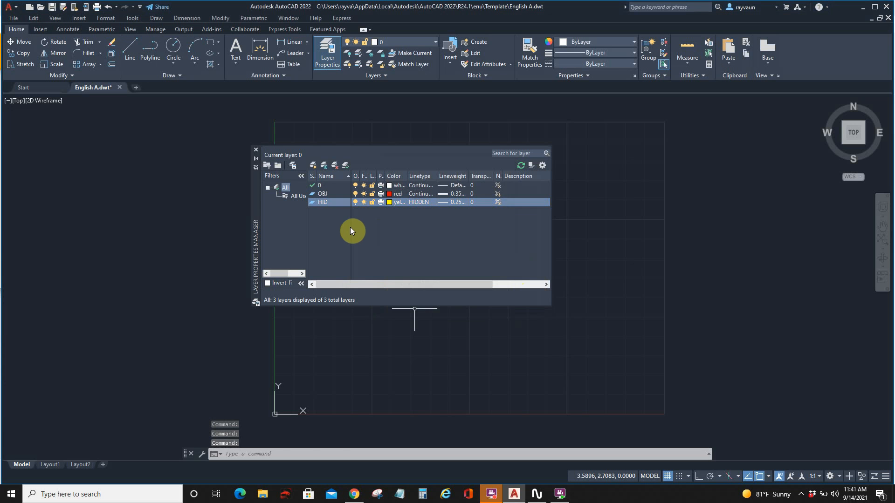
Create another layer, check the next layer name in the Chrome notes, and name it CEN in AutoCAD
{"action": "left_click", "coordinate": [324, 166]}
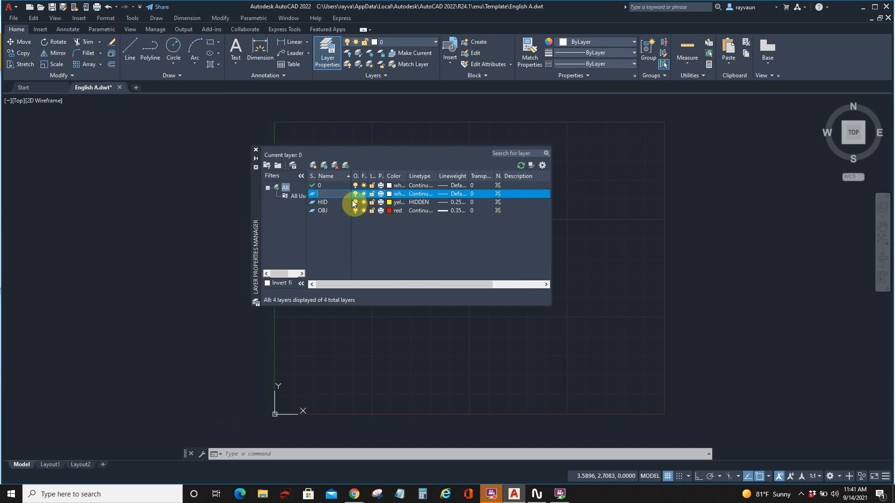
{"action": "key", "text": "alt+Tab"}
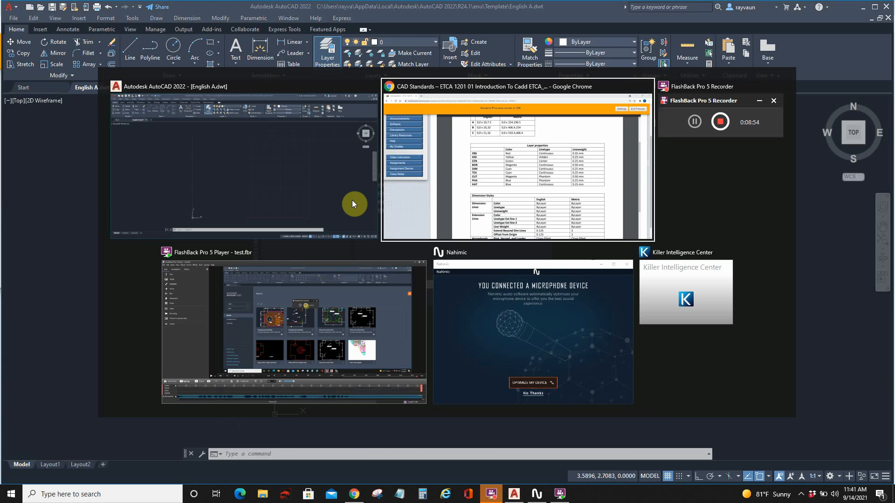
{"action": "key", "text": "alt+Tab"}
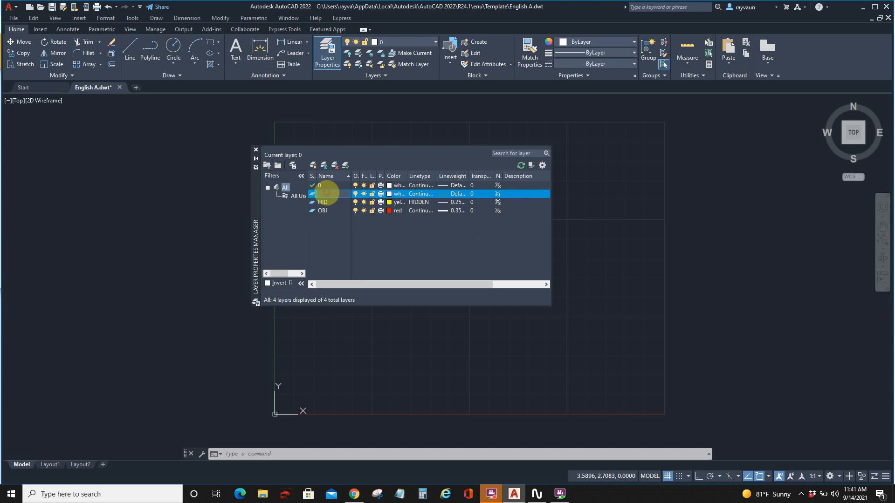
{"action": "type", "text": "CEN"}
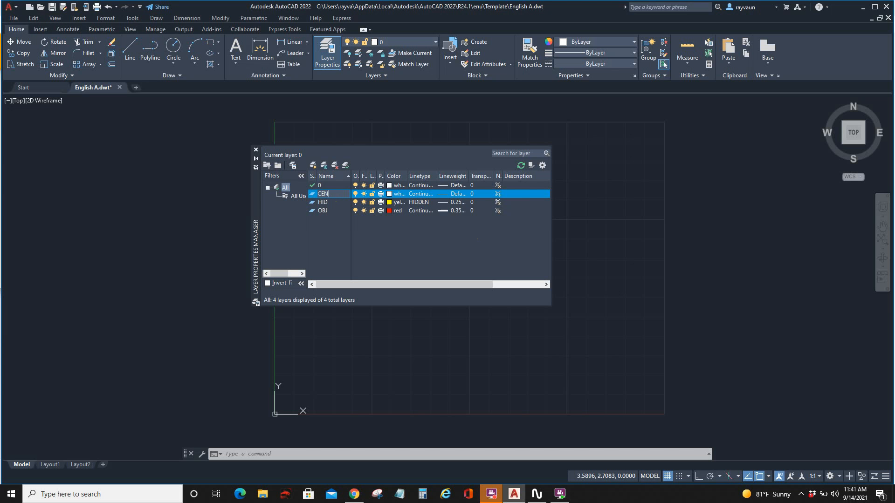
Set the CEN layer's color to green
{"action": "left_click", "coordinate": [389, 193]}
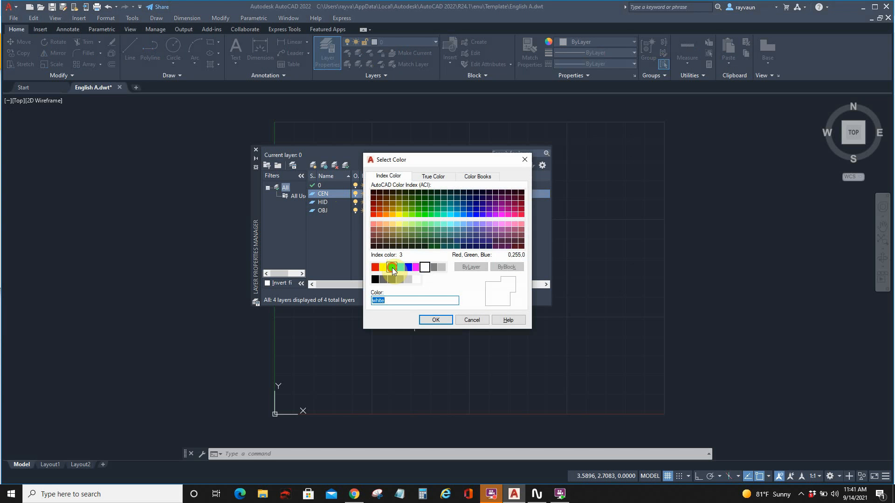
{"action": "left_click", "coordinate": [393, 267]}
{"action": "left_click", "coordinate": [435, 320]}
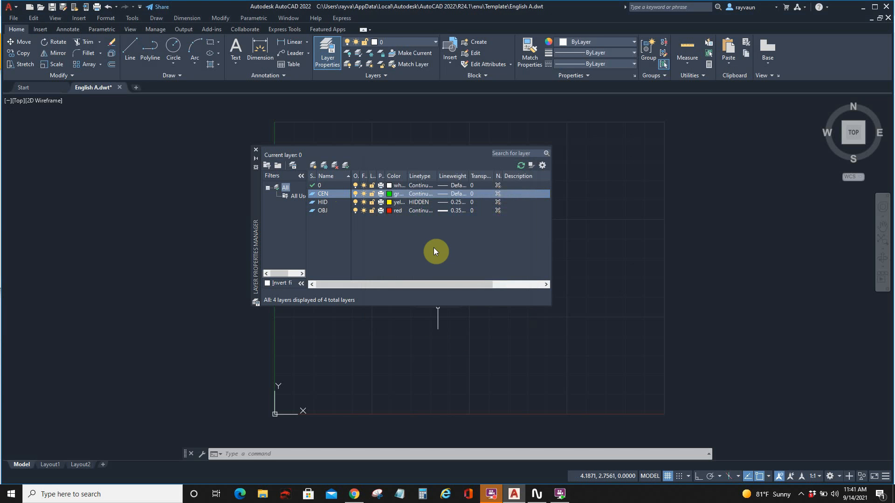
Assign the CENTER linetype and a 0.25 mm lineweight to the CEN layer
{"action": "left_click", "coordinate": [422, 193]}
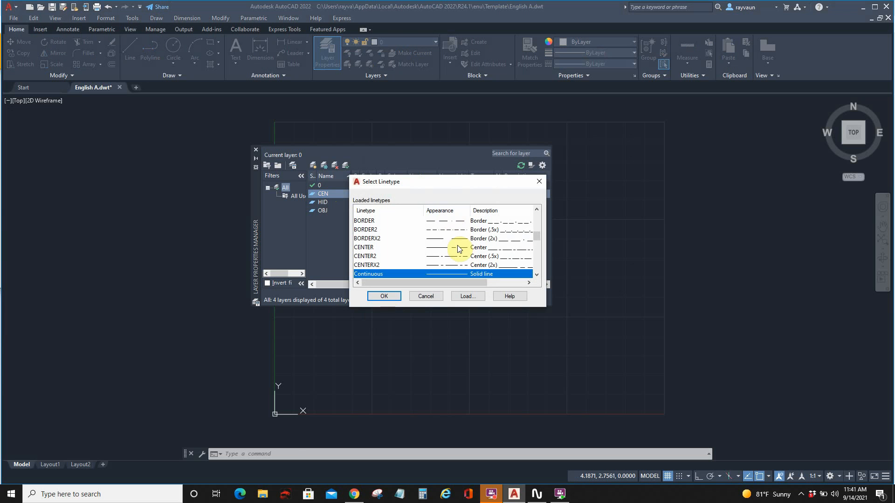
{"action": "left_click", "coordinate": [371, 248]}
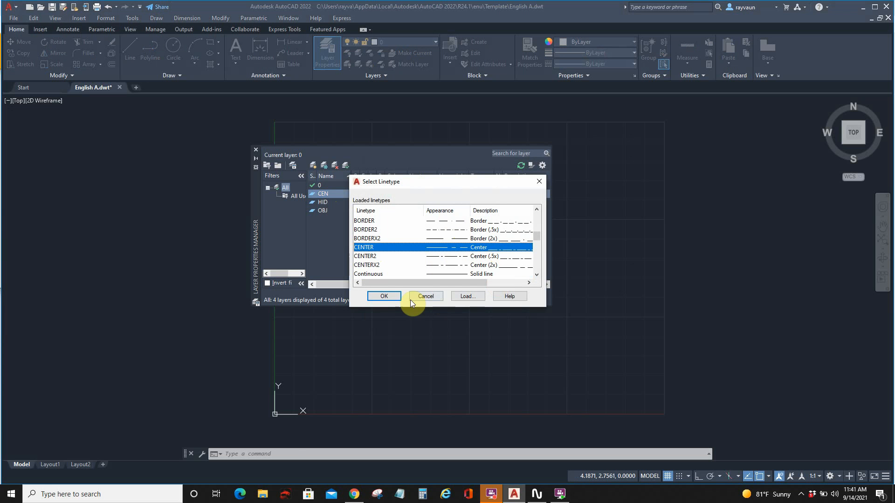
{"action": "left_click", "coordinate": [391, 295]}
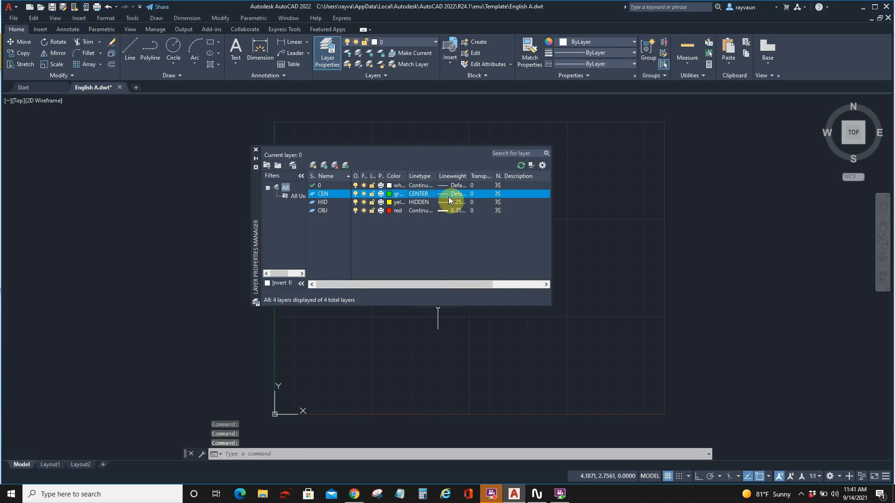
{"action": "left_click", "coordinate": [445, 196]}
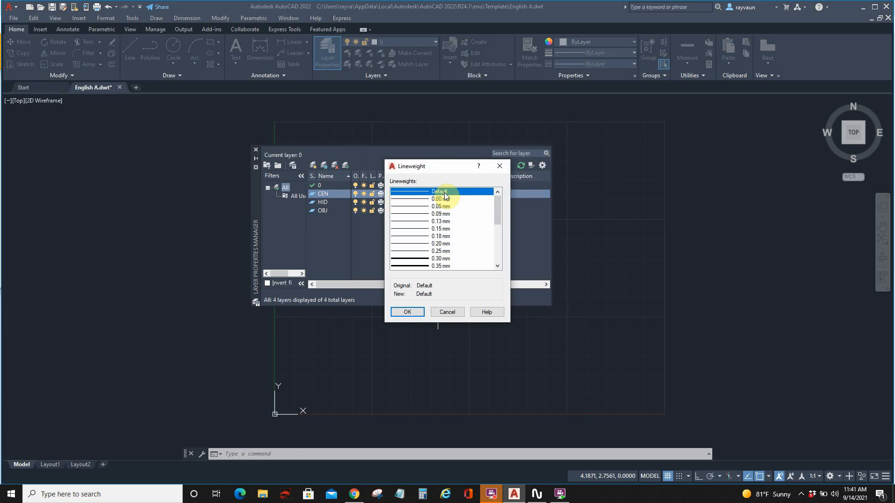
{"action": "left_click", "coordinate": [424, 251]}
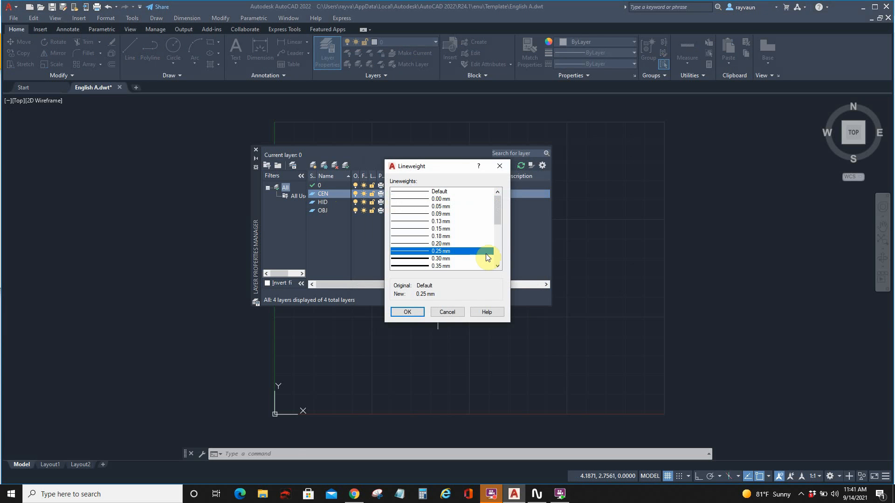
{"action": "left_click", "coordinate": [409, 310]}
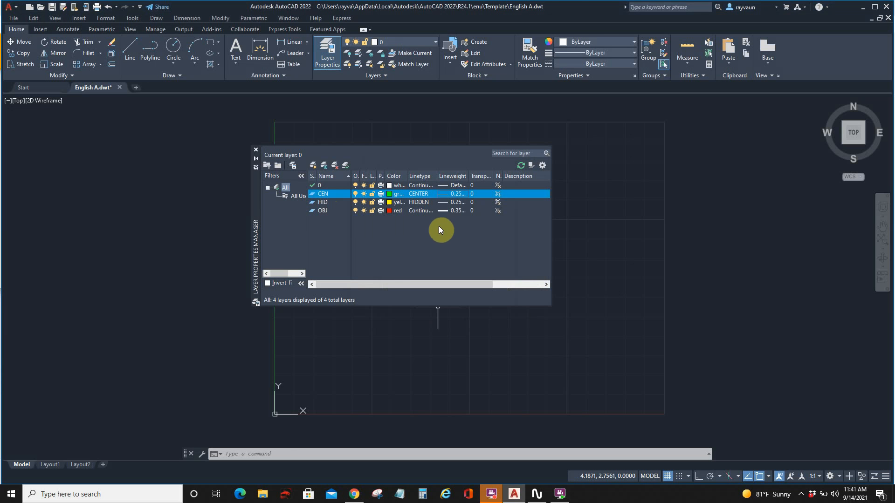
Create a layer based on OBJ, check the next layer name in Chrome's CAD Standards, and name it BOR in AutoCAD
{"action": "left_click", "coordinate": [323, 212]}
{"action": "left_click", "coordinate": [313, 165]}
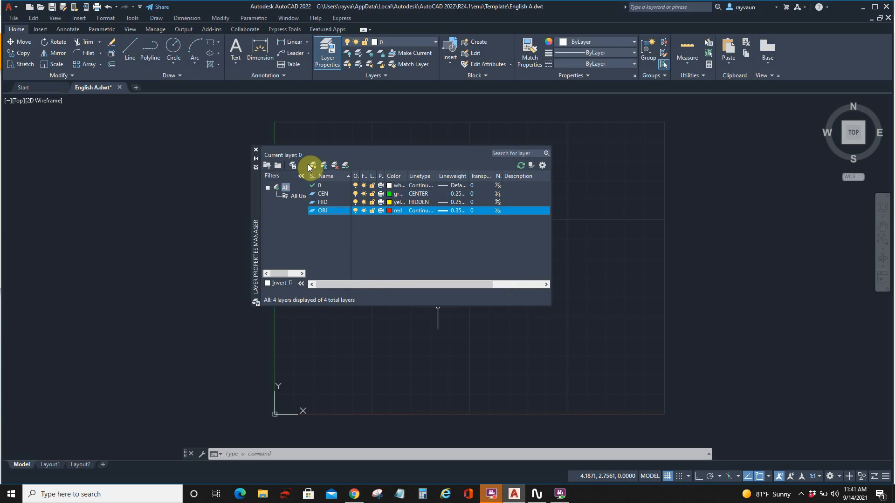
{"action": "key", "text": "BackSpace"}
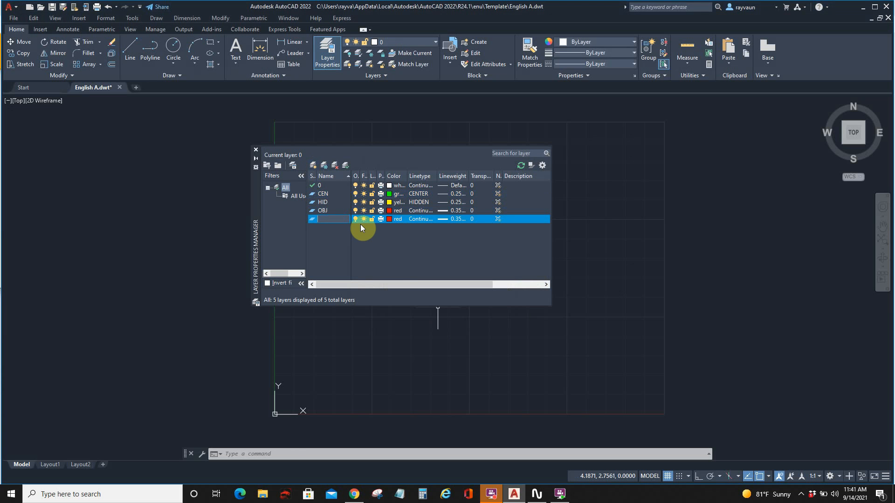
{"action": "key", "text": "alt+Tab"}
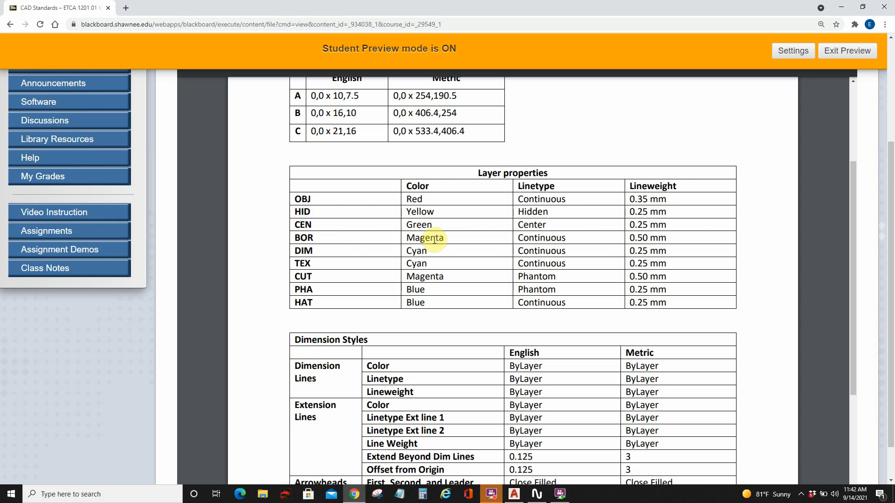
{"action": "key", "text": "alt+Tab"}
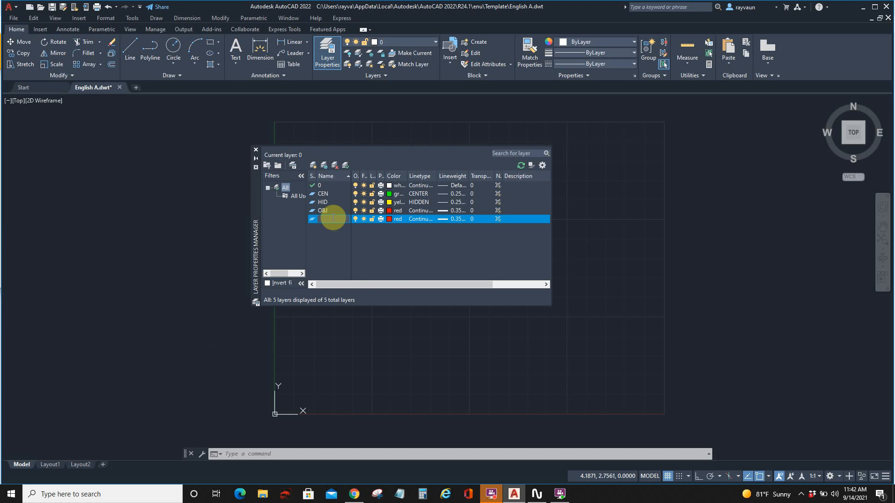
{"action": "type", "text": "B"}
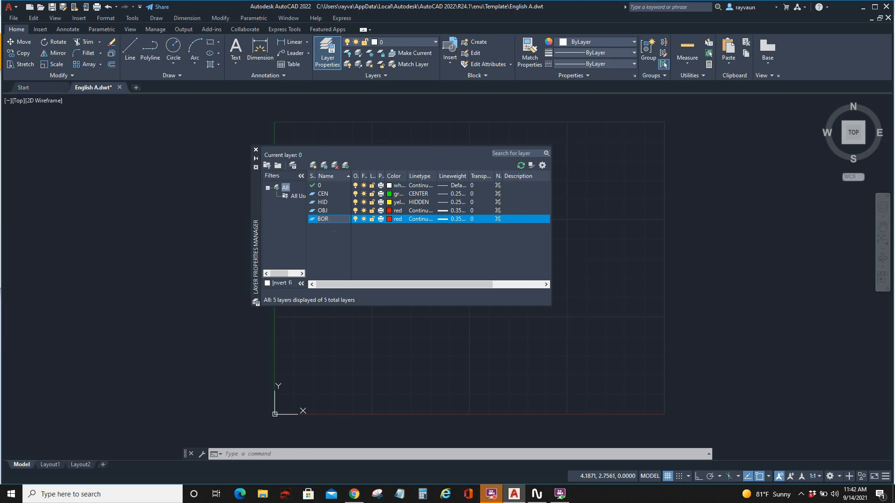
{"action": "type", "text": "OR"}
Set the BOR layer's color to magenta and its lineweight to 0.50 mm
{"action": "left_click", "coordinate": [386, 218]}
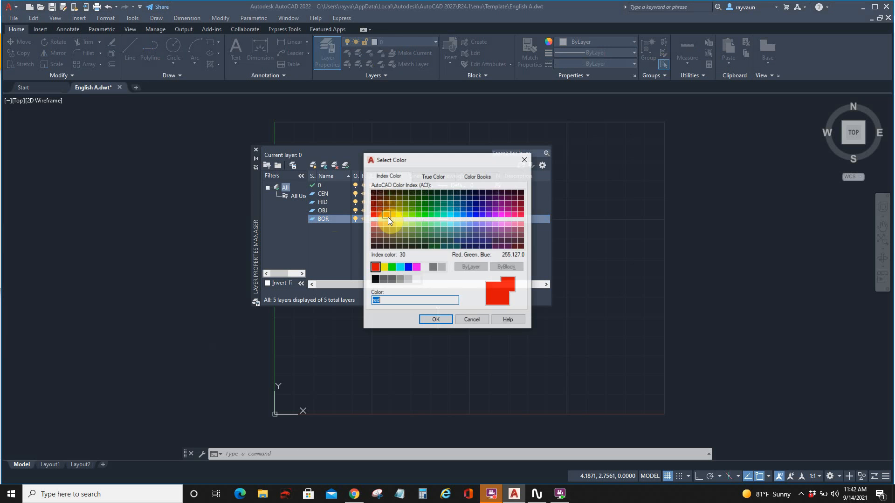
{"action": "left_click", "coordinate": [416, 270]}
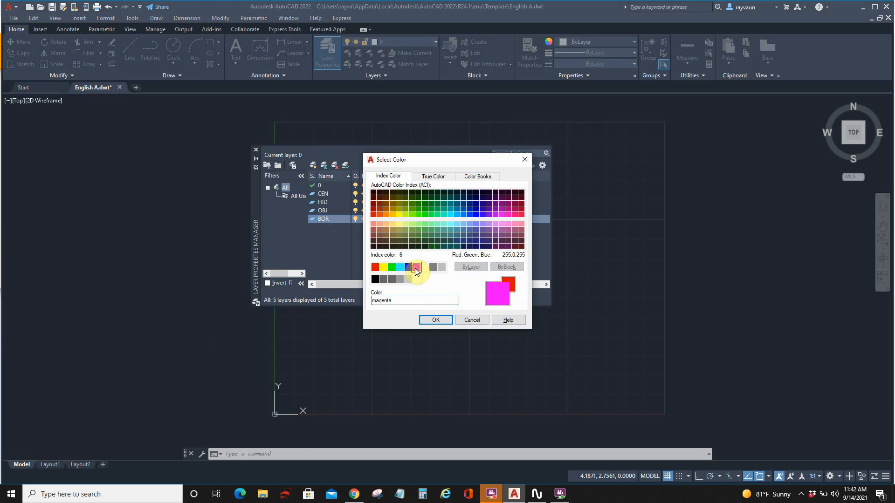
{"action": "left_click", "coordinate": [436, 319]}
{"action": "left_click", "coordinate": [442, 219]}
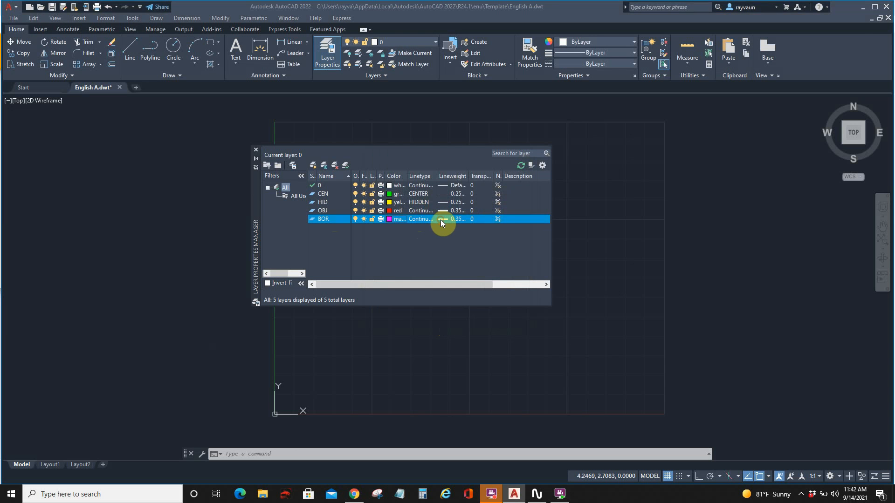
{"action": "scroll", "coordinate": [427, 252], "scroll_direction": "down", "scroll_amount": 1}
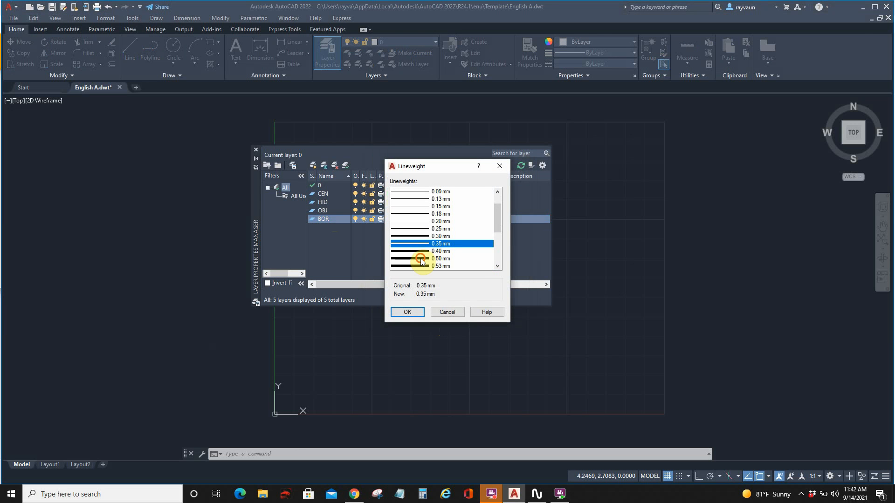
{"action": "left_click", "coordinate": [427, 258]}
{"action": "left_click", "coordinate": [412, 311]}
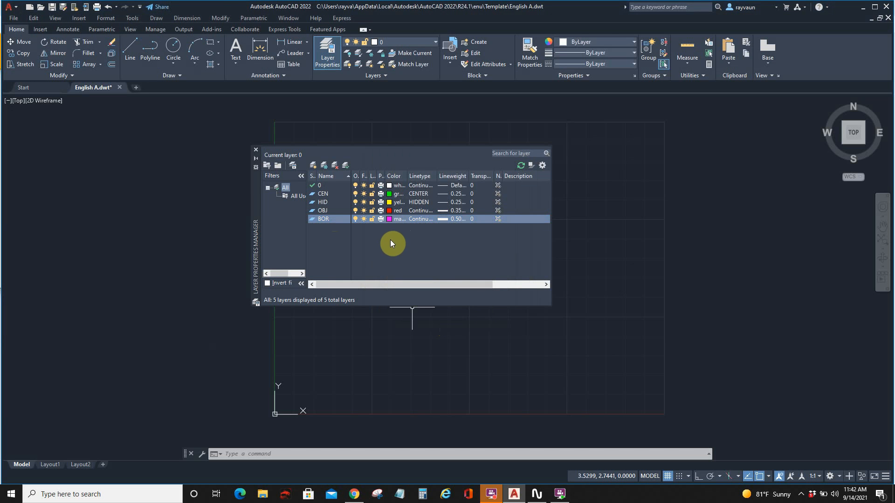
Check the next layer's properties in Chrome's CAD Standards and create a layer named DIM in AutoCAD
{"action": "key", "text": "alt+Tab"}
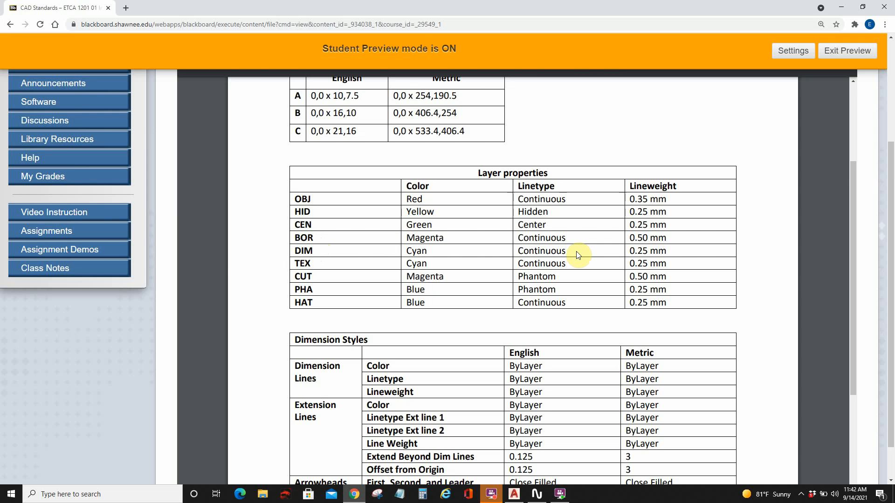
{"action": "key", "text": "alt+Tab"}
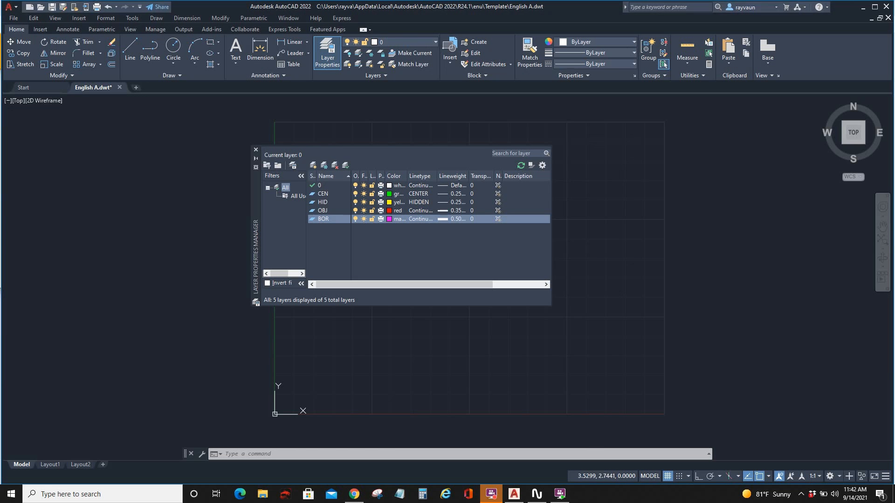
{"action": "left_click", "coordinate": [314, 165]}
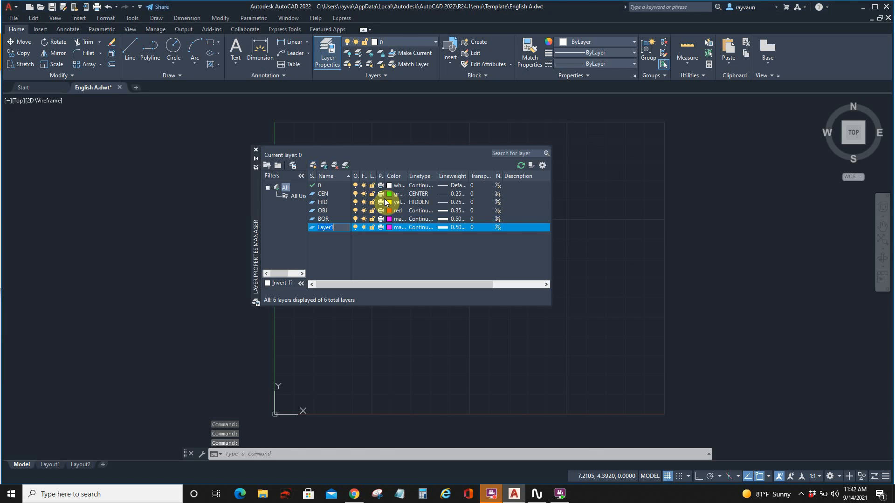
{"action": "key", "text": "BackSpace"}
{"action": "type", "text": "DIM"}
Set the DIM layer's color to cyan and its lineweight to 0.25 mm
{"action": "left_click", "coordinate": [390, 226]}
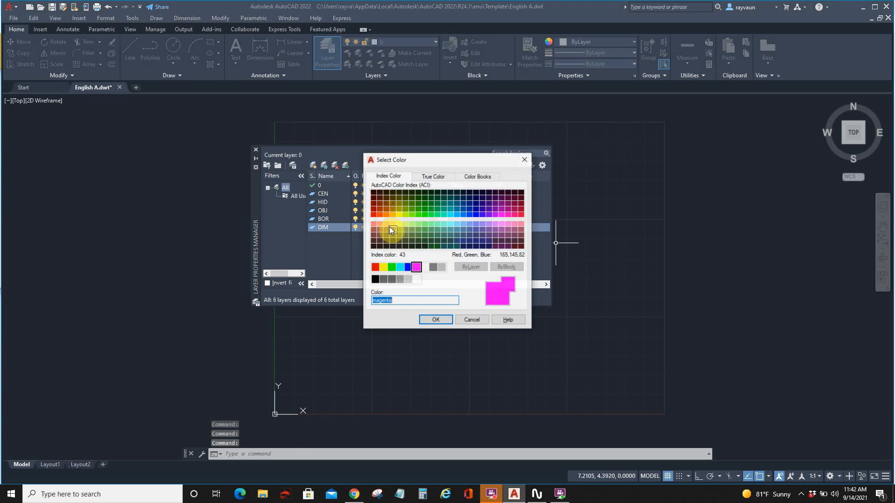
{"action": "left_click", "coordinate": [400, 267]}
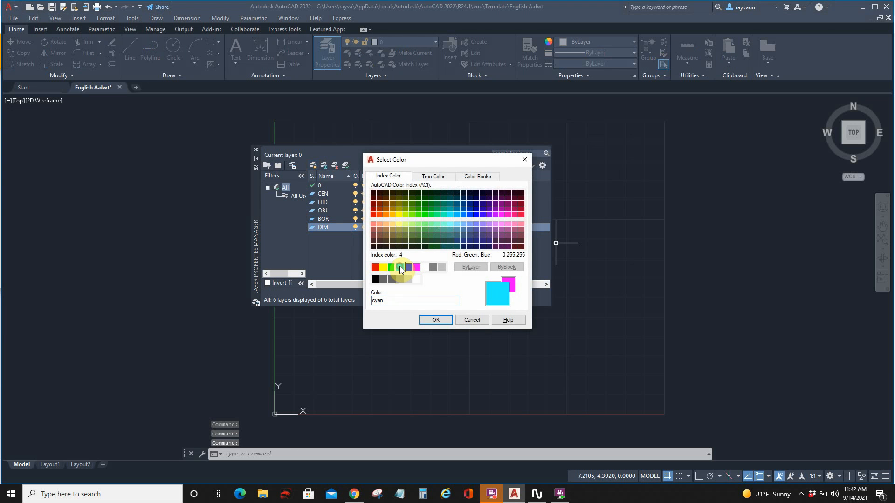
{"action": "left_click", "coordinate": [435, 320]}
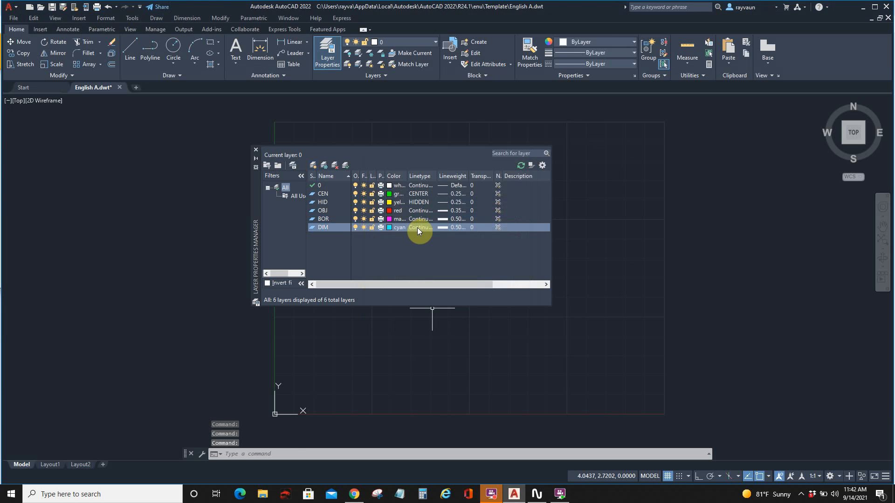
{"action": "left_click", "coordinate": [443, 228]}
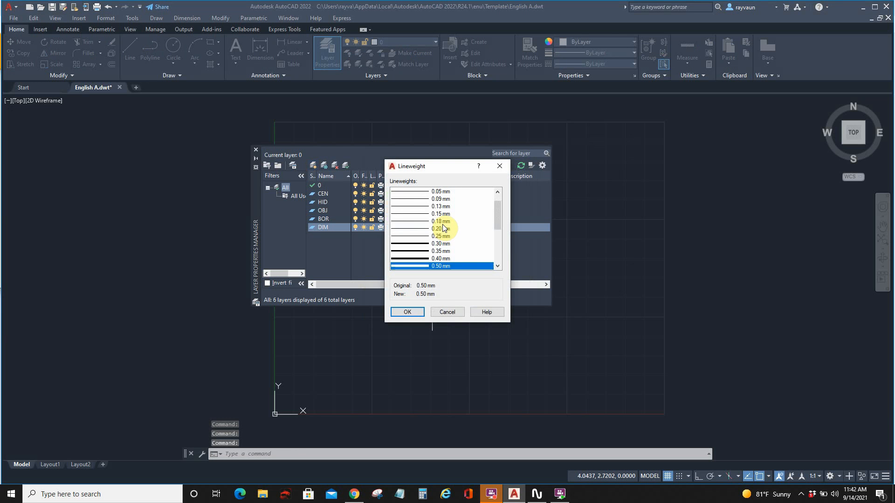
{"action": "left_click", "coordinate": [434, 235]}
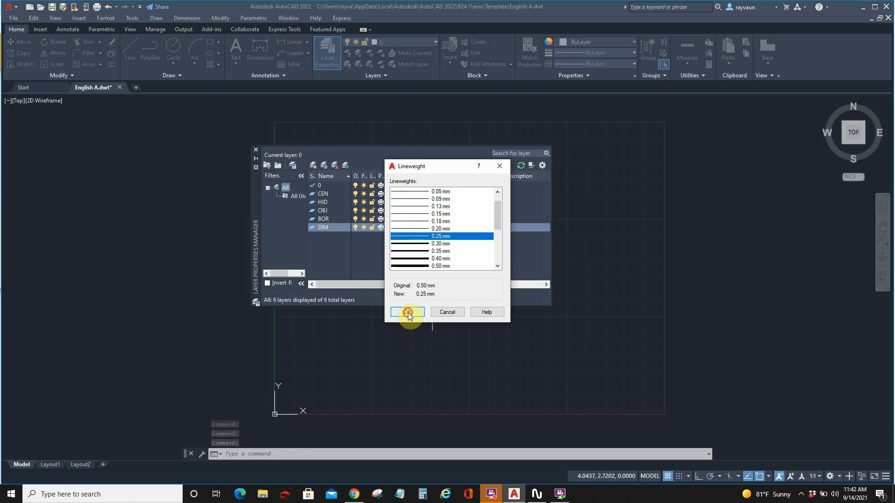
{"action": "left_click", "coordinate": [408, 312]}
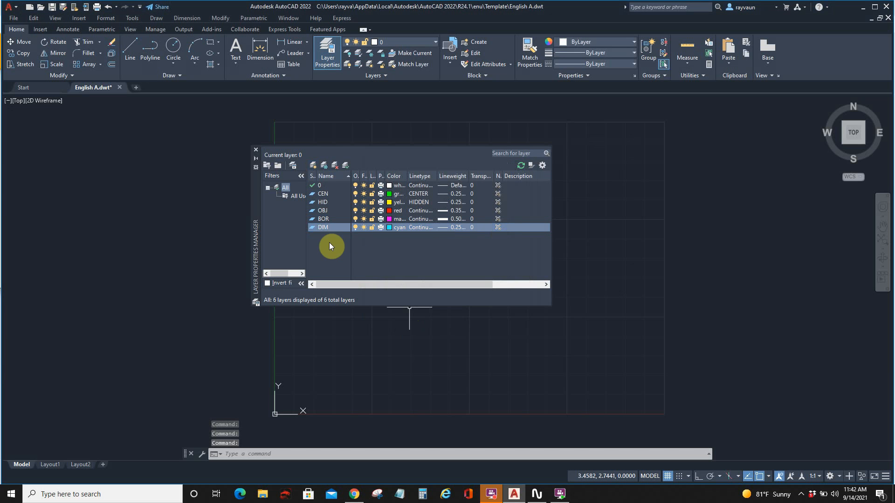
Create another layer based on DIM, check the next layer name in Chrome, and name it TEX in AutoCAD
{"action": "left_click", "coordinate": [312, 165]}
{"action": "key", "text": "alt+Tab"}
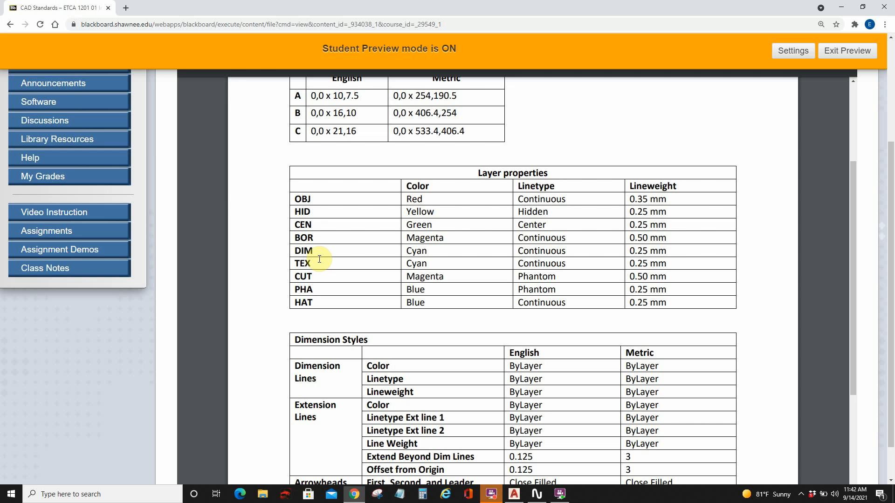
{"action": "key", "text": "alt+Tab"}
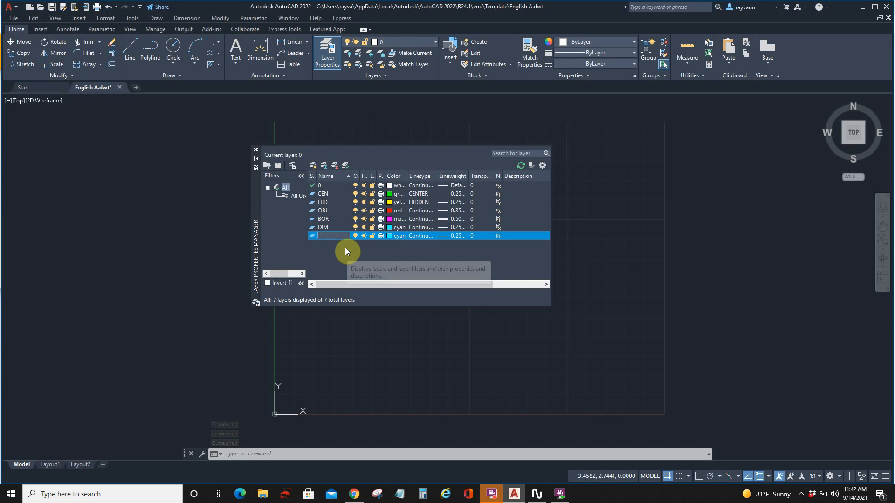
{"action": "type", "text": "TEX"}
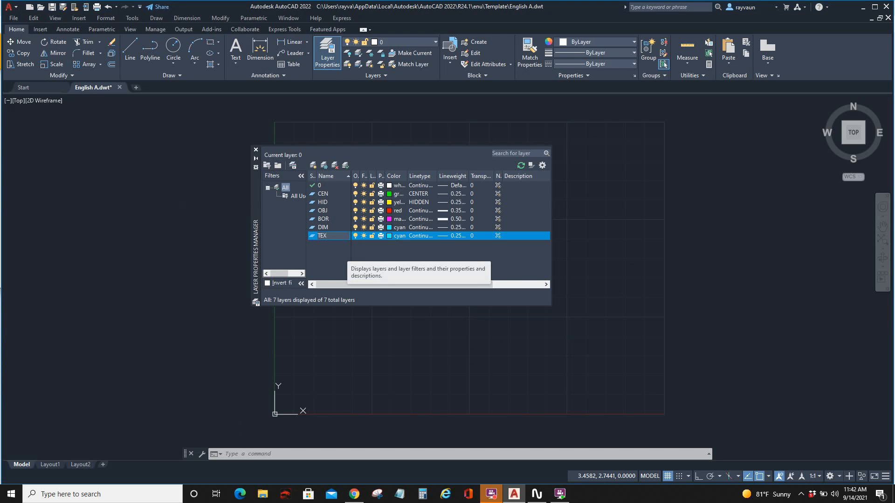
{"action": "left_click", "coordinate": [390, 236]}
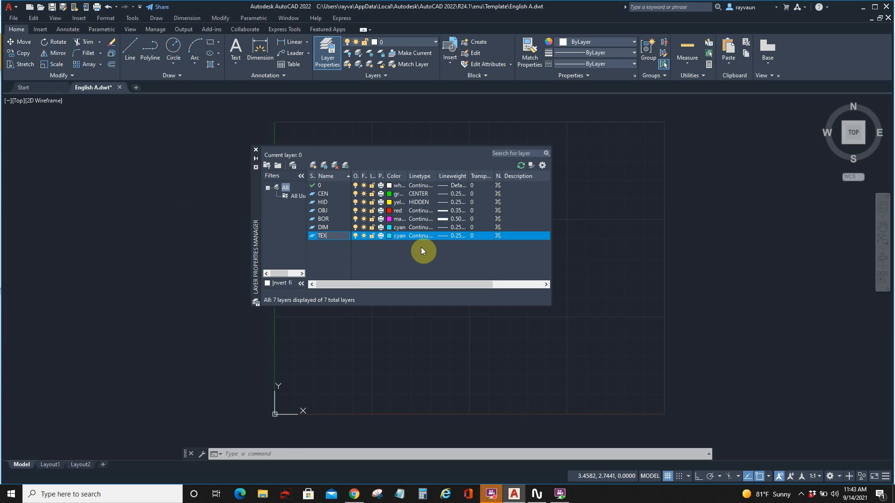
{"action": "key", "text": "Return"}
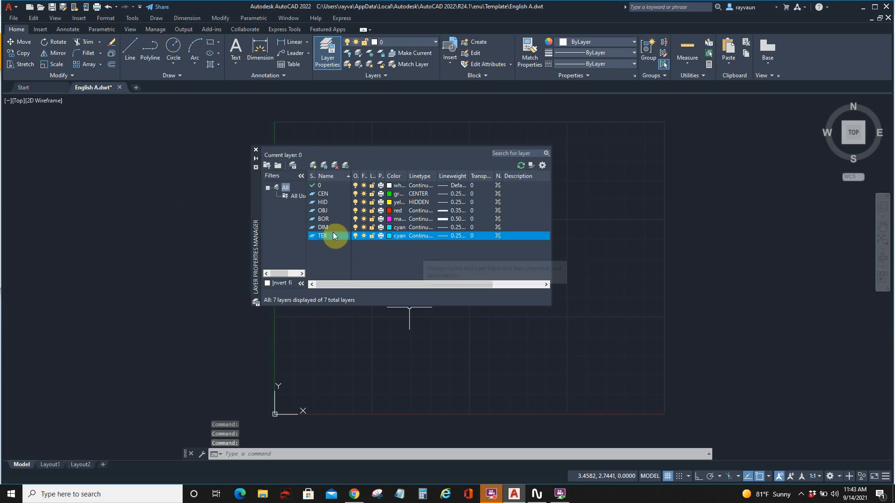
Check the layer properties following TEX in Chrome's CAD Standards and create a layer named CUT in AutoCAD
{"action": "key", "text": "alt+Tab"}
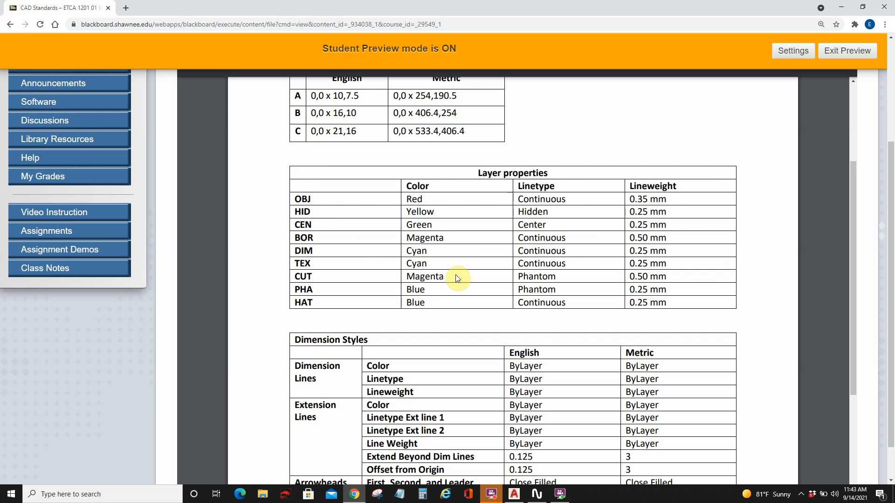
{"action": "key", "text": "alt+Tab"}
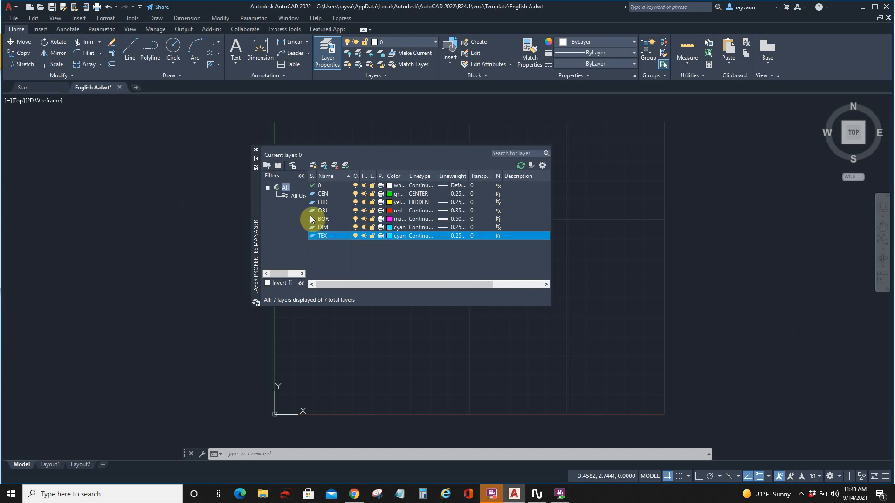
{"action": "left_click", "coordinate": [312, 165]}
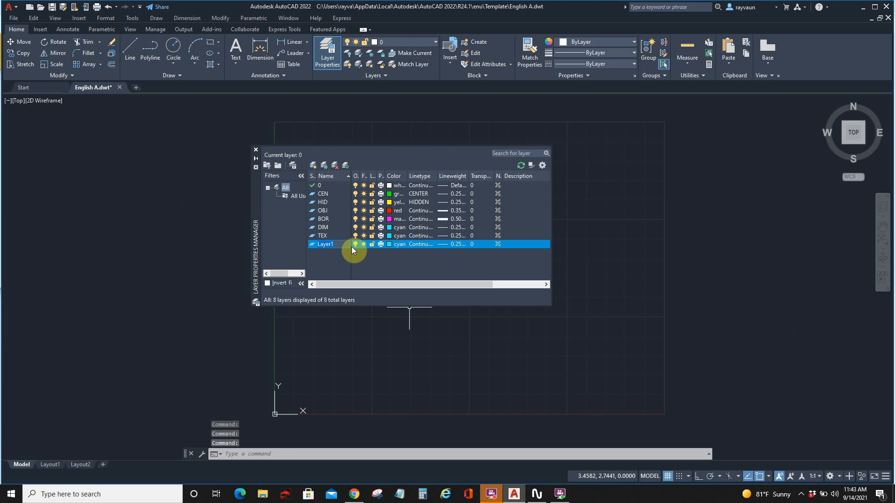
{"action": "type", "text": "CUT"}
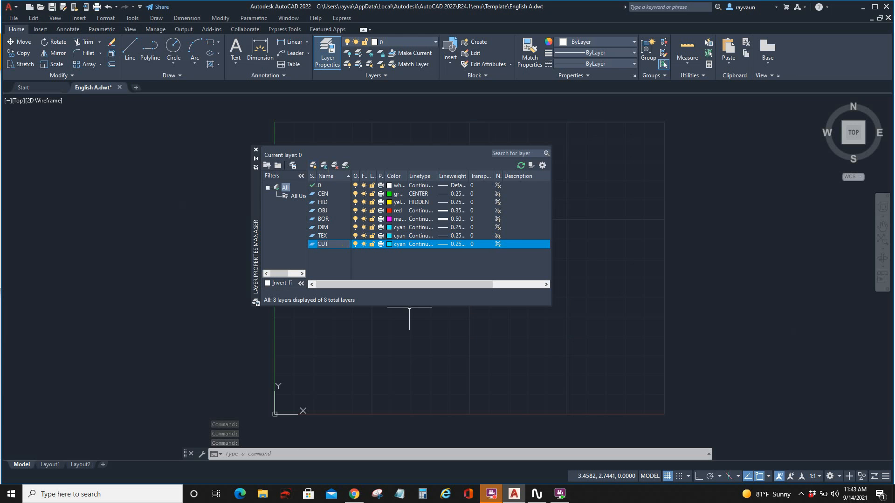
Set the CUT layer's color to magenta and assign it the PHANTOM linetype
{"action": "left_click", "coordinate": [390, 244]}
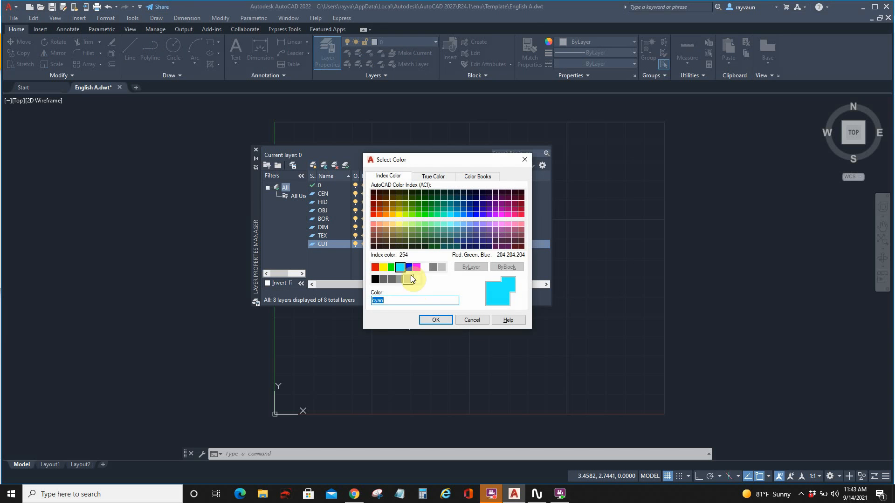
{"action": "left_click", "coordinate": [414, 268]}
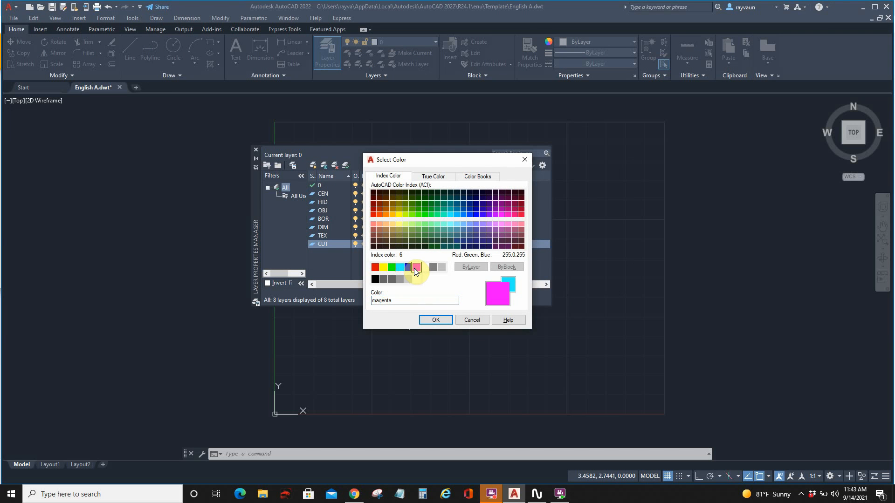
{"action": "left_click", "coordinate": [431, 318]}
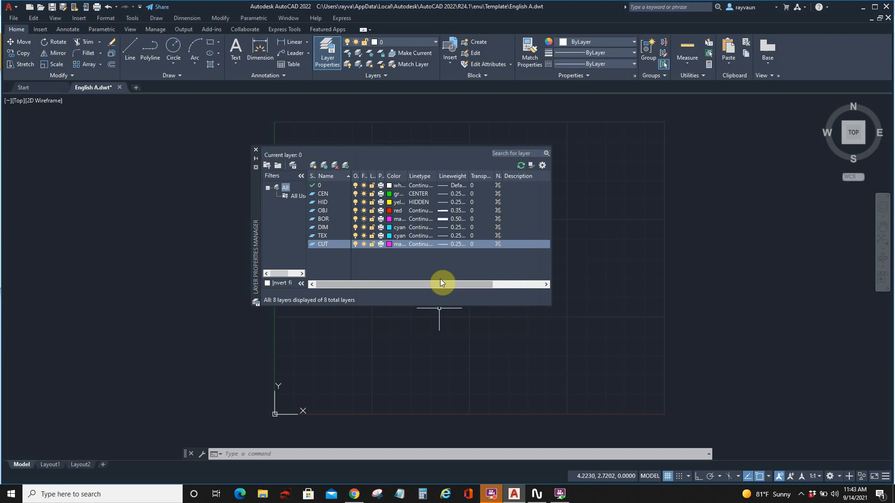
{"action": "left_click", "coordinate": [419, 245]}
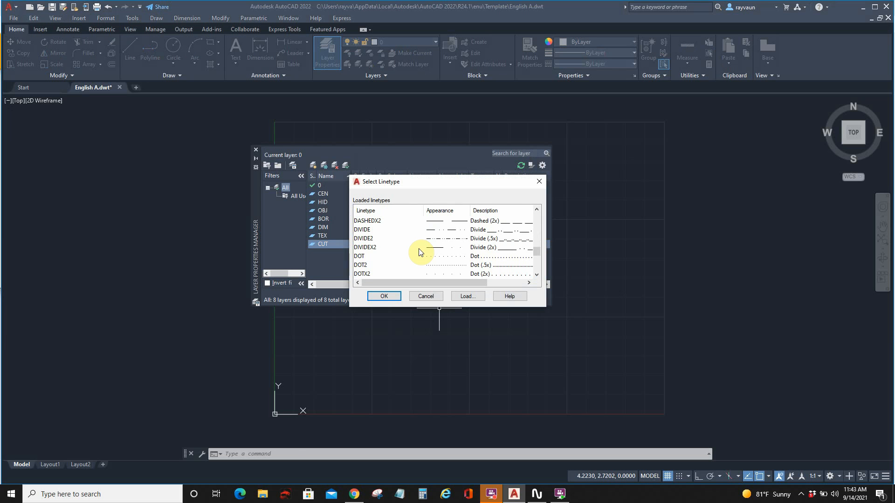
{"action": "scroll", "coordinate": [399, 247], "scroll_direction": "down", "scroll_amount": 4}
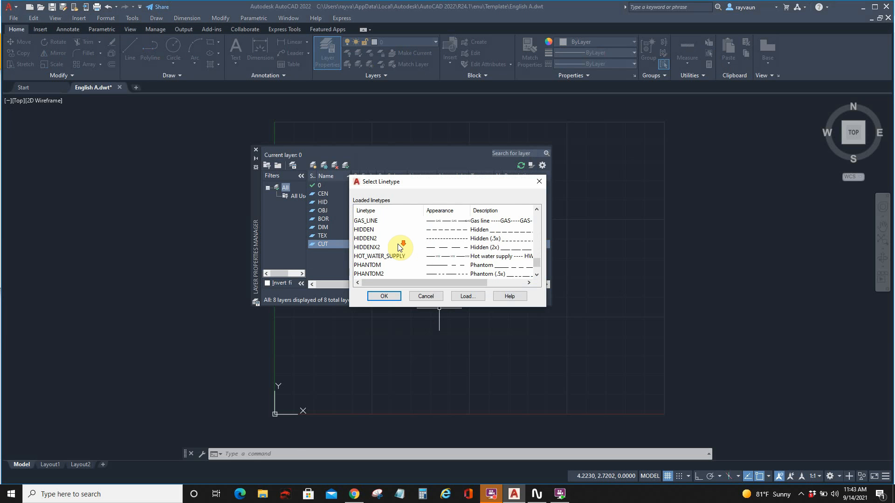
{"action": "scroll", "coordinate": [399, 248], "scroll_direction": "down", "scroll_amount": 1}
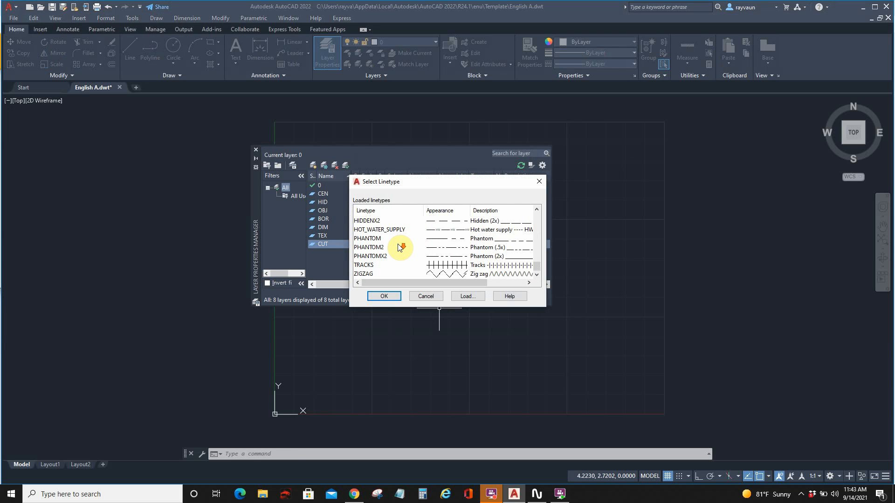
{"action": "left_click", "coordinate": [370, 239]}
{"action": "left_click", "coordinate": [386, 297]}
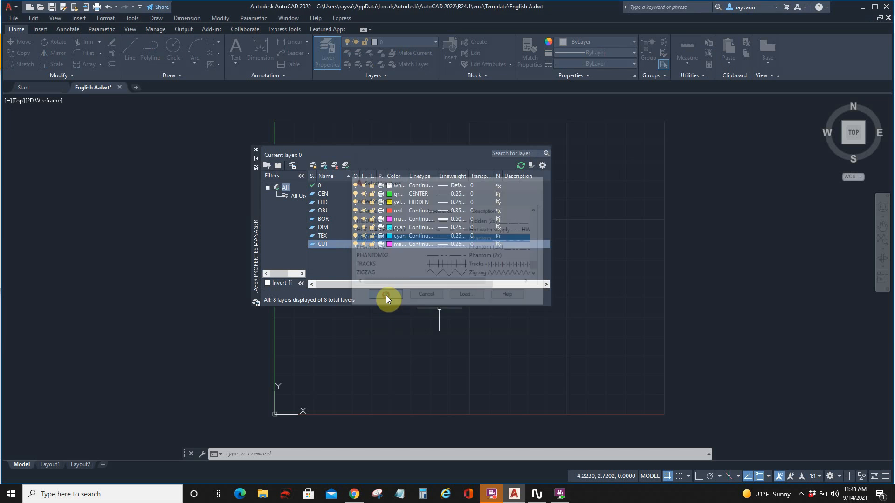
Set the CUT layer's lineweight to 0.50 mm
{"action": "left_click", "coordinate": [449, 244]}
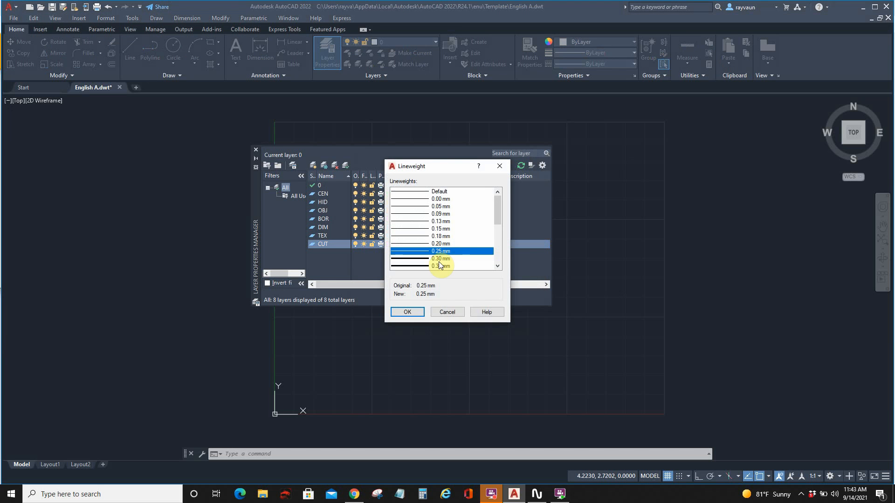
{"action": "scroll", "coordinate": [438, 262], "scroll_direction": "down", "scroll_amount": 1}
{"action": "left_click", "coordinate": [438, 258]}
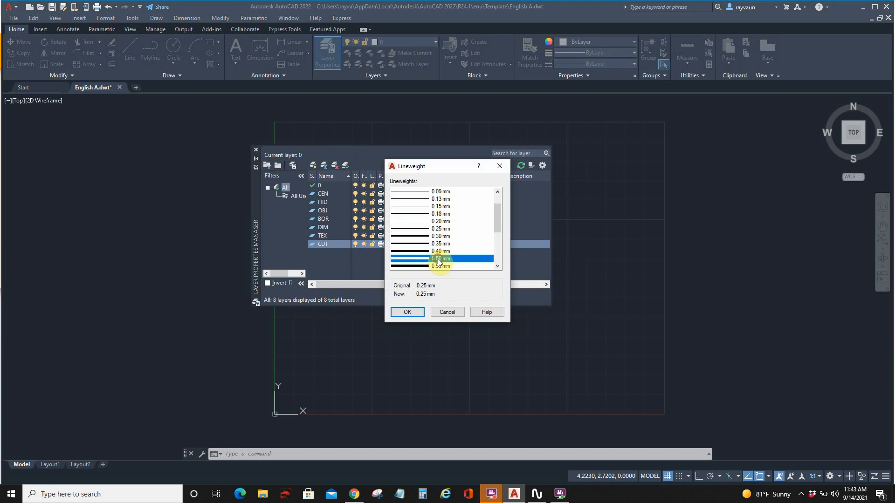
{"action": "left_click", "coordinate": [420, 311]}
Check the layer properties following CUT in Chrome's CAD Standards and create a layer named PHA in AutoCAD
{"action": "key", "text": "alt+Tab"}
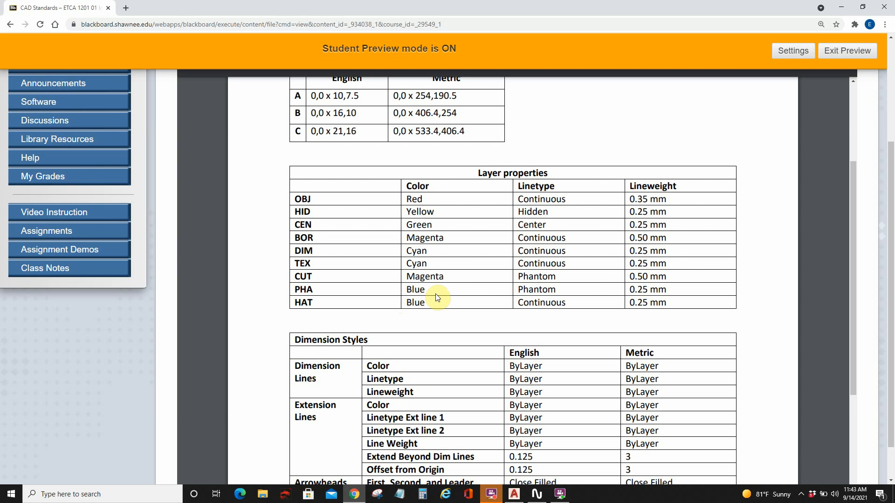
{"action": "key", "text": "alt+Tab"}
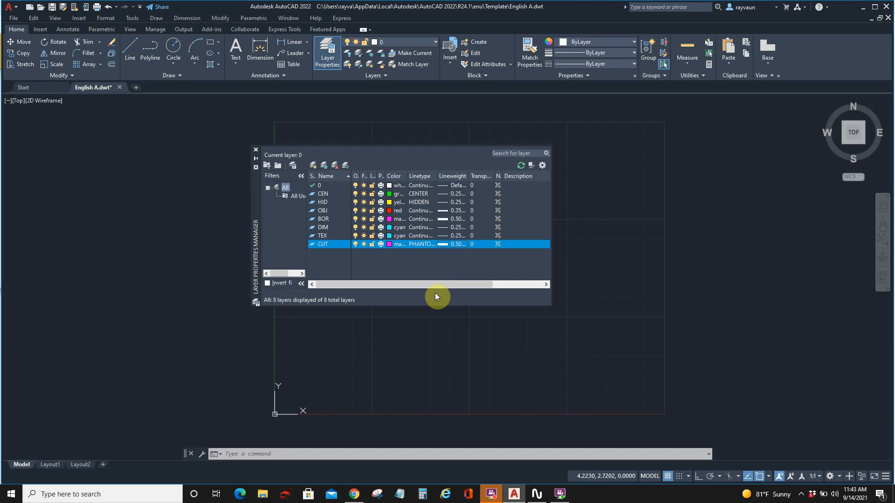
{"action": "left_click", "coordinate": [311, 166]}
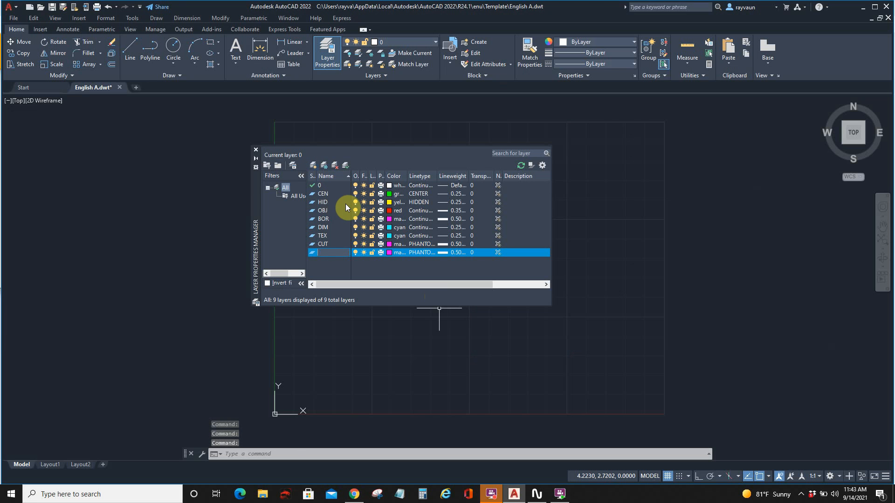
{"action": "type", "text": "PHA"}
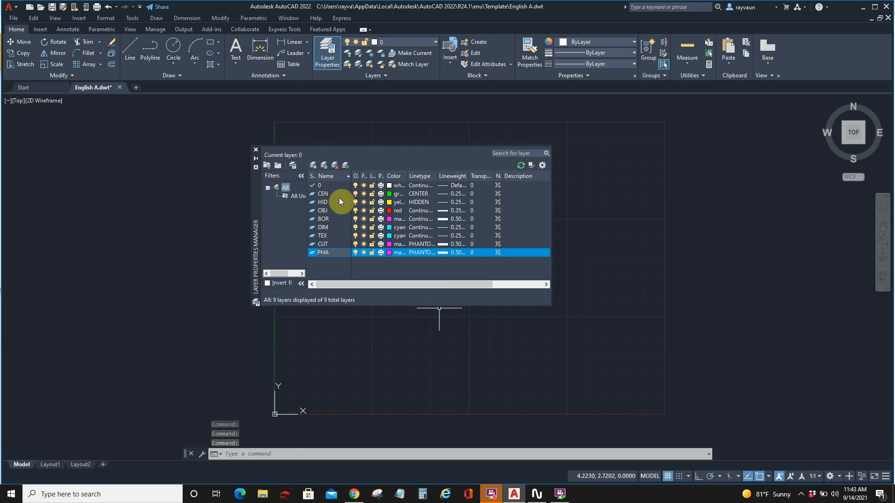
Set the PHA layer's color to blue and its lineweight to 0.25 mm
{"action": "left_click", "coordinate": [392, 252]}
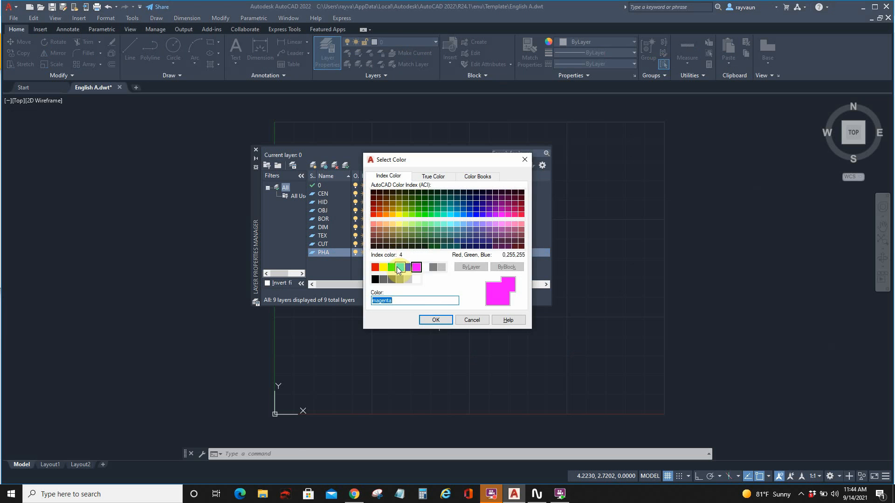
{"action": "left_click", "coordinate": [409, 269]}
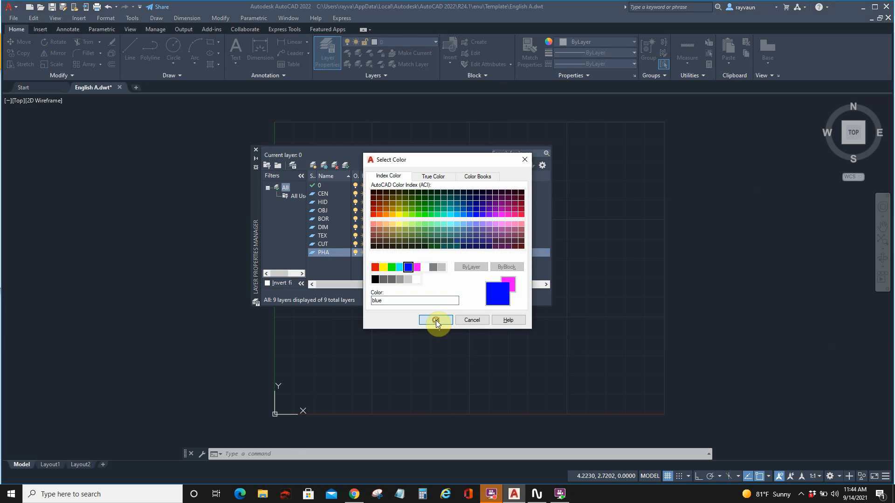
{"action": "left_click", "coordinate": [436, 320]}
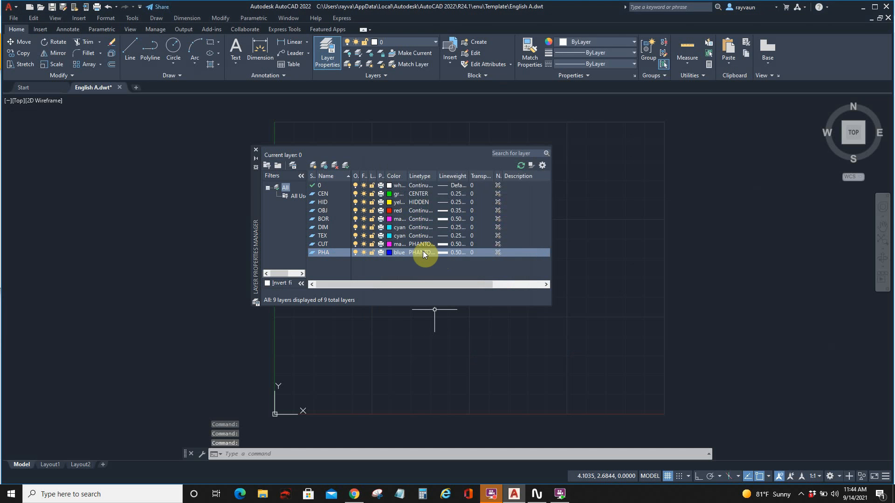
{"action": "left_click", "coordinate": [447, 252]}
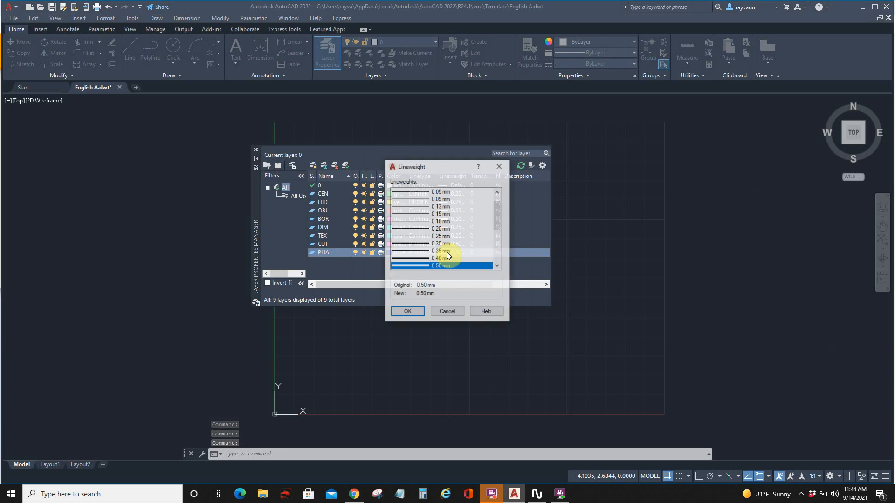
{"action": "left_click", "coordinate": [440, 236]}
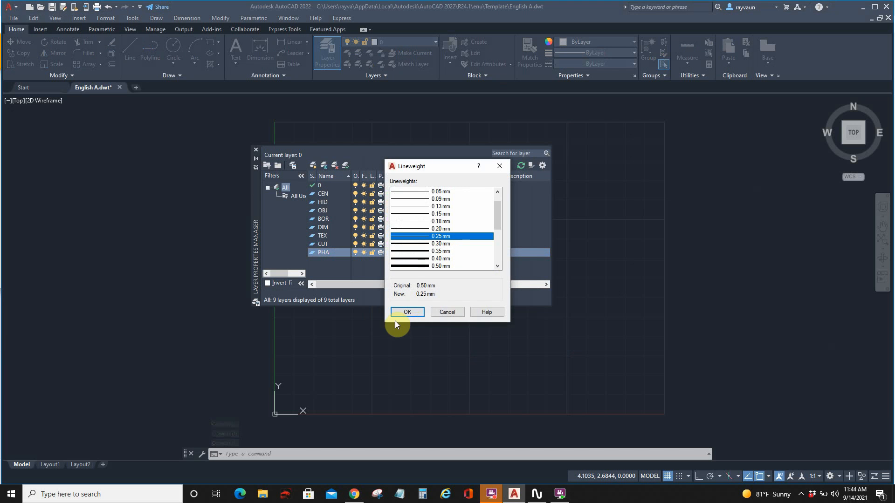
{"action": "left_click", "coordinate": [413, 310]}
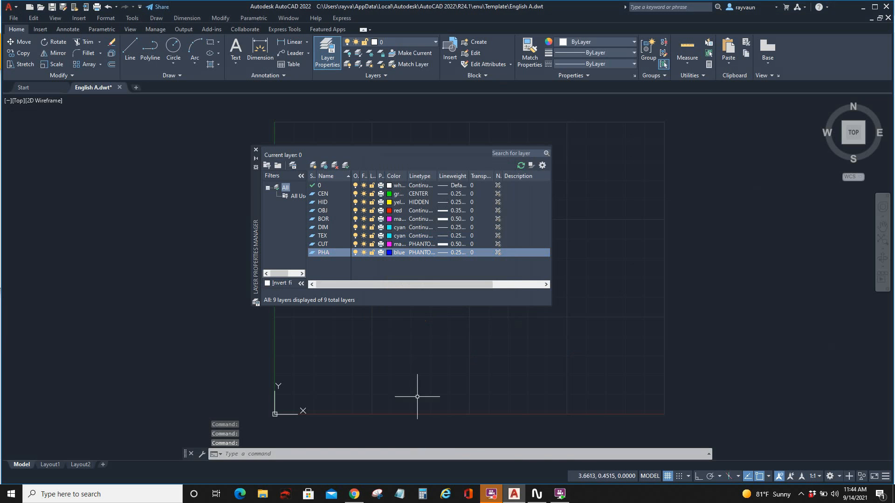
Check the last row of the layer properties table in Chrome and create a layer named HAT in AutoCAD
{"action": "key", "text": "alt+Tab"}
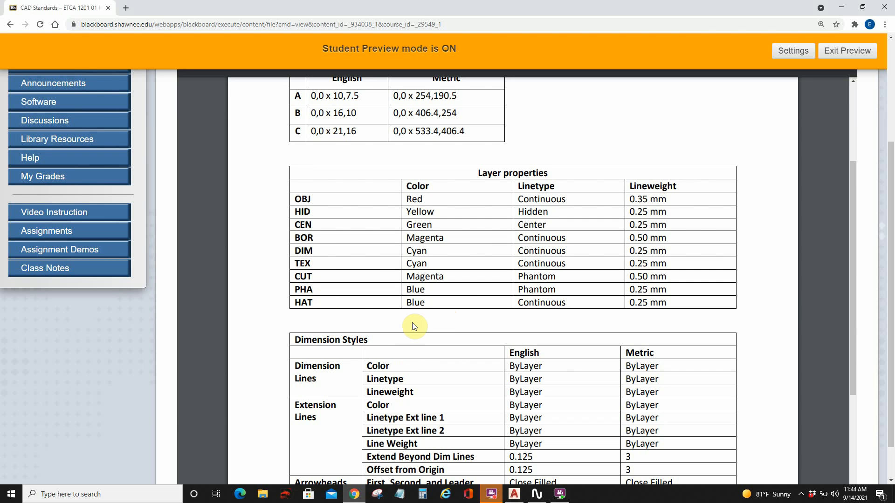
{"action": "key", "text": "alt+Tab"}
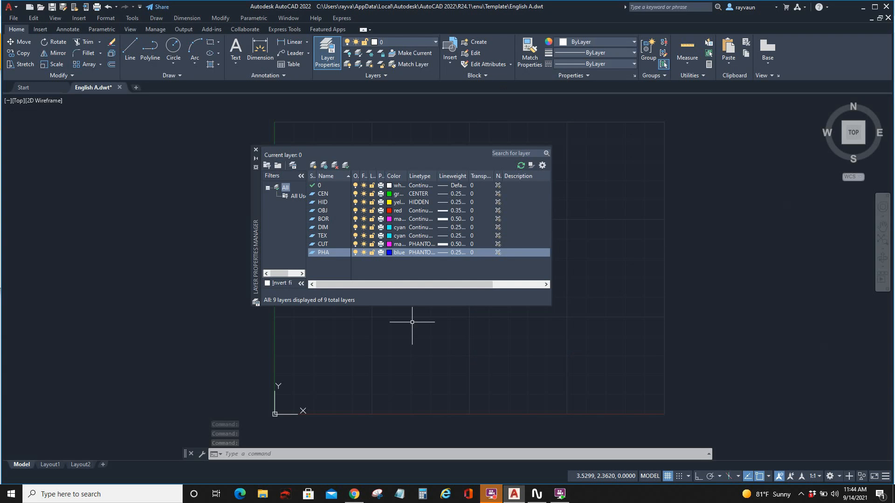
{"action": "left_click", "coordinate": [313, 165]}
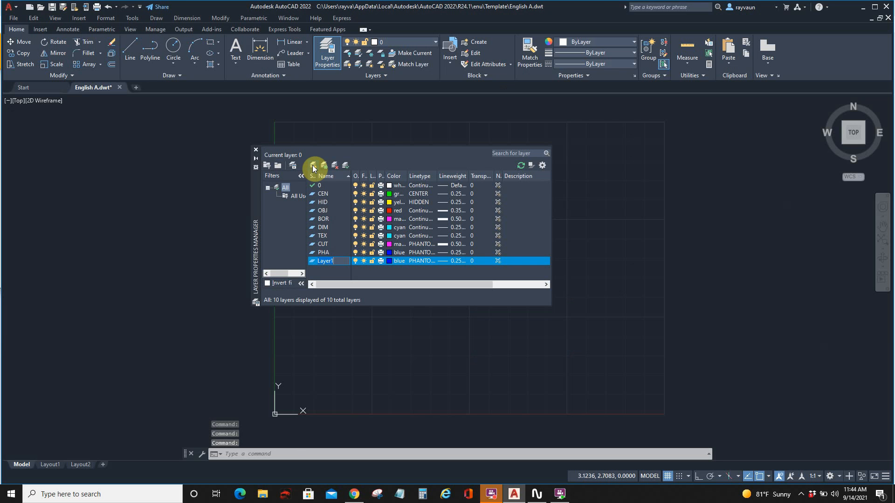
{"action": "type", "text": "HAT"}
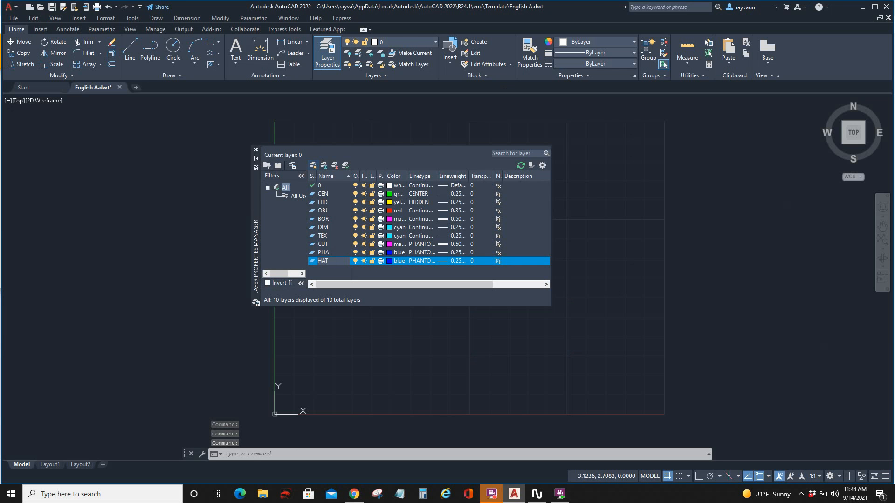
Assign the Continuous linetype to the HAT layer
{"action": "left_click", "coordinate": [400, 258]}
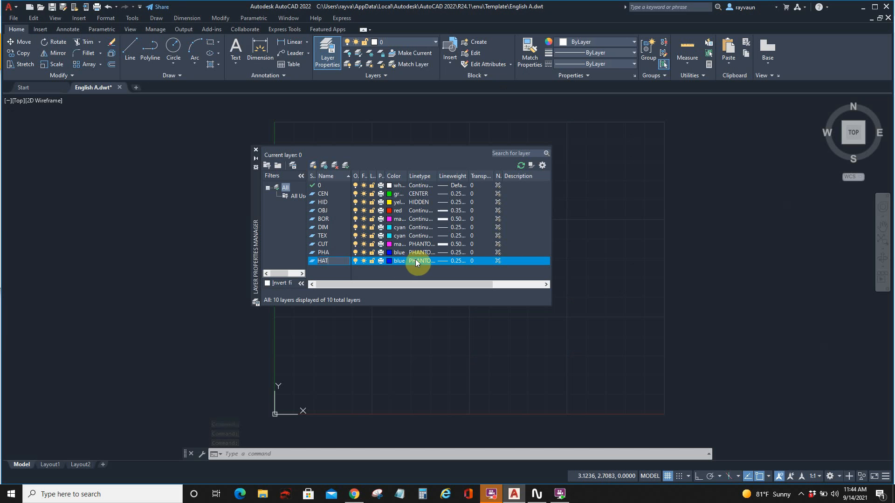
{"action": "left_click", "coordinate": [416, 259]}
{"action": "scroll", "coordinate": [413, 261], "scroll_direction": "up", "scroll_amount": 7}
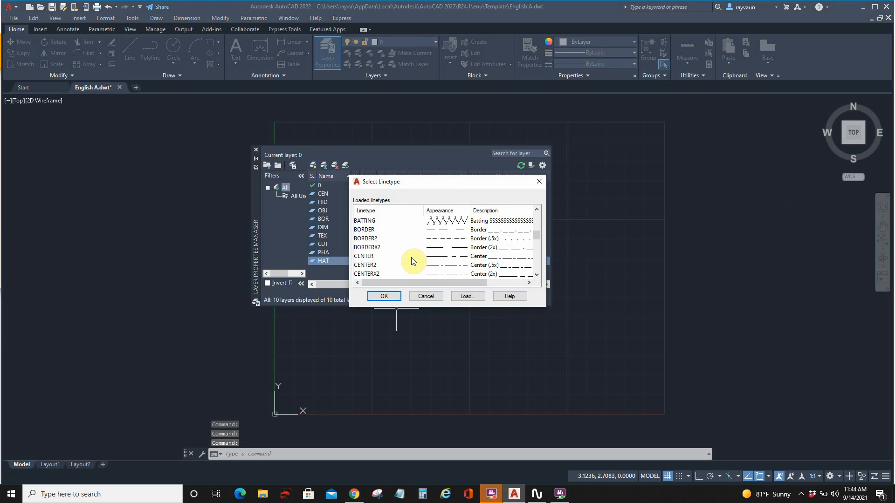
{"action": "scroll", "coordinate": [396, 266], "scroll_direction": "up", "scroll_amount": 2}
{"action": "scroll", "coordinate": [395, 271], "scroll_direction": "down", "scroll_amount": 2}
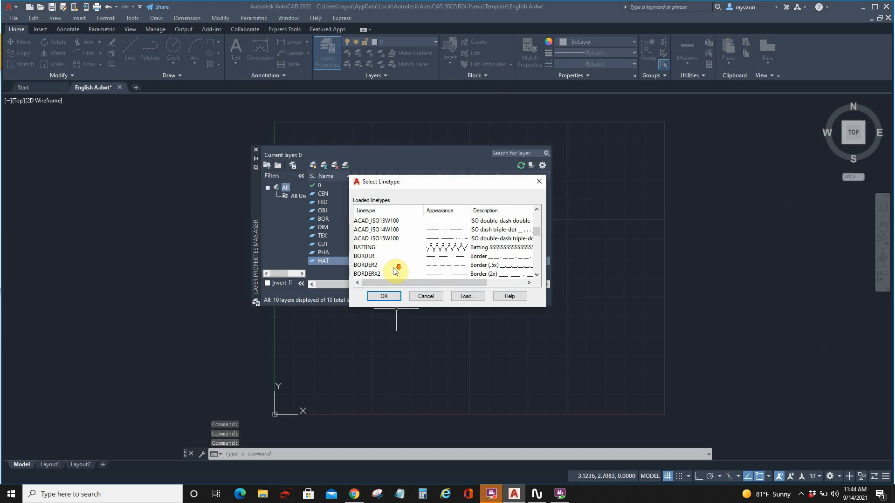
{"action": "scroll", "coordinate": [394, 271], "scroll_direction": "down", "scroll_amount": 1}
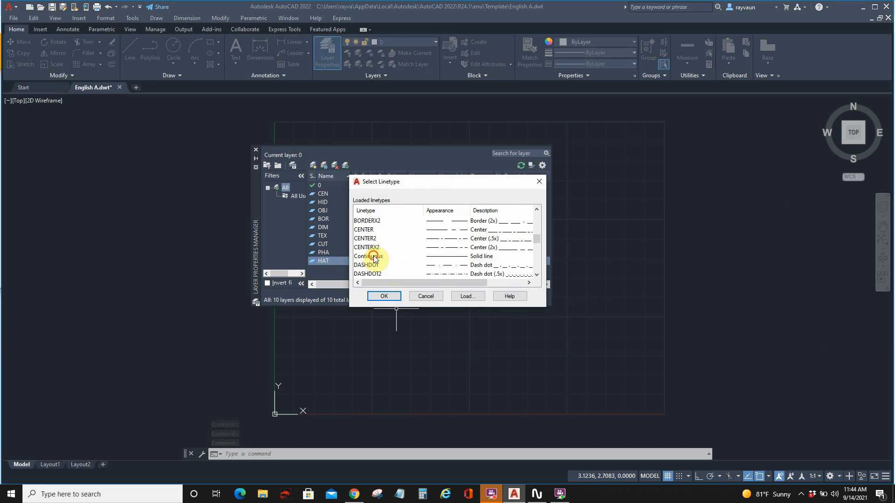
{"action": "left_click", "coordinate": [373, 256]}
{"action": "left_click", "coordinate": [388, 296]}
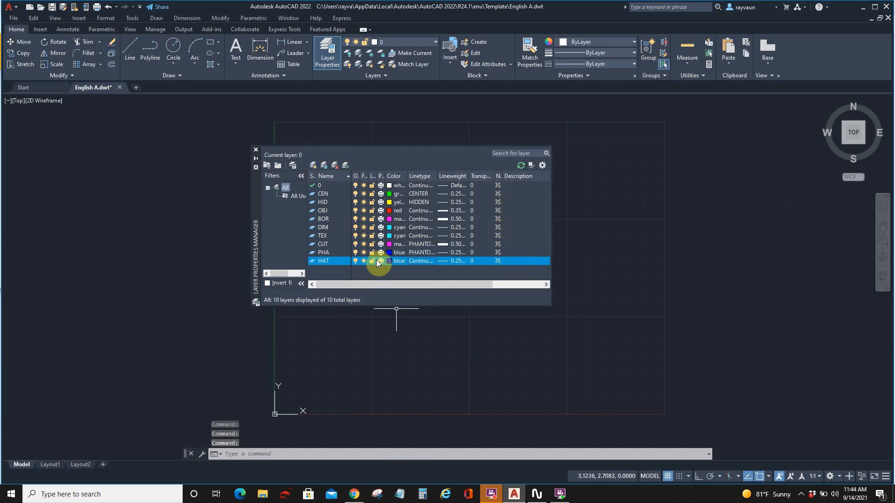
Review the layer properties table in Chrome once more, return to AutoCAD and close the Layer Properties Manager
{"action": "key", "text": "alt+Tab"}
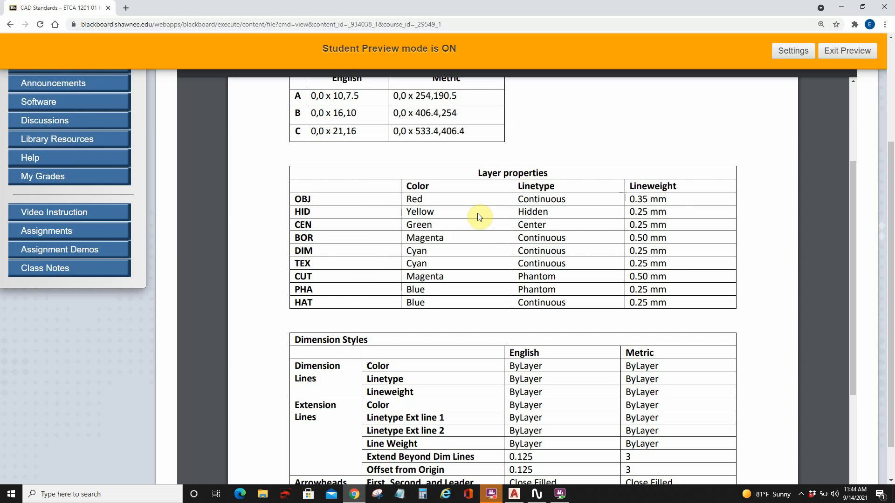
{"action": "key", "text": "alt+Tab"}
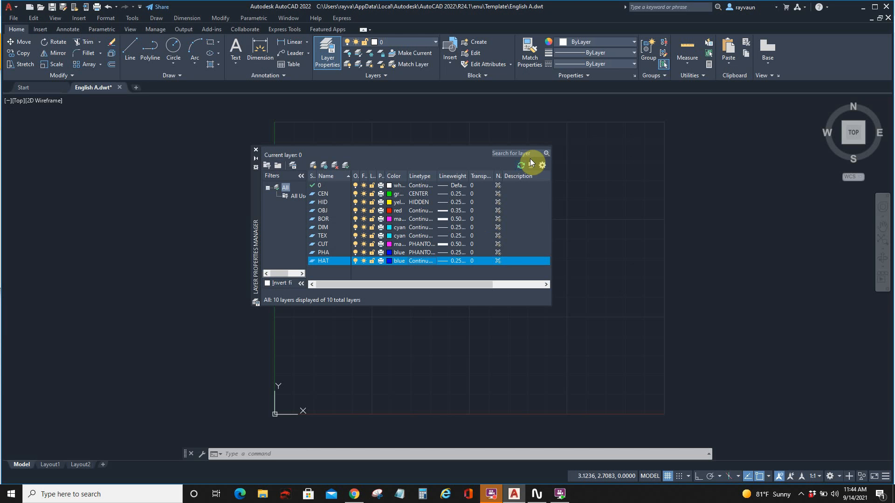
{"action": "left_click", "coordinate": [256, 151]}
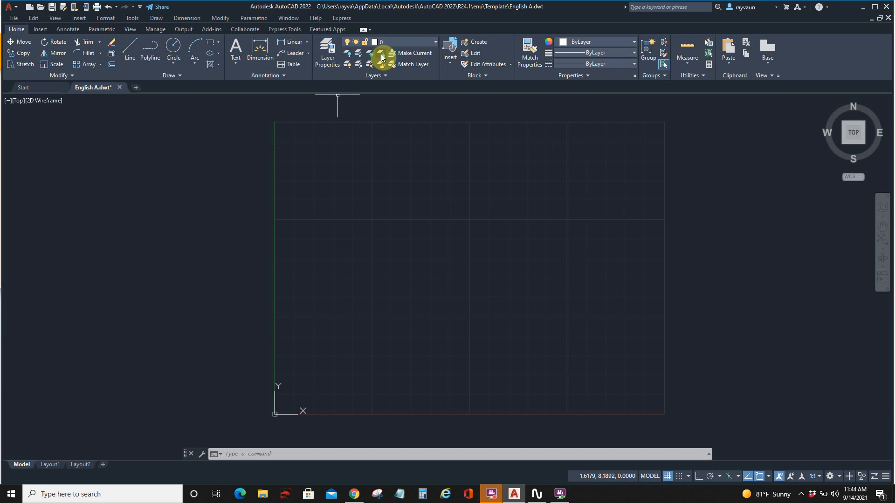
Make OBJ the current layer and draw a three-segment open test line across the middle of the drawing area
{"action": "left_click", "coordinate": [398, 41]}
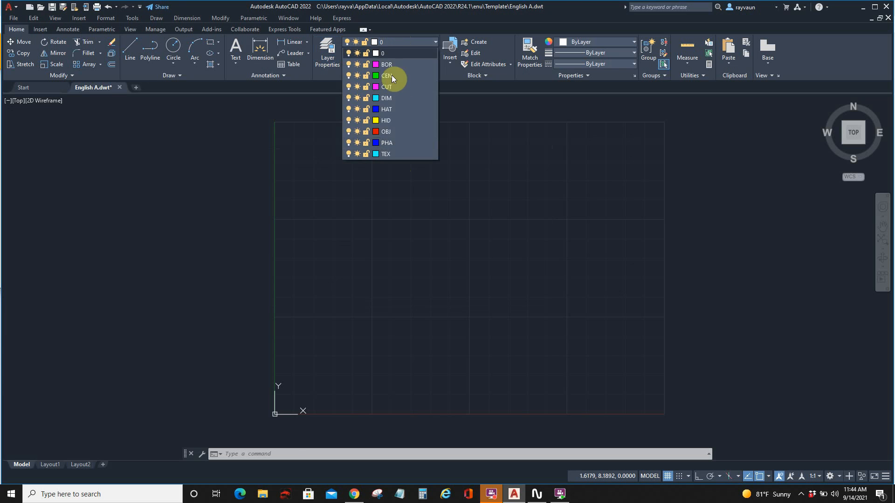
{"action": "left_click", "coordinate": [390, 131]}
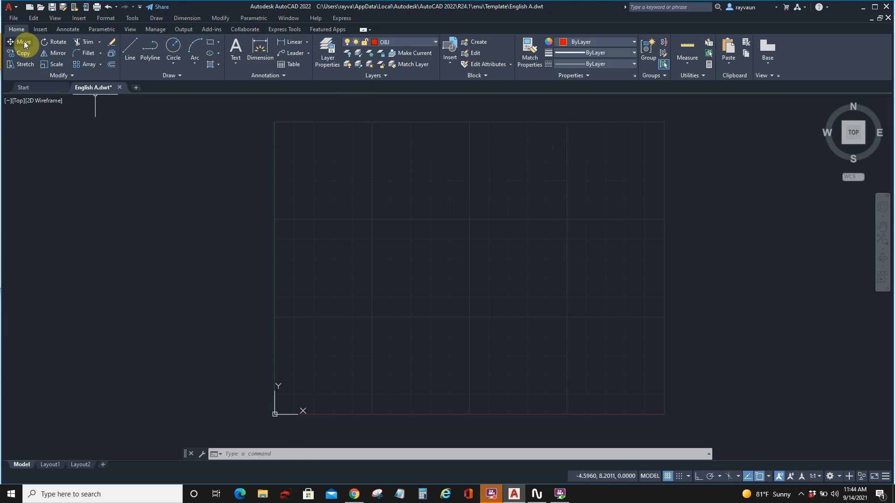
{"action": "left_click", "coordinate": [130, 48]}
{"action": "left_click", "coordinate": [251, 236]}
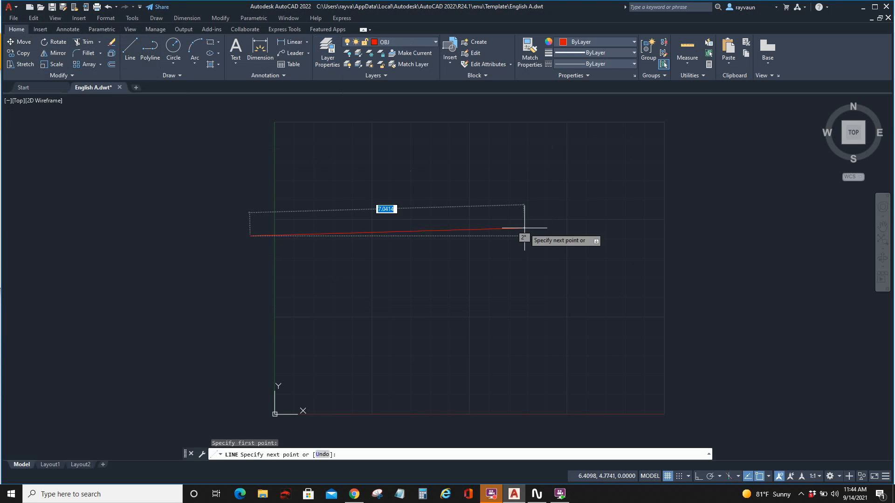
{"action": "left_click", "coordinate": [571, 222]}
{"action": "left_click", "coordinate": [533, 340]}
{"action": "right_click", "coordinate": [412, 291]}
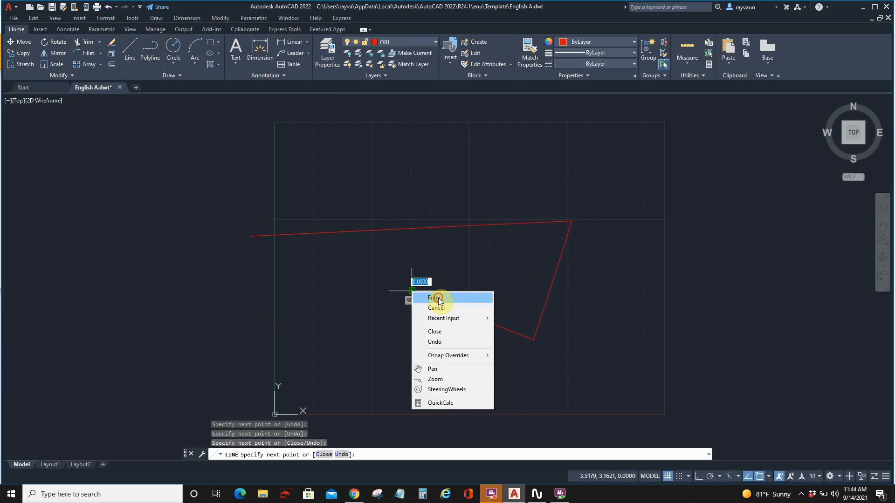
{"action": "left_click", "coordinate": [433, 297]}
Make HID the current layer and draw a single, slightly sloping test line above the red OBJ lines
{"action": "left_click", "coordinate": [401, 42]}
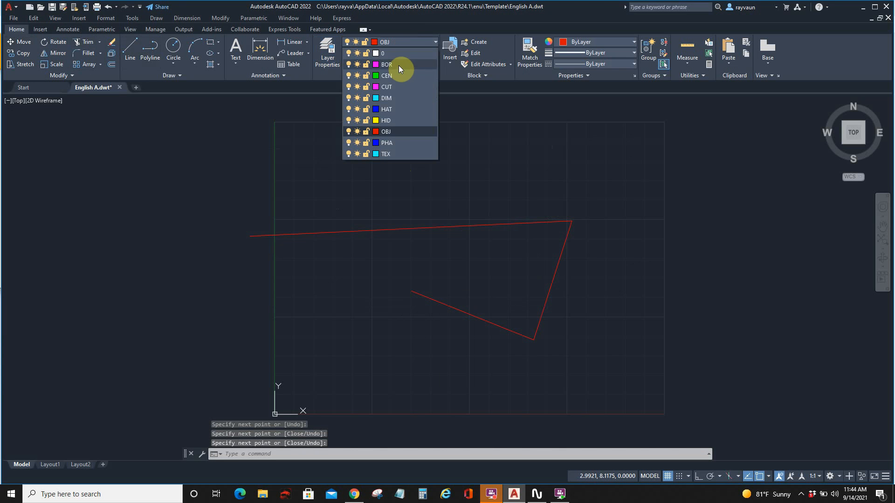
{"action": "left_click", "coordinate": [395, 123]}
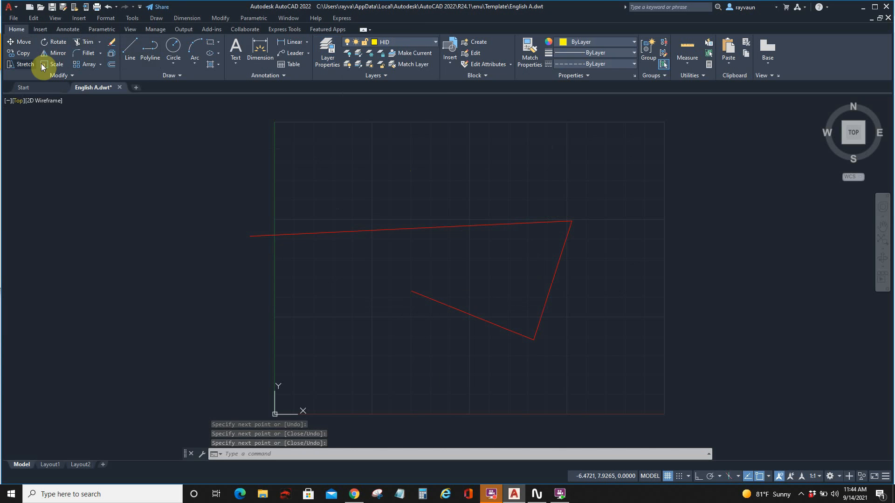
{"action": "left_click", "coordinate": [130, 47]}
{"action": "left_click", "coordinate": [289, 158]}
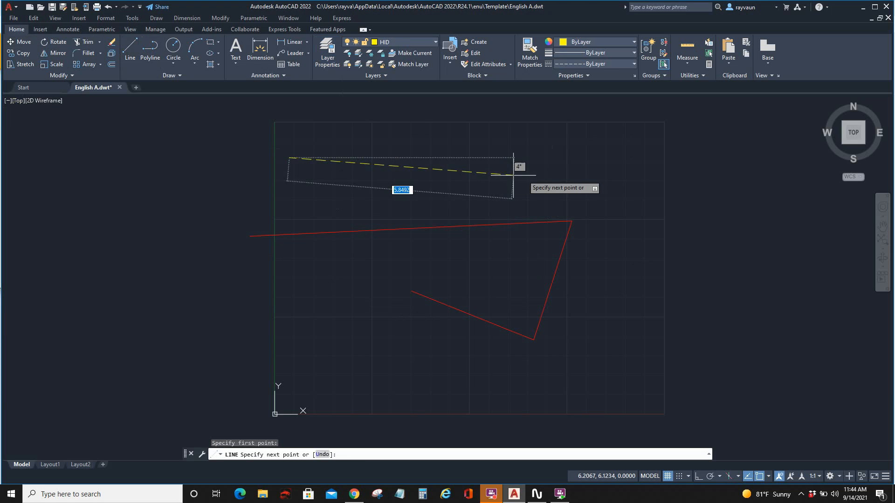
{"action": "left_click", "coordinate": [539, 175]}
{"action": "right_click", "coordinate": [540, 174]}
{"action": "left_click", "coordinate": [583, 184]}
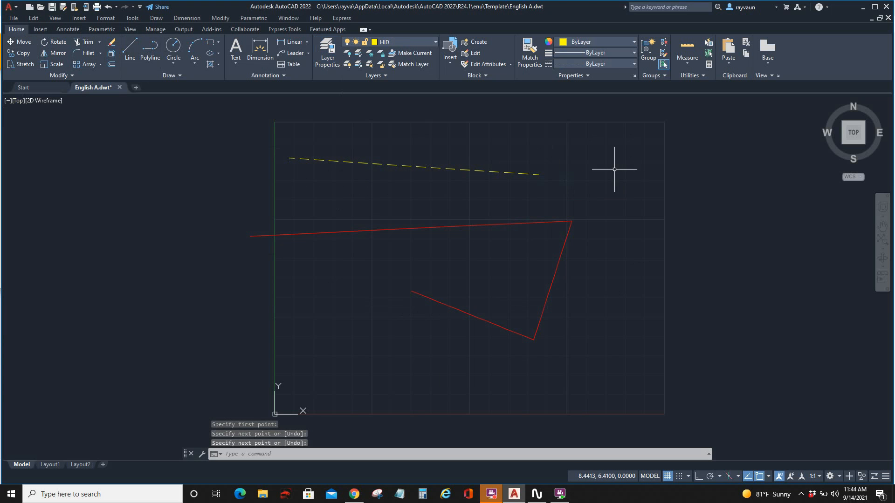
Make CUT the current layer and draw a test line from the HID line's right endpoint to a point beyond the grid's left edge
{"action": "left_click", "coordinate": [421, 43]}
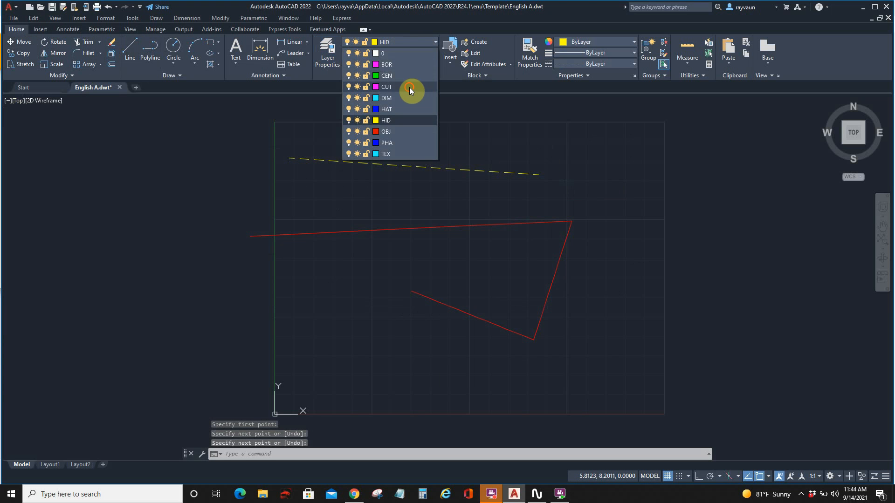
{"action": "left_click", "coordinate": [410, 87]}
{"action": "left_click", "coordinate": [132, 38]}
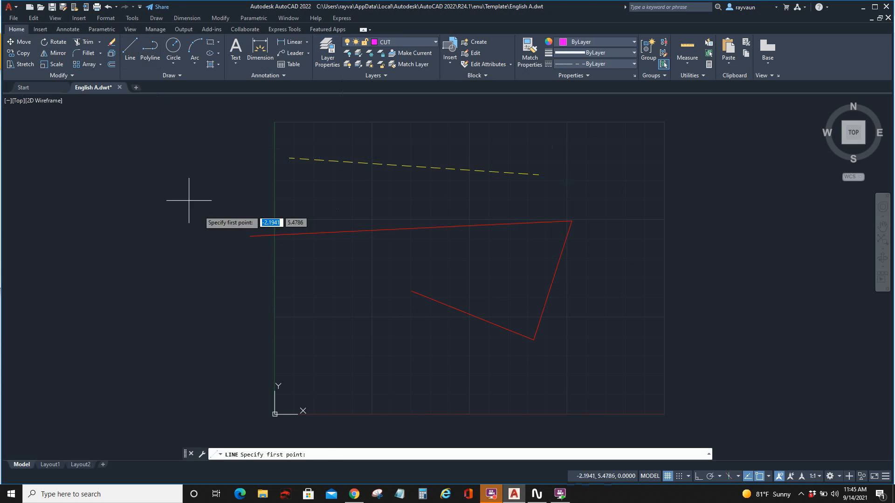
{"action": "left_click", "coordinate": [539, 174]}
{"action": "left_click", "coordinate": [211, 211]}
{"action": "right_click", "coordinate": [211, 211]}
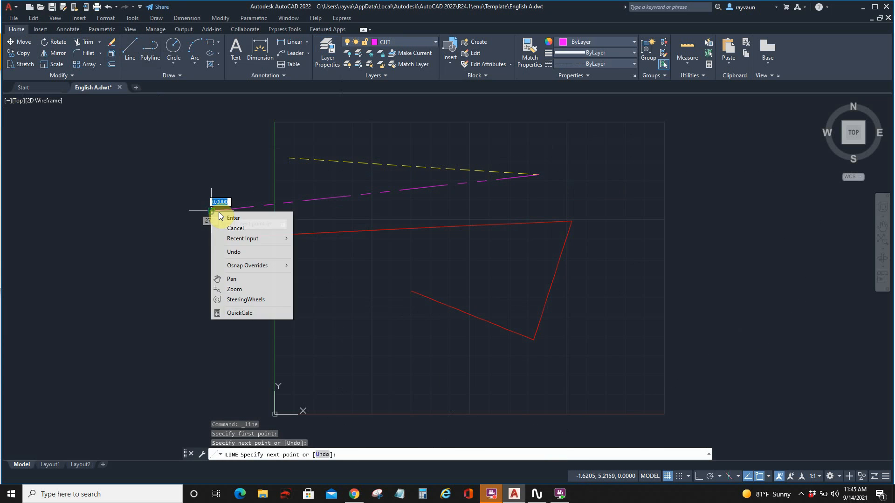
{"action": "left_click", "coordinate": [235, 218]}
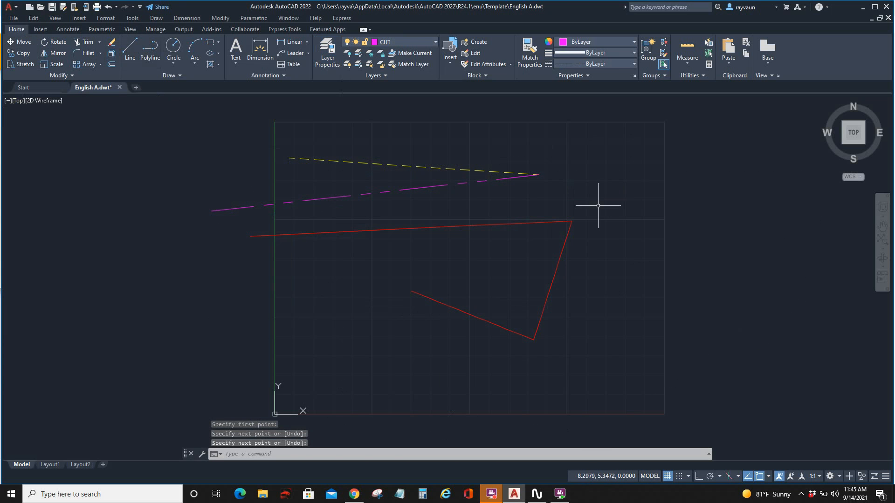
Make DIM the current layer and draw one diagonal test line sloping down in the lower-left part of the grid
{"action": "left_click", "coordinate": [421, 42]}
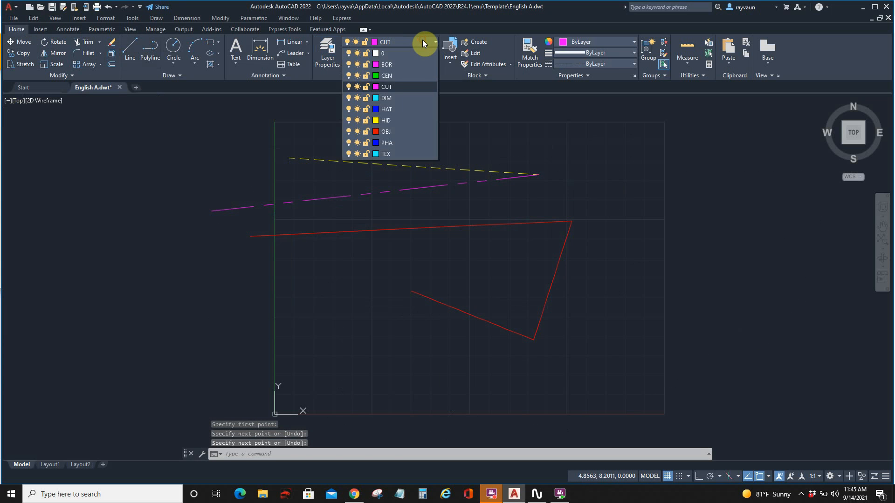
{"action": "left_click", "coordinate": [412, 98]}
{"action": "left_click", "coordinate": [130, 50]}
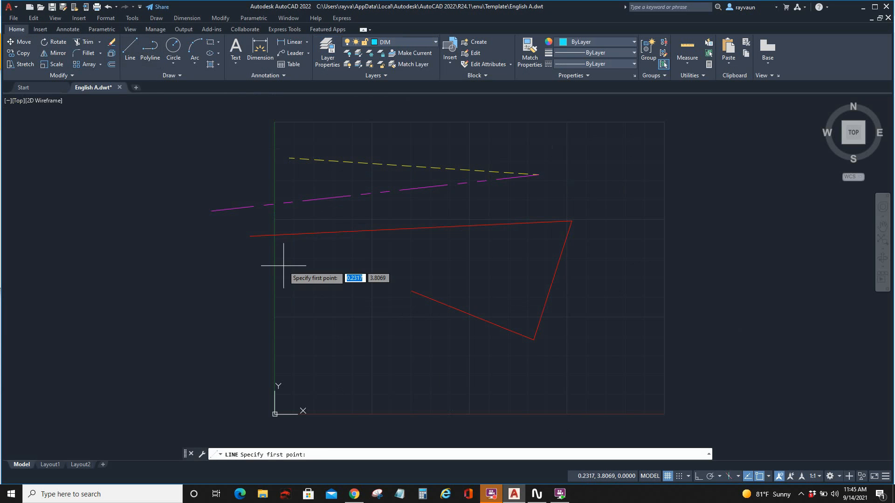
{"action": "left_click", "coordinate": [291, 284]}
{"action": "right_click", "coordinate": [393, 382]}
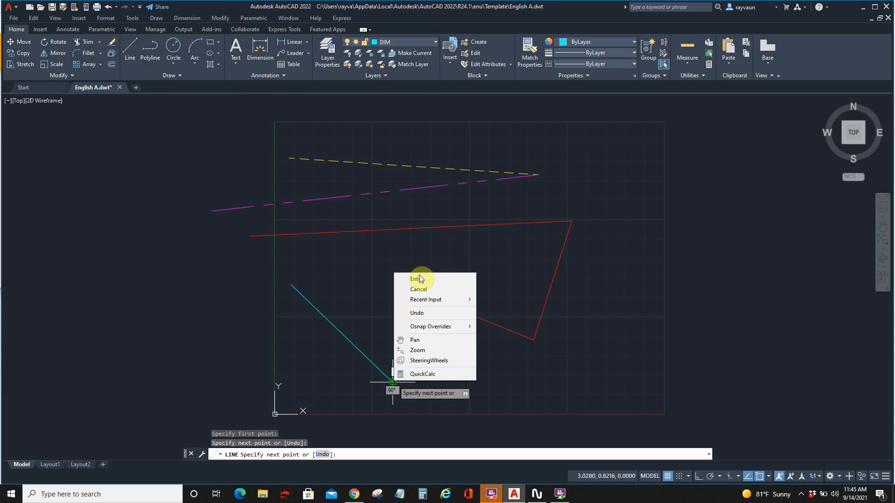
{"action": "left_click", "coordinate": [418, 278]}
Make CEN the current layer and draw a nearly horizontal test line above the HID line, ending past the grid's right edge
{"action": "left_click", "coordinate": [430, 42]}
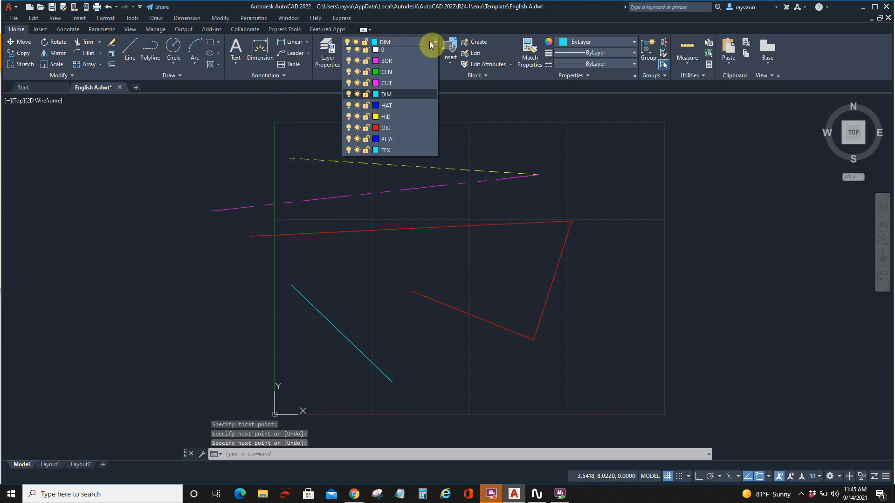
{"action": "left_click", "coordinate": [412, 74]}
{"action": "left_click", "coordinate": [136, 55]}
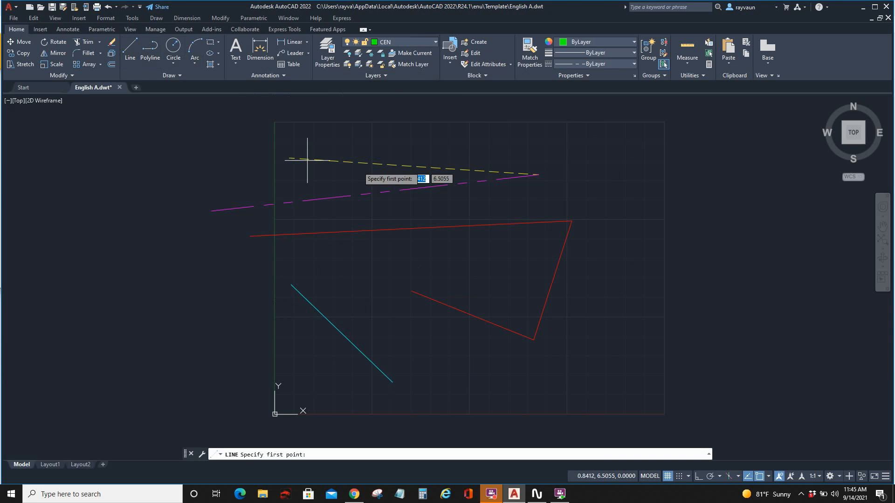
{"action": "left_click", "coordinate": [354, 136]}
{"action": "left_click", "coordinate": [687, 137]}
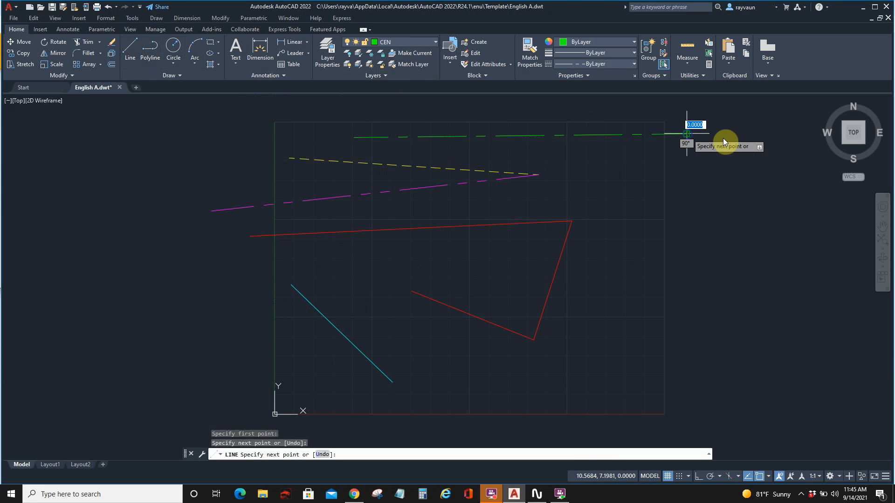
{"action": "right_click", "coordinate": [723, 138]}
{"action": "left_click", "coordinate": [734, 140]}
Make PHA the current layer and draw a sloping test line from beside the DIM line down to the grid's lower edge
{"action": "left_click", "coordinate": [410, 41]}
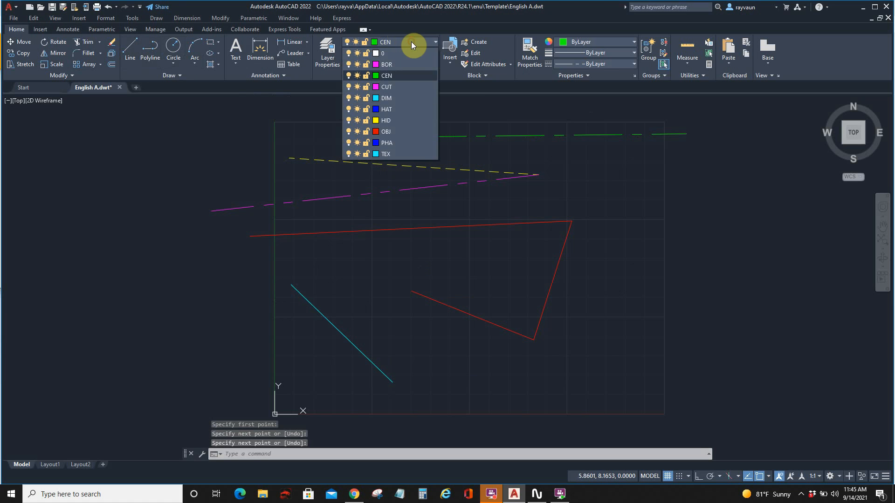
{"action": "left_click", "coordinate": [418, 145]}
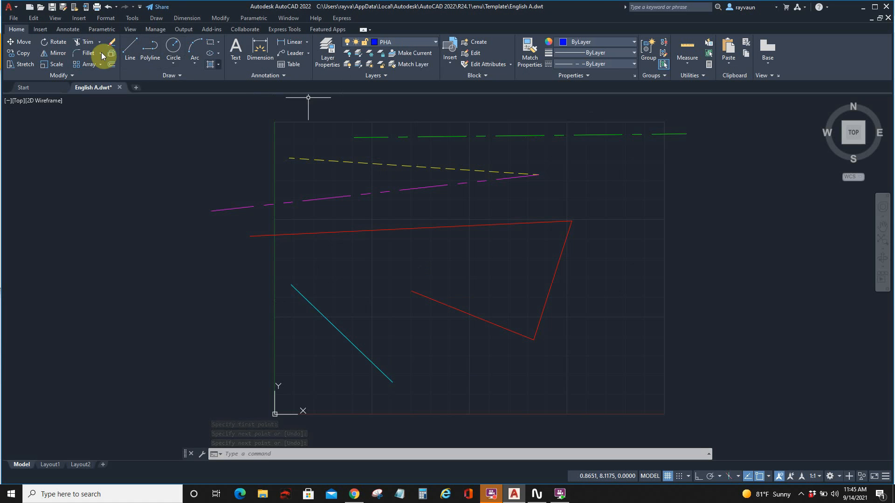
{"action": "left_click", "coordinate": [130, 48]}
{"action": "left_click", "coordinate": [355, 296]}
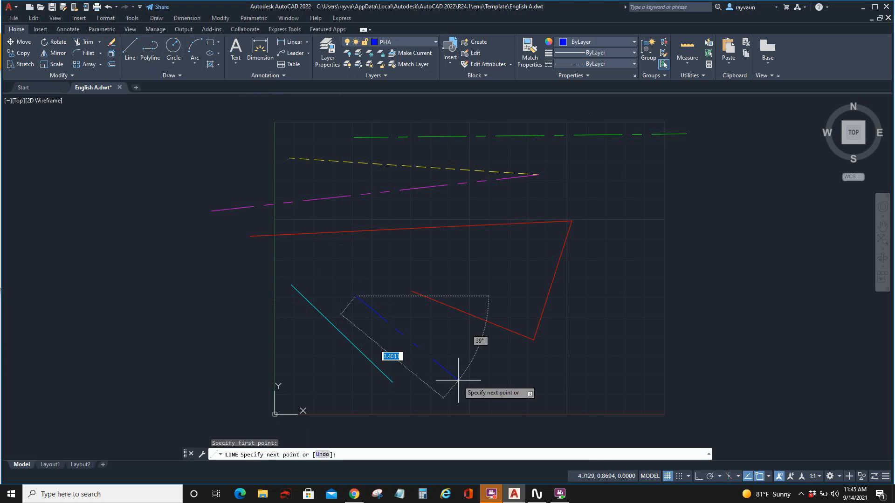
{"action": "right_click", "coordinate": [553, 410]}
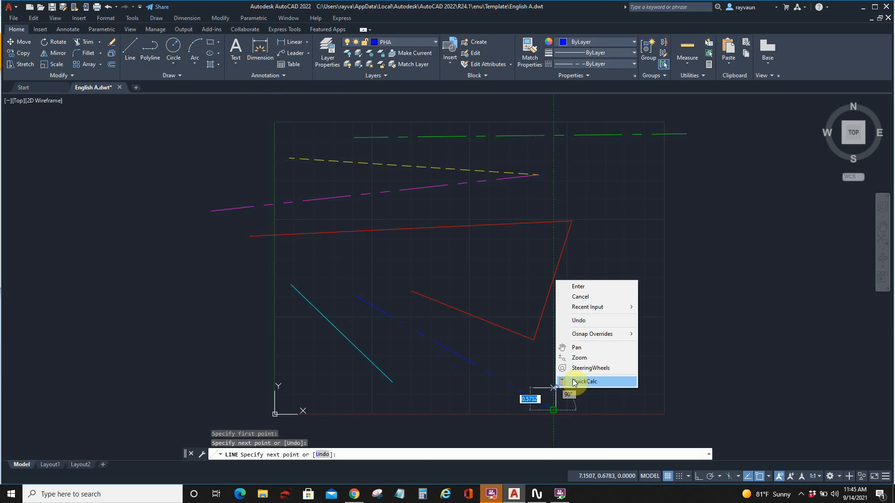
{"action": "left_click", "coordinate": [577, 288]}
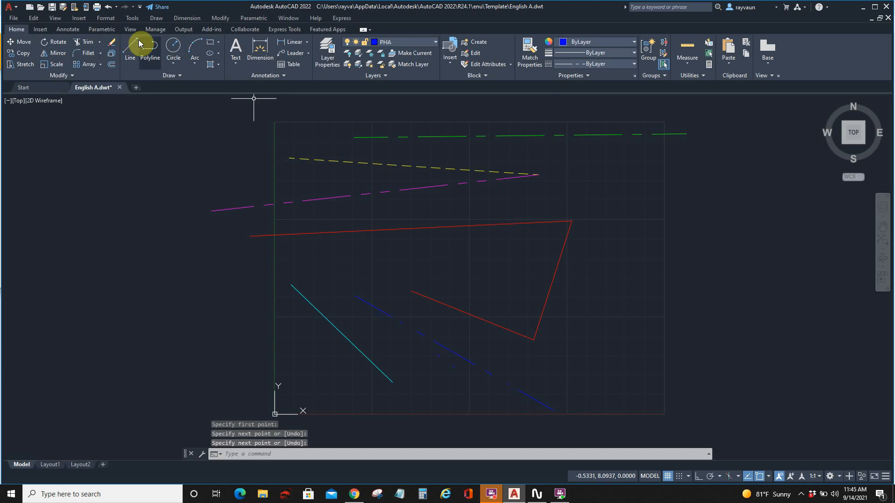
Erase all the test lines from the drawing area with one crossing selection
{"action": "left_click", "coordinate": [112, 43]}
{"action": "left_click", "coordinate": [711, 114]}
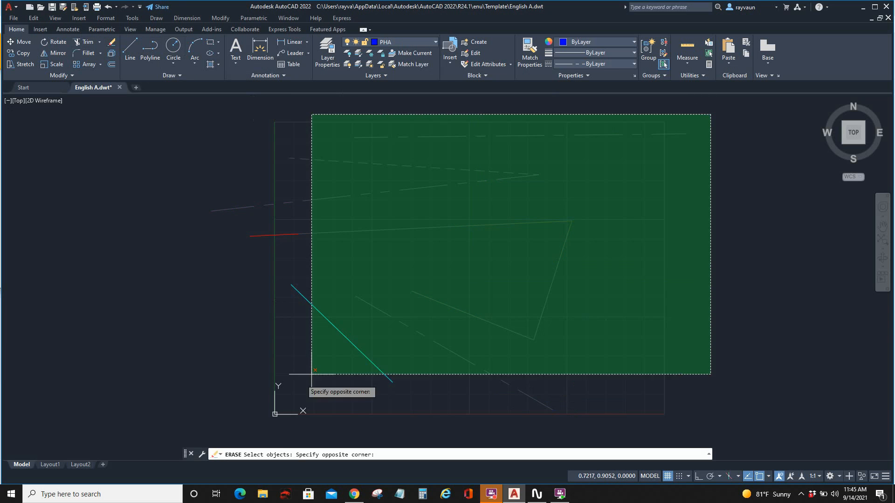
{"action": "left_click", "coordinate": [290, 395]}
{"action": "key", "text": "Return"}
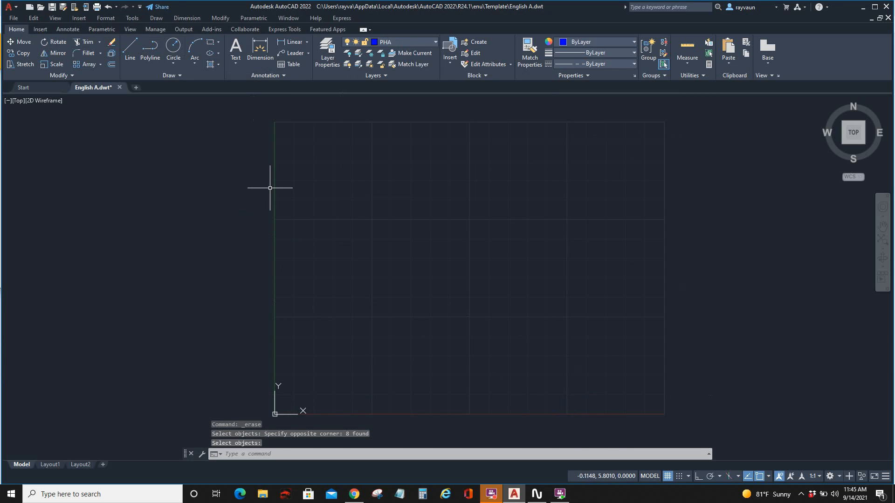
Make BOR the current layer and draw the border rectangle from 0,0, 10 wide and 7.5 high
{"action": "left_click", "coordinate": [409, 45]}
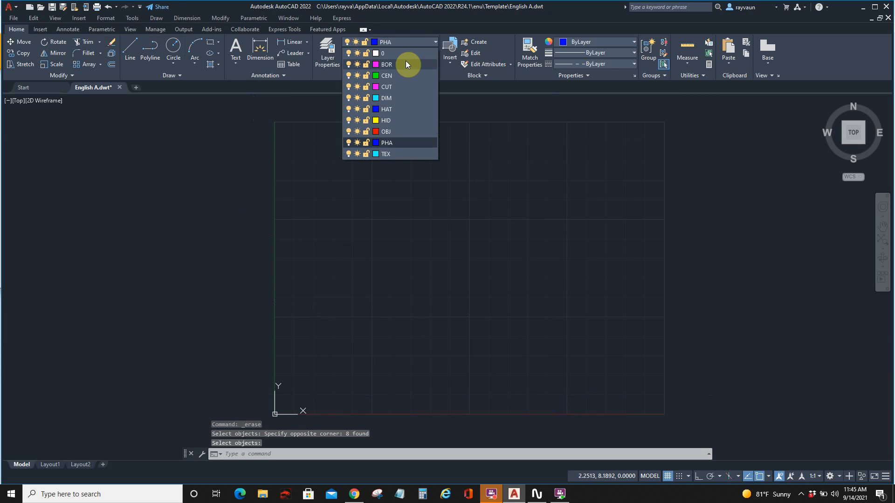
{"action": "left_click", "coordinate": [406, 64]}
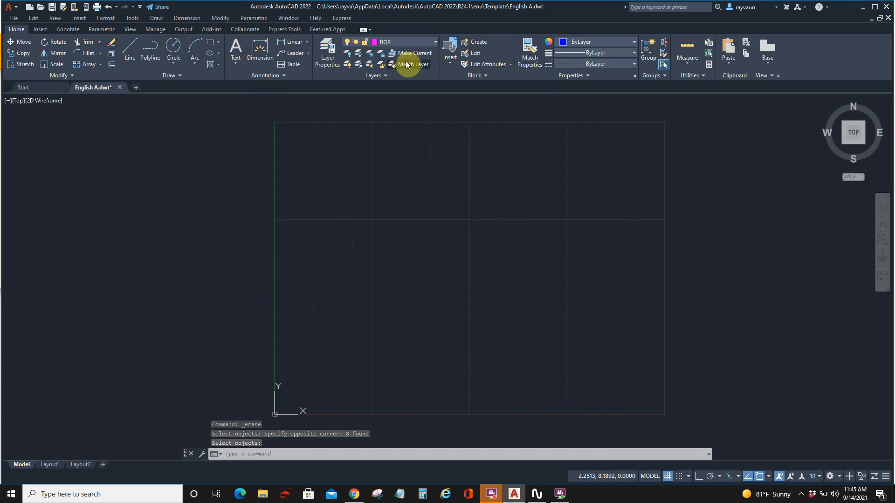
{"action": "left_click", "coordinate": [210, 43]}
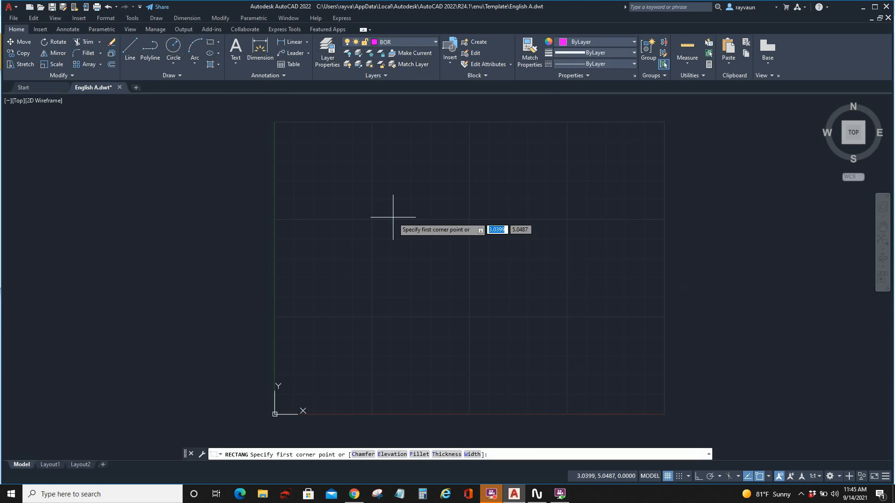
{"action": "type", "text": "0,0"}
{"action": "key", "text": "Return"}
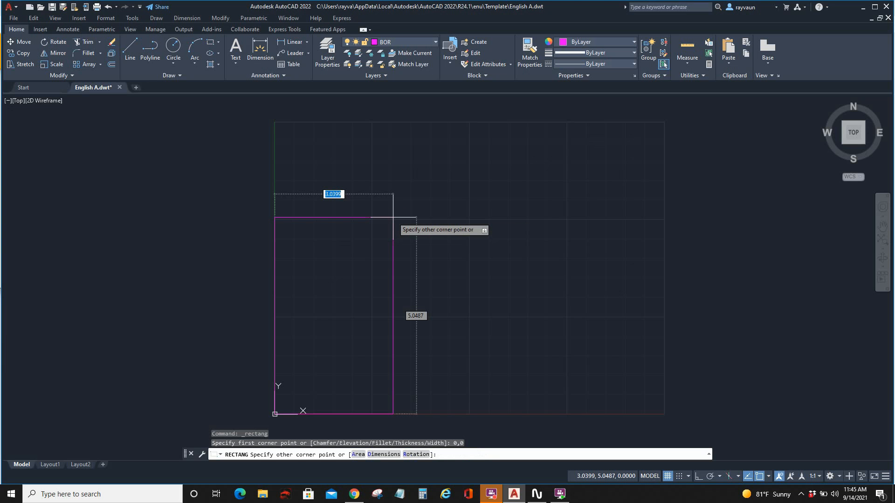
{"action": "type", "text": "10"}
{"action": "key", "text": "Tab"}
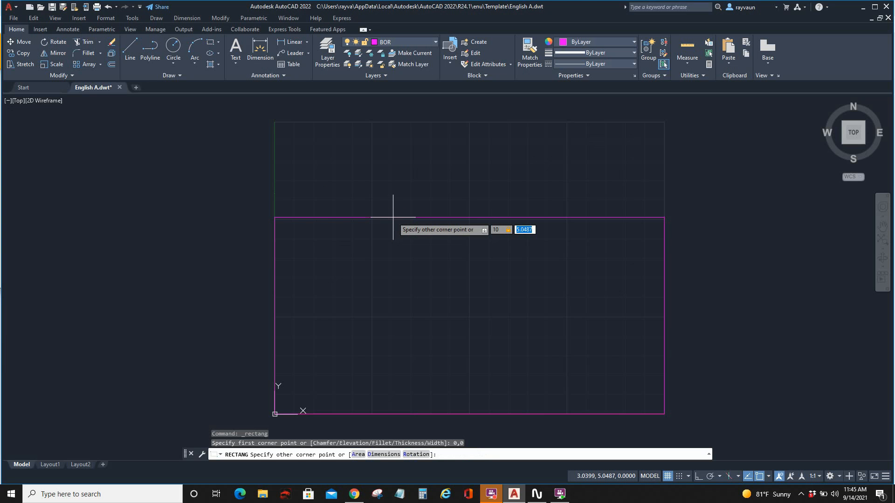
{"action": "type", "text": "7.5"}
{"action": "key", "text": "Return"}
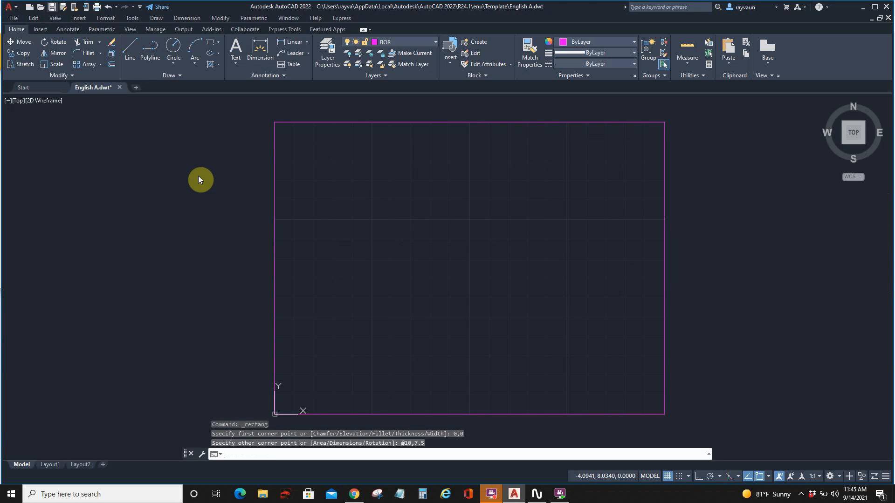
Save the finished English A template
{"action": "key", "text": "ctrl+s"}
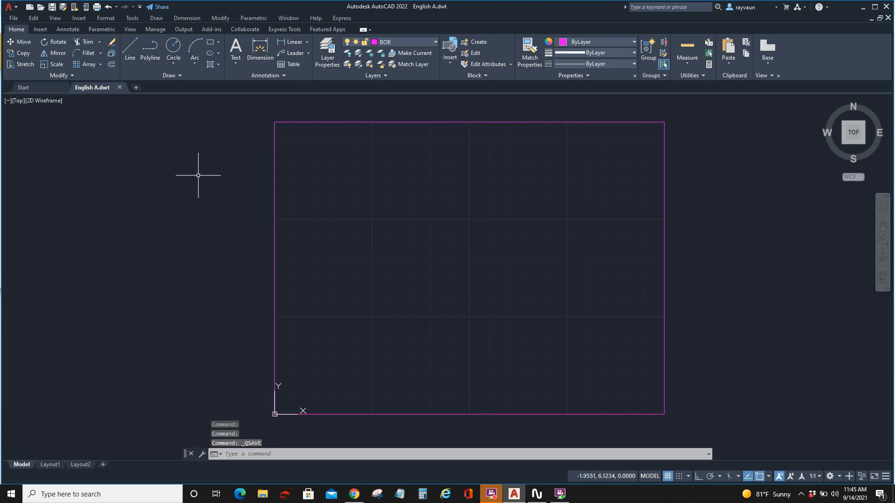
{"action": "left_click", "coordinate": [15, 17]}
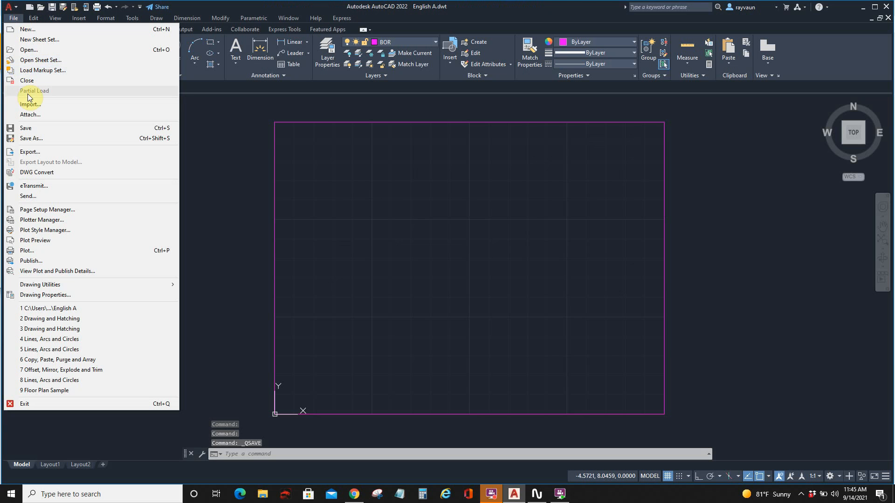
{"action": "left_click", "coordinate": [28, 128]}
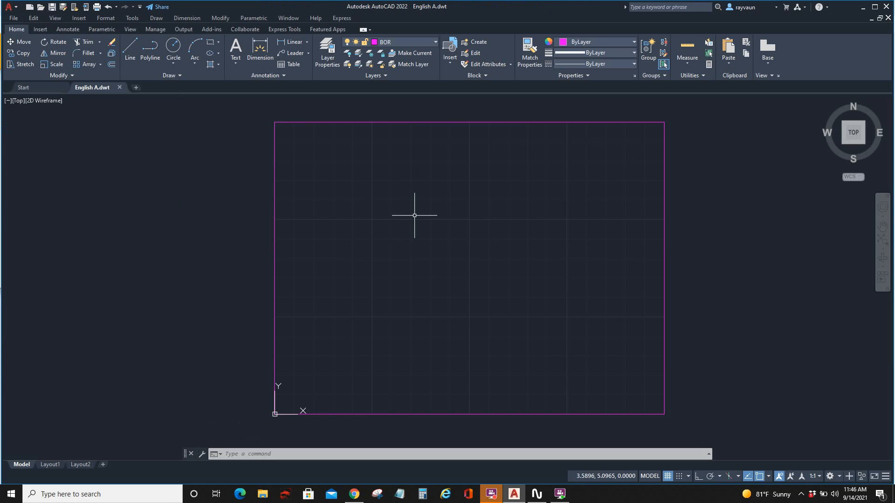
Save a copy of the template as English B in the Template folder, accepting the English measurement template options
{"action": "left_click", "coordinate": [17, 18]}
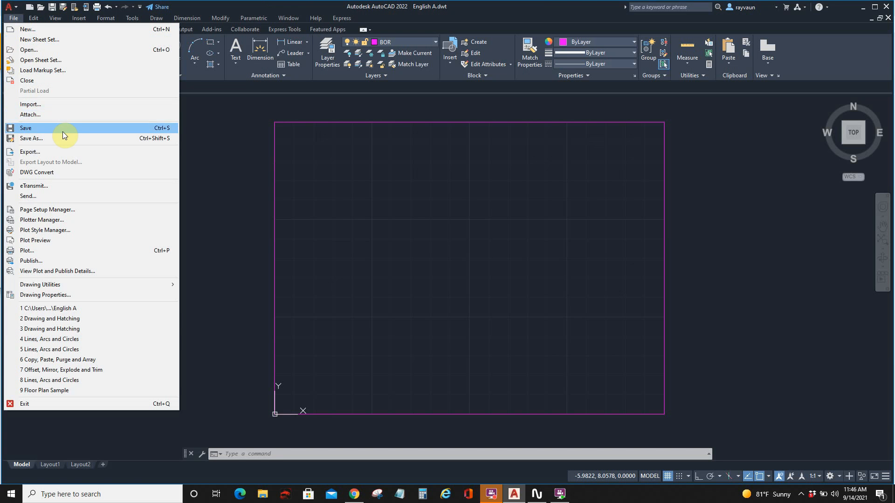
{"action": "left_click", "coordinate": [62, 137]}
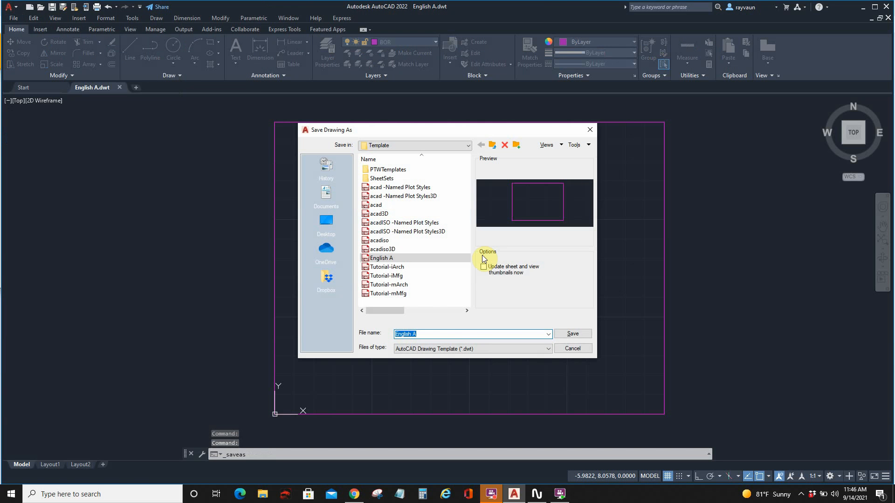
{"action": "left_click", "coordinate": [433, 333]}
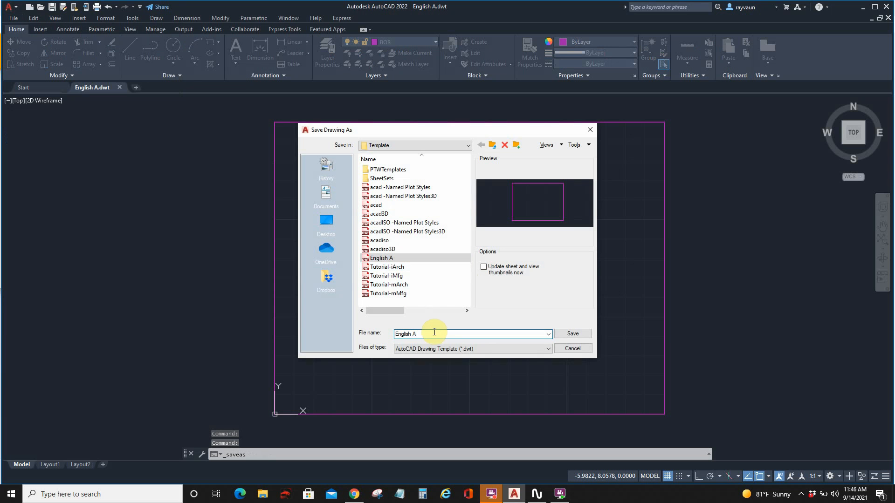
{"action": "key", "text": "BackSpace"}
{"action": "type", "text": "B"}
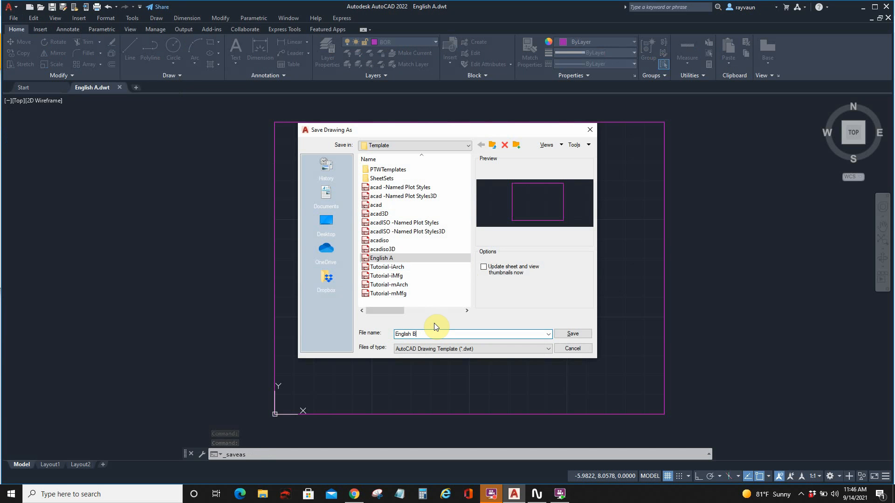
{"action": "left_click", "coordinate": [570, 333]}
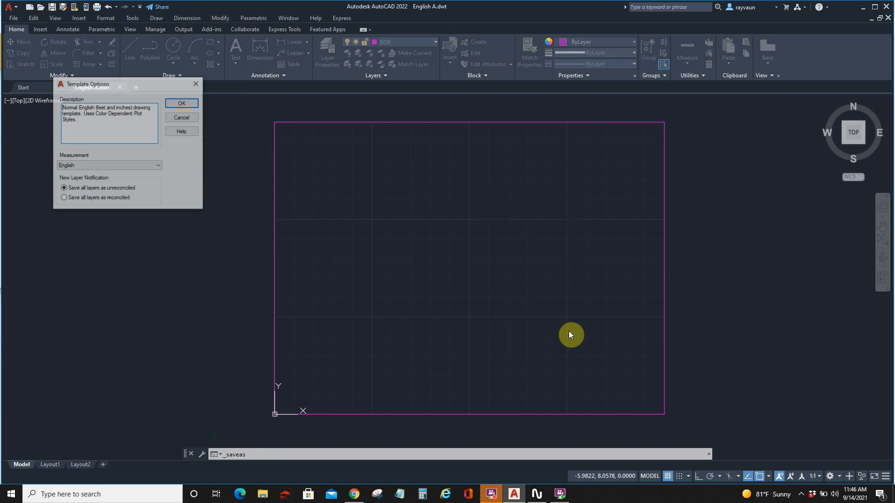
{"action": "left_click", "coordinate": [177, 103]}
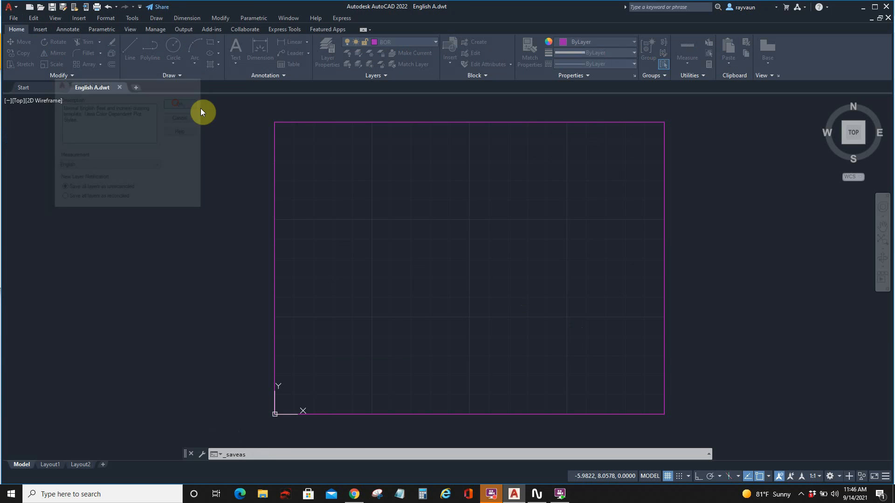
Look up the English B-size drawing limits in the CAD Standards in Chrome and return to AutoCAD
{"action": "scroll", "coordinate": [631, 203], "scroll_direction": "down", "scroll_amount": 2}
{"action": "mouse_move", "coordinate": [623, 216]}
{"action": "middle_mouse_down"}
{"action": "mouse_move", "coordinate": [571, 249]}
{"action": "mouse_move", "coordinate": [480, 274]}
{"action": "middle_mouse_up"}
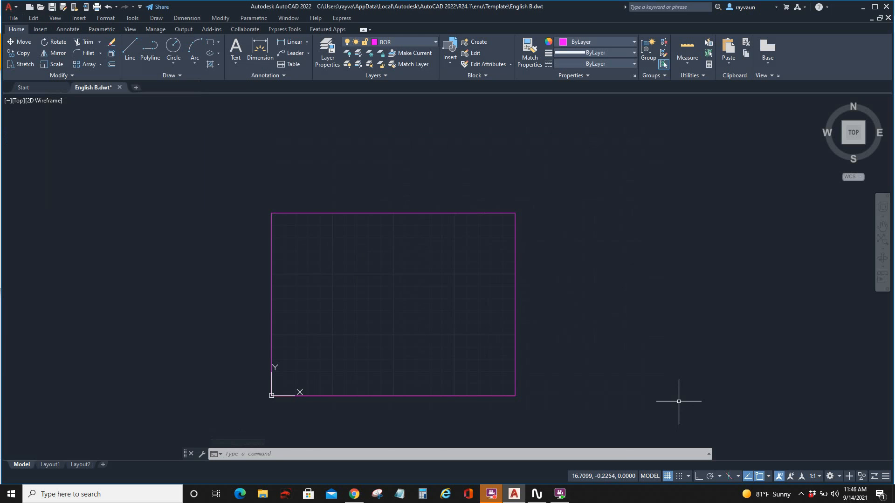
{"action": "key", "text": "alt+Tab"}
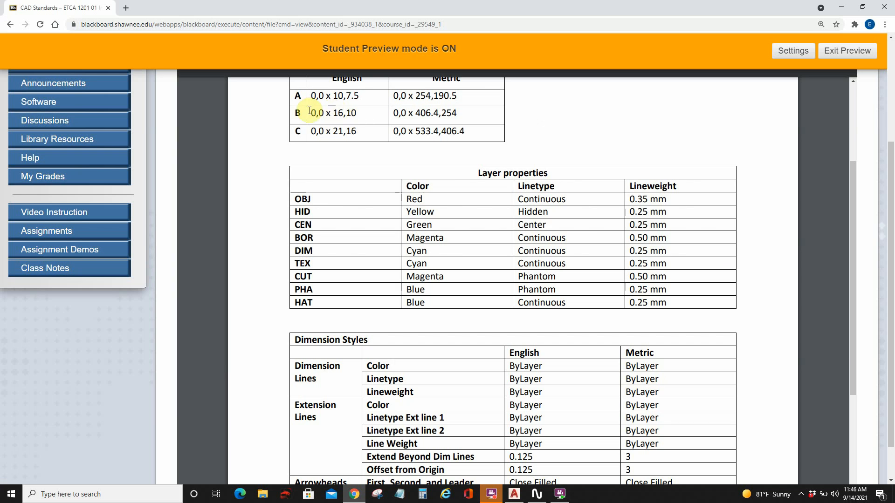
{"action": "key", "text": "alt+Tab"}
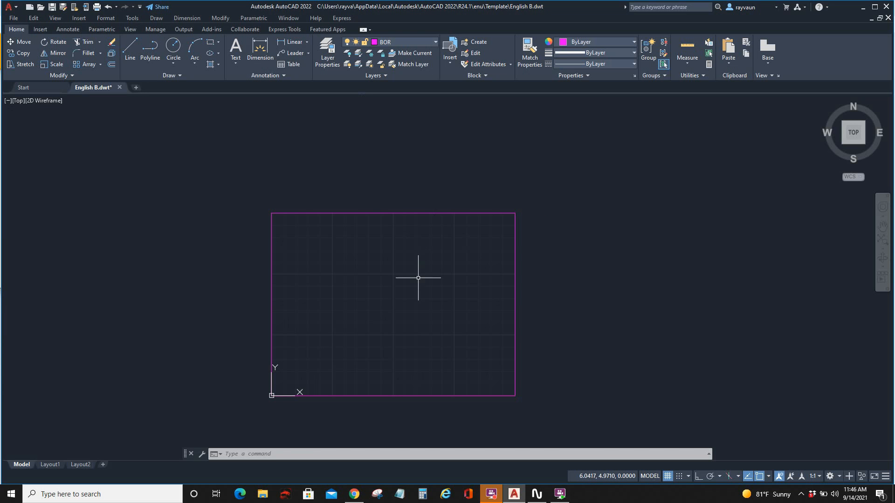
Set the drawing limits to a lower left corner of 0,0 and an upper right corner of 16,10
{"action": "type", "text": "limi"}
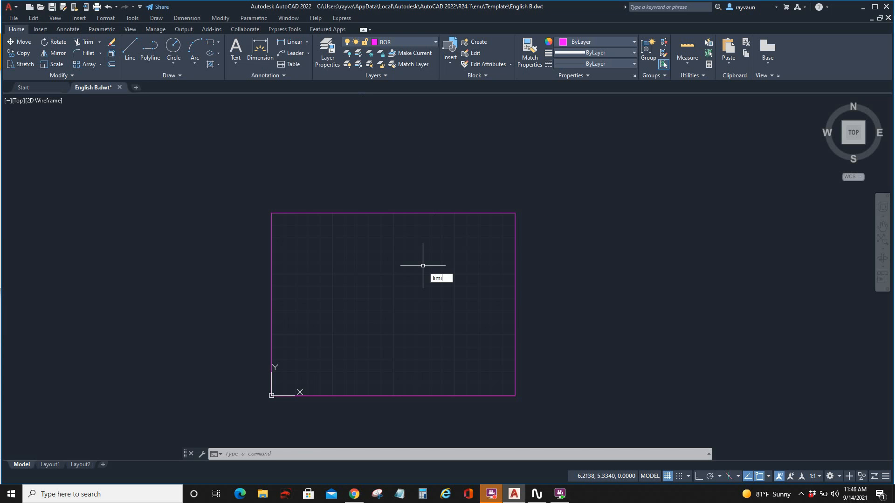
{"action": "type", "text": "ts"}
{"action": "key", "text": "Return"}
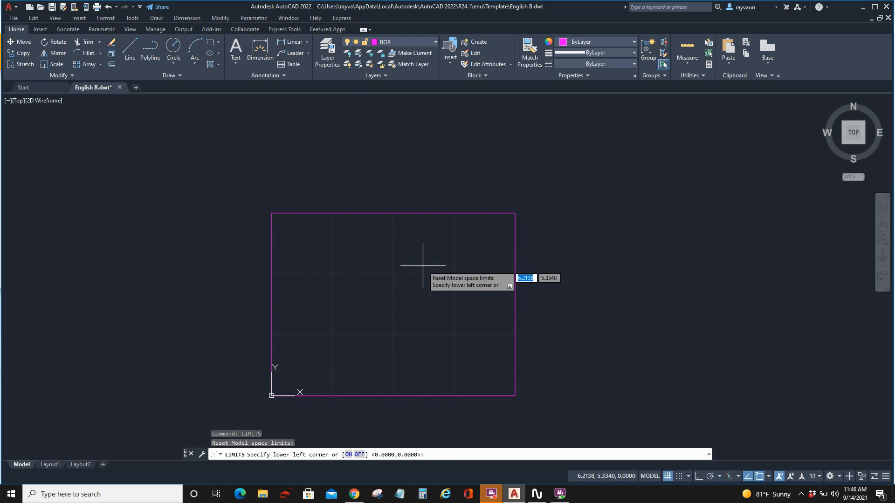
{"action": "type", "text": "0,0"}
{"action": "key", "text": "Return"}
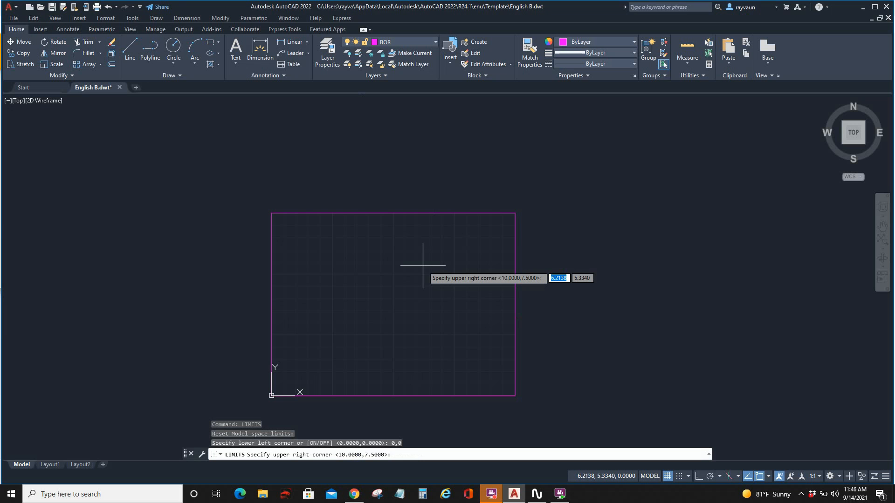
{"action": "type", "text": "16"}
{"action": "key", "text": "Tab"}
{"action": "type", "text": "10"}
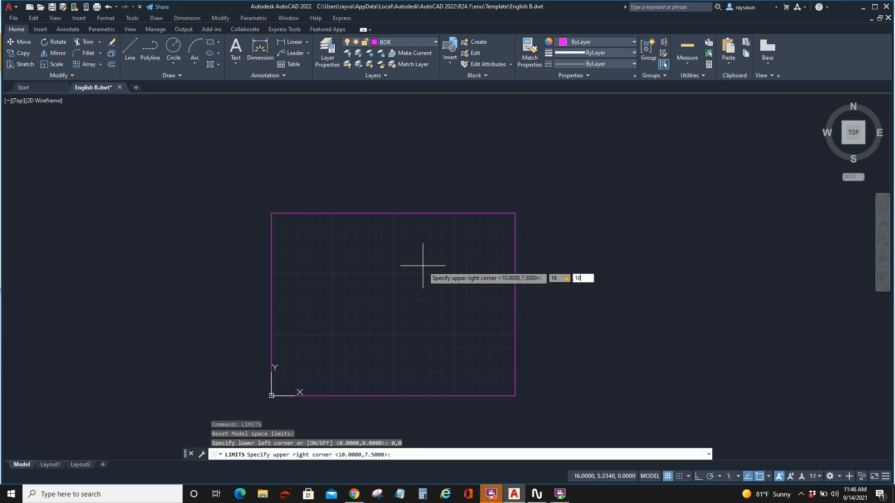
{"action": "key", "text": "Return"}
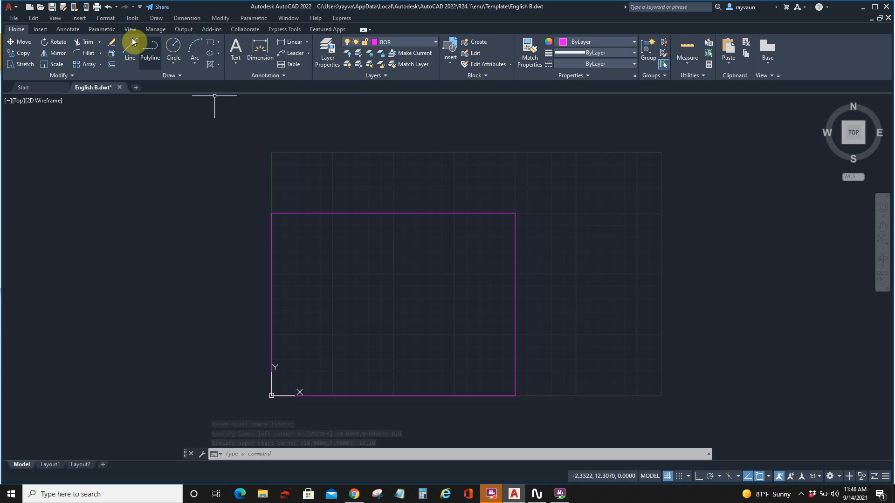
Erase the old A-size border rectangle
{"action": "left_click", "coordinate": [111, 42]}
{"action": "left_click", "coordinate": [536, 186]}
{"action": "left_click", "coordinate": [474, 260]}
{"action": "key", "text": "Return"}
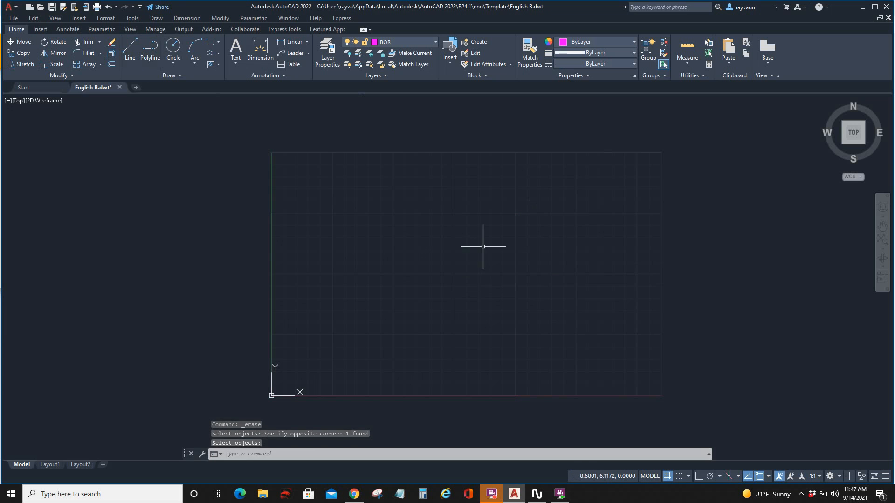
Draw the B-size border rectangle from 0,0, 16 wide and 10 high
{"action": "left_click", "coordinate": [211, 42]}
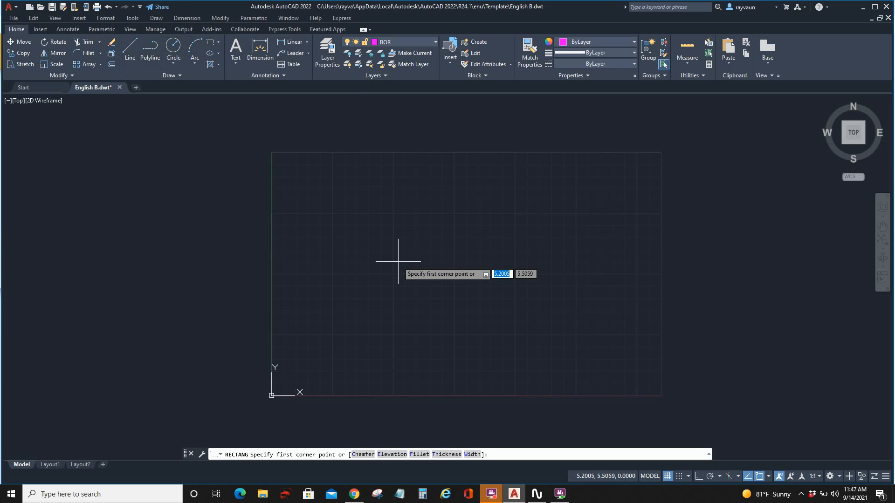
{"action": "type", "text": "0,0"}
{"action": "key", "text": "Return"}
{"action": "type", "text": "16"}
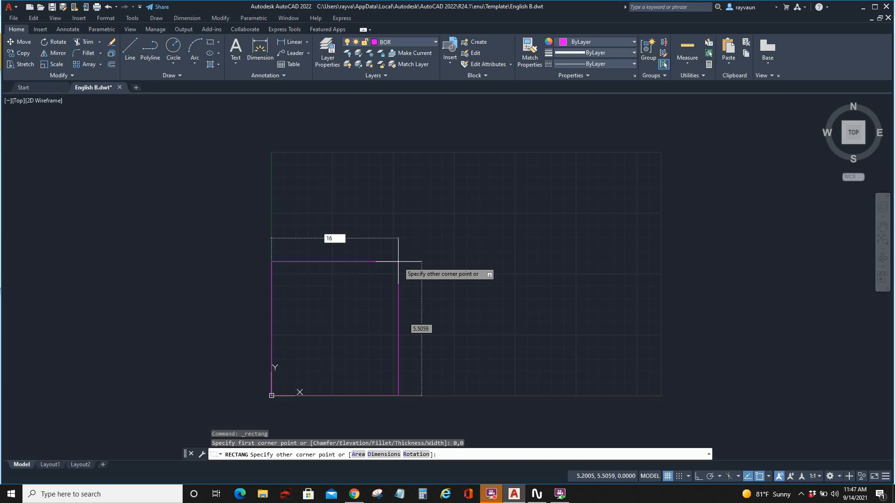
{"action": "key", "text": "Tab"}
{"action": "type", "text": "10"}
{"action": "key", "text": "Return"}
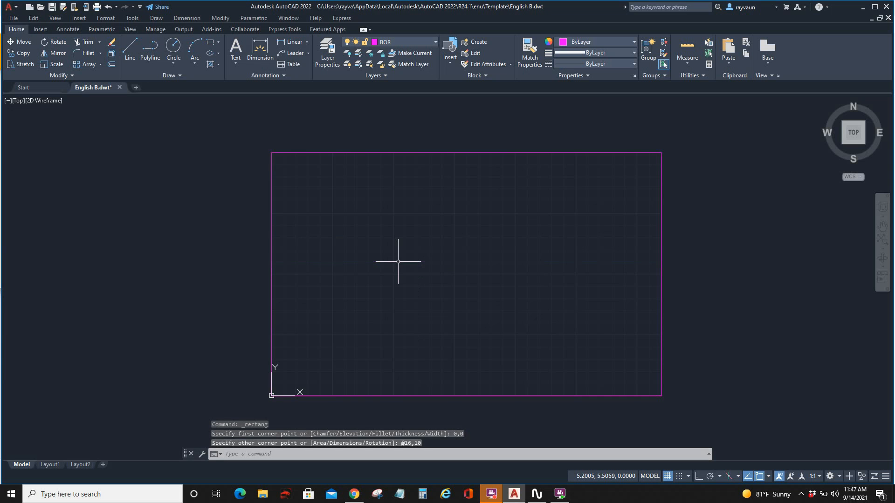
{"action": "left_click", "coordinate": [12, 18]}
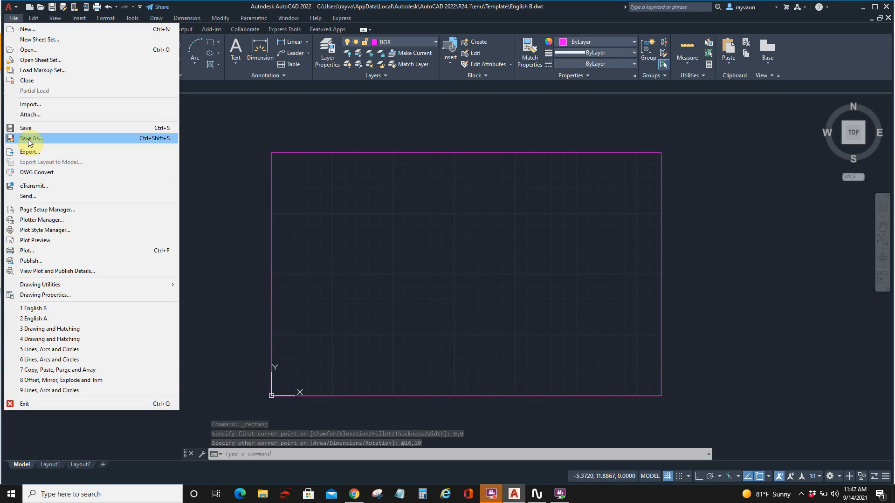
{"action": "left_click", "coordinate": [291, 163]}
{"action": "left_click", "coordinate": [227, 139]}
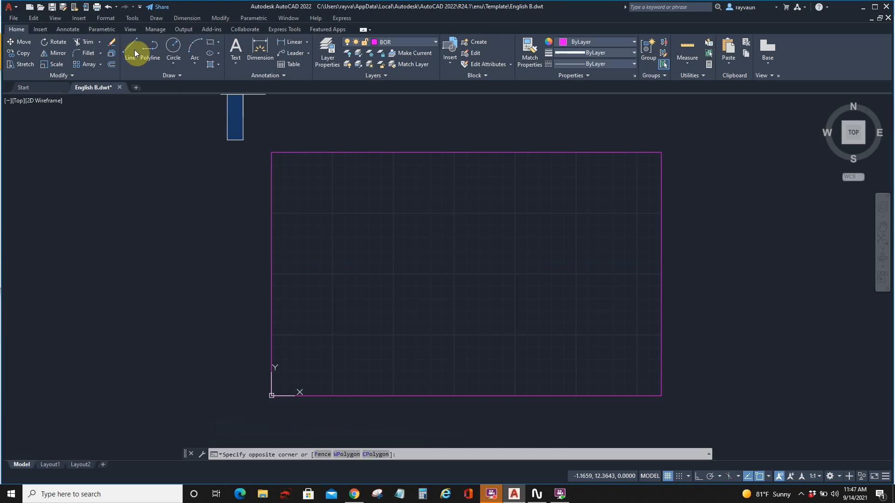
{"action": "left_click", "coordinate": [110, 138]}
Save the finished English B template
{"action": "left_click", "coordinate": [14, 17]}
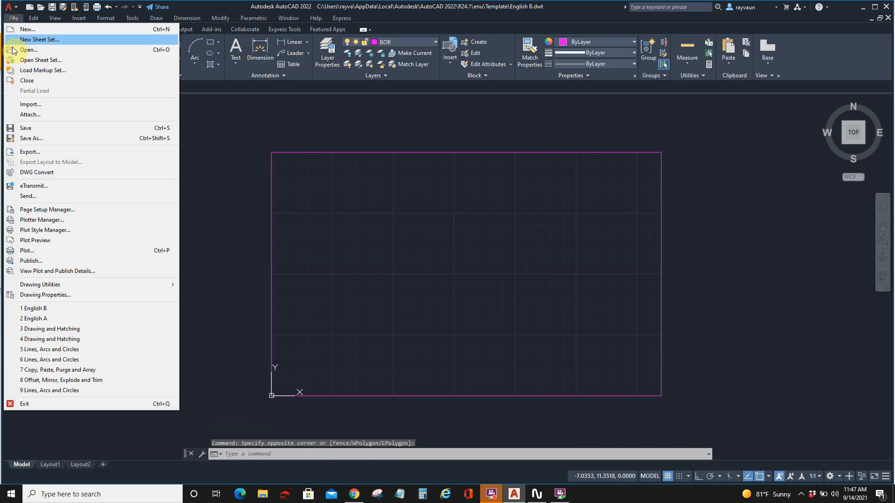
{"action": "left_click", "coordinate": [26, 128]}
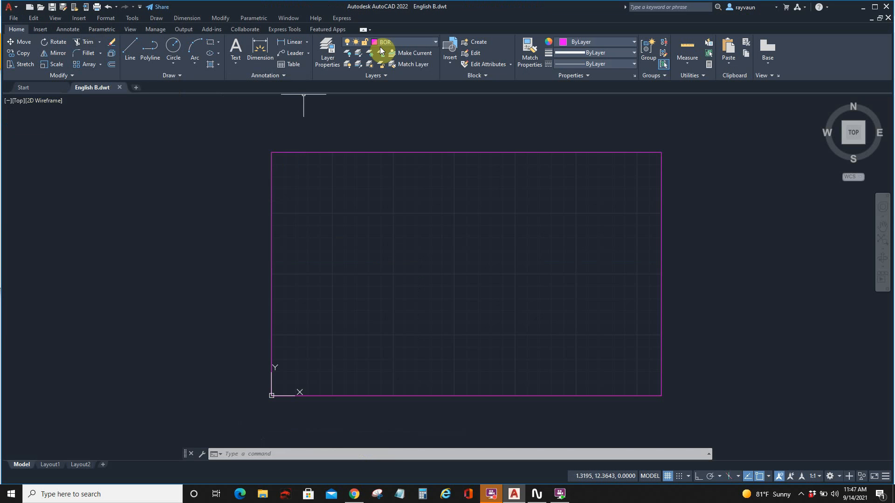
{"action": "left_click", "coordinate": [491, 495]}
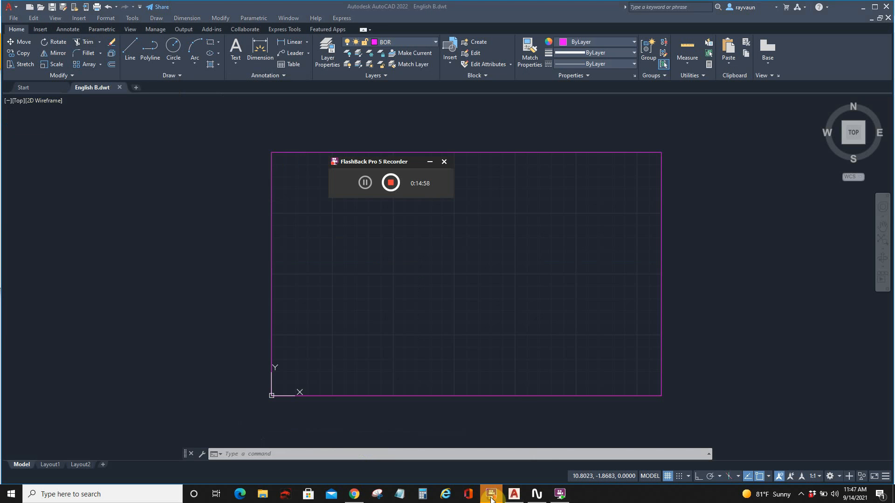